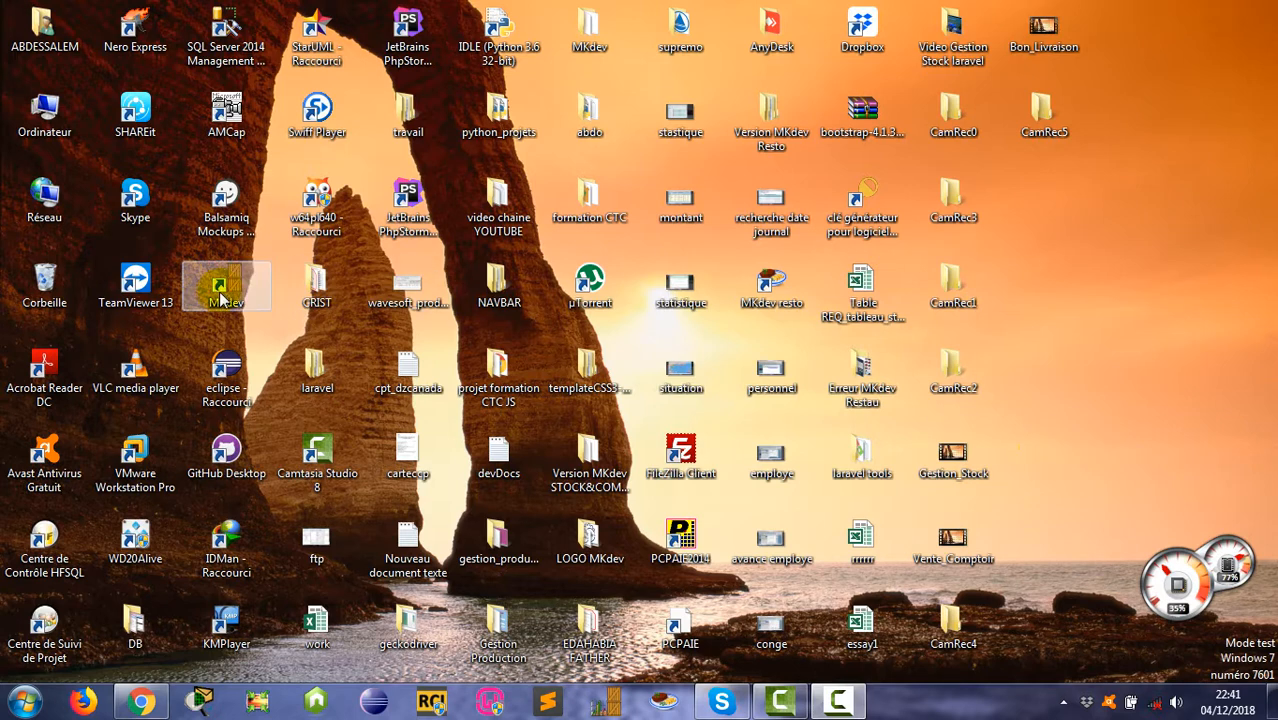
Step: Launch MKdev Gestion Stock and sign in with the user name and password to reach the Menu Principal dashboard
double_click(240, 300)
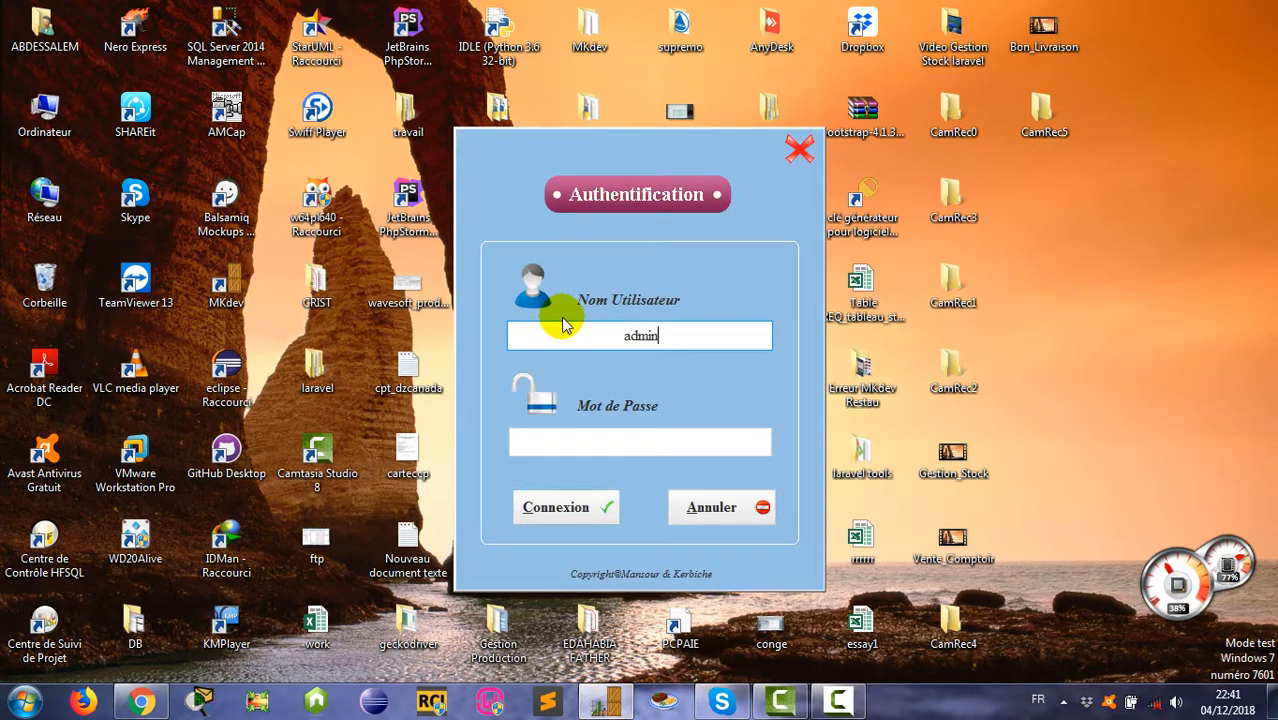
key(Tab)
text(a)
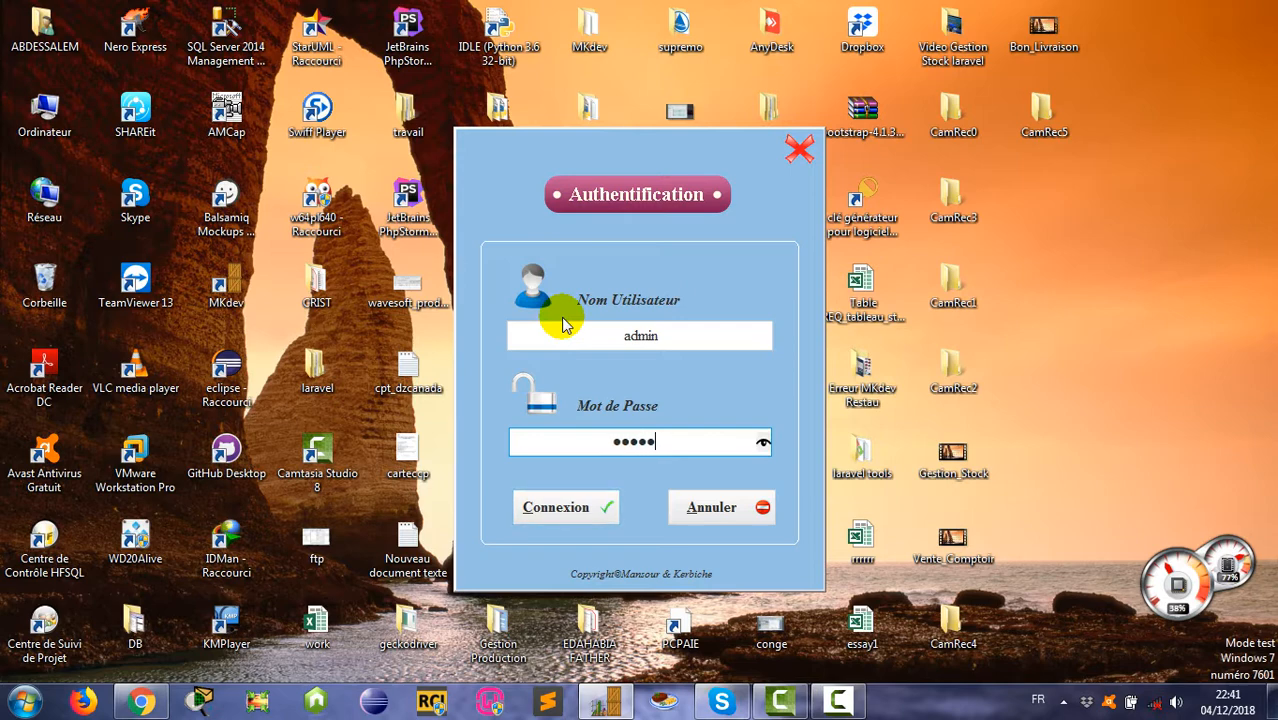
key(Return)
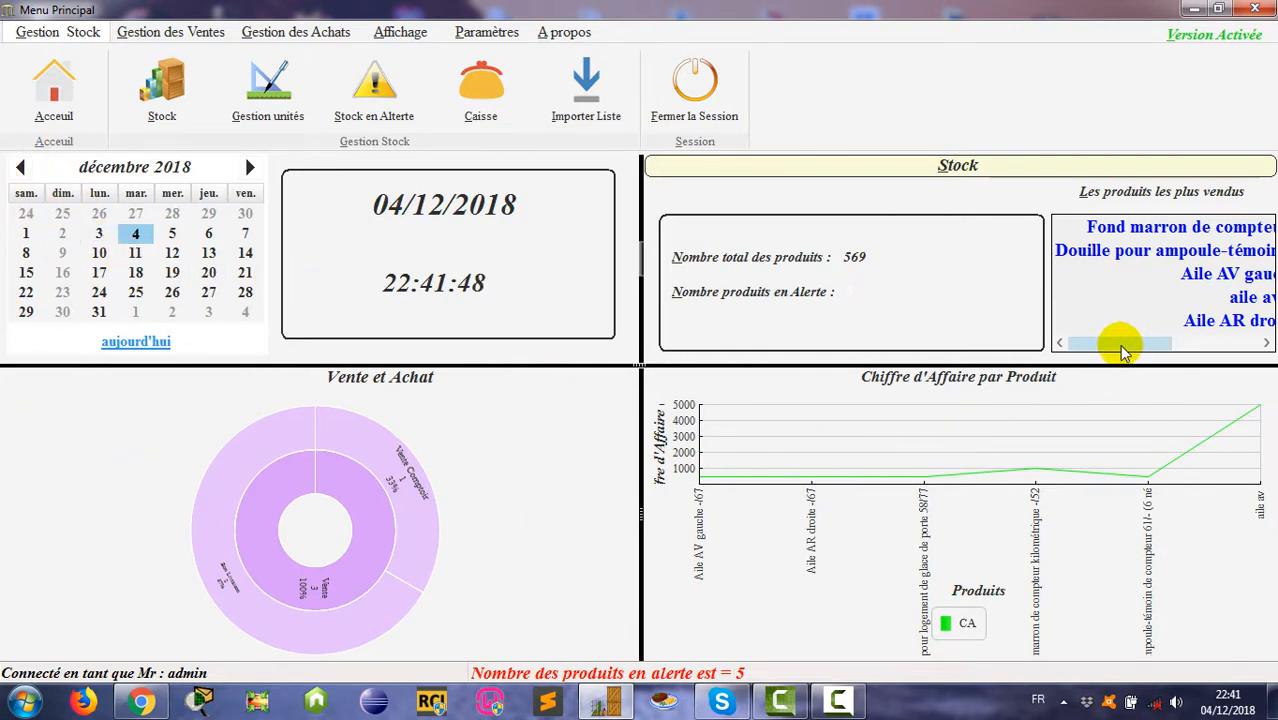
Step: Open the Gestion Facture screen from the Gestion des Ventes menu
drag(1122, 348, 1136, 290)
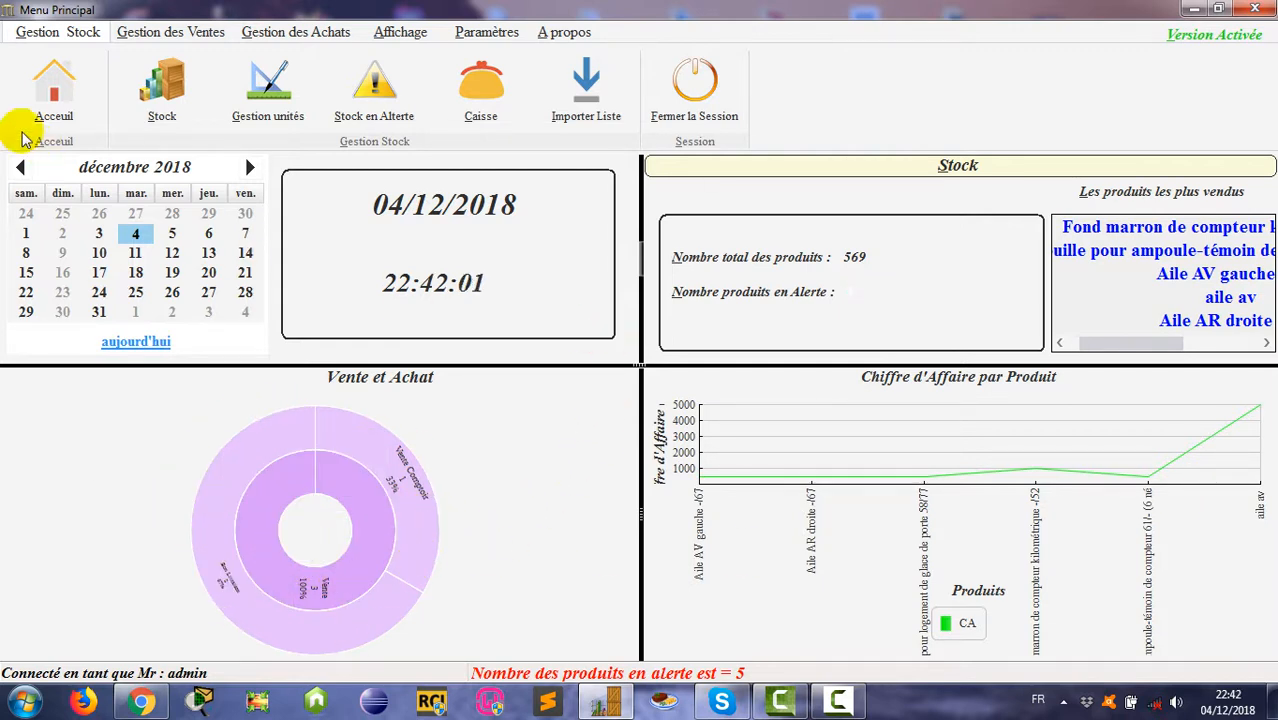
click(166, 38)
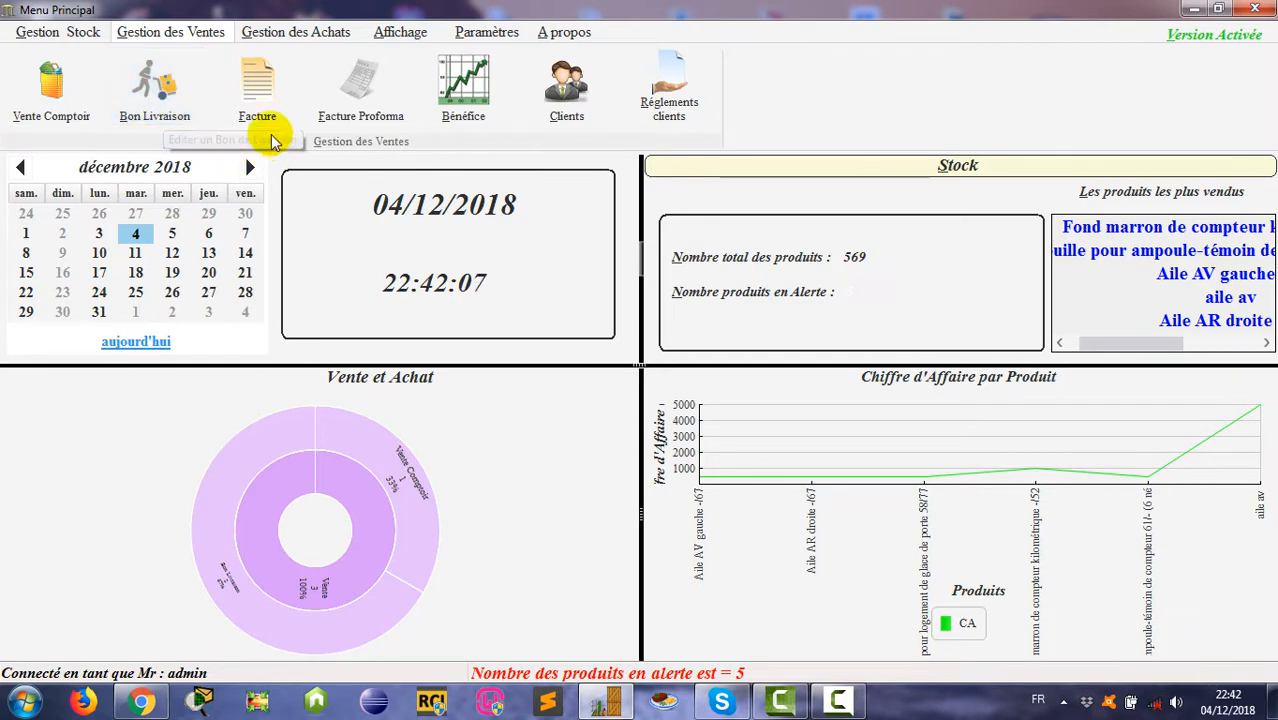
click(257, 105)
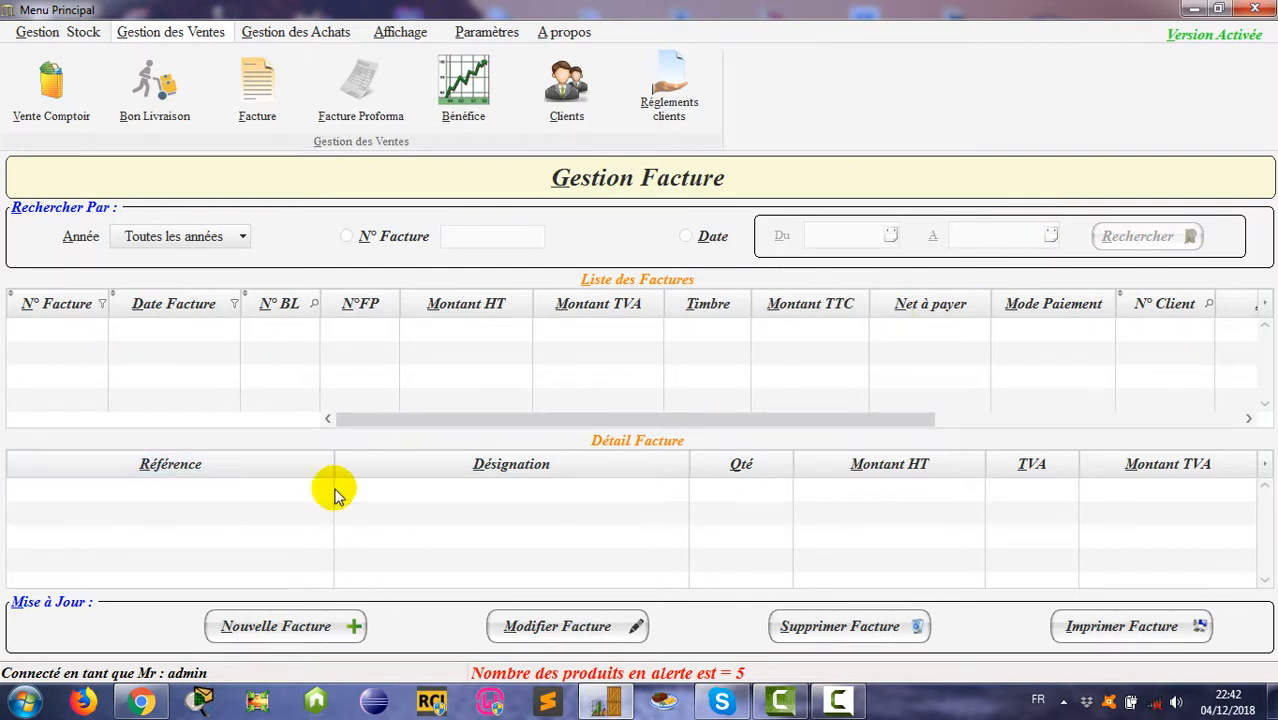
Step: Start a new invoice (number 1, dated 04/12/2018), keeping Détail as the sale mode
click(301, 630)
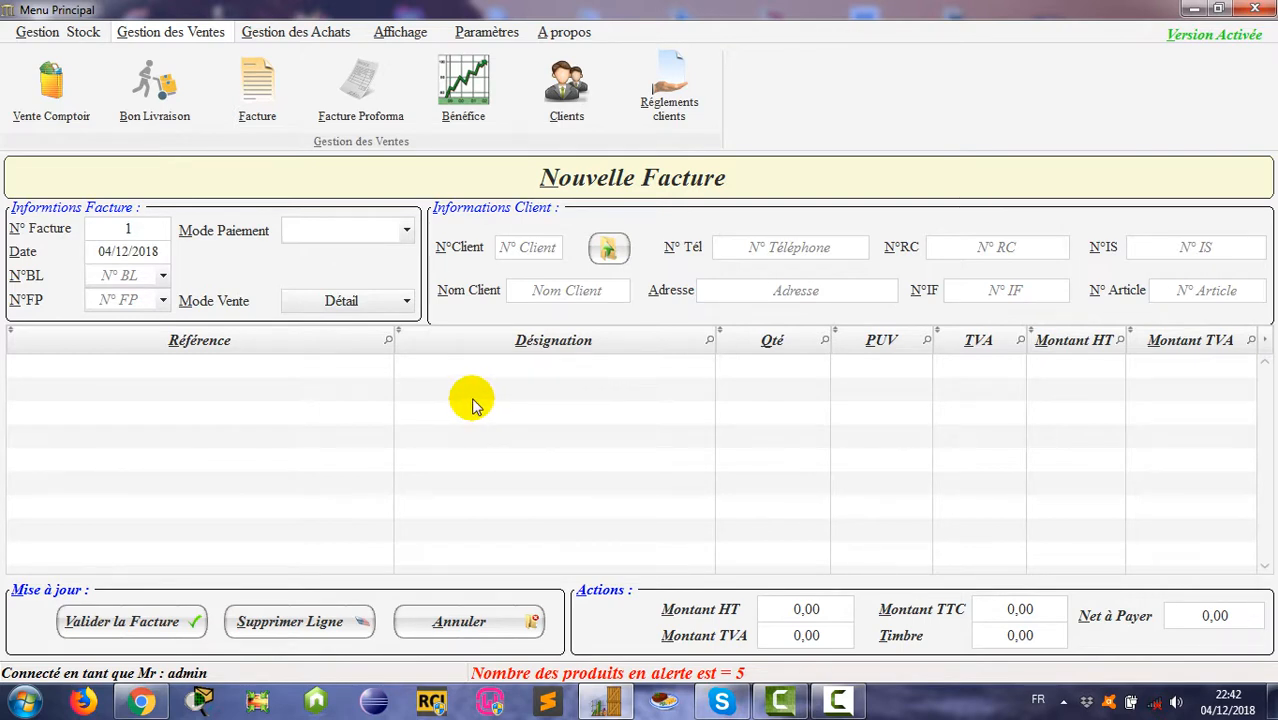
click(386, 303)
click(388, 305)
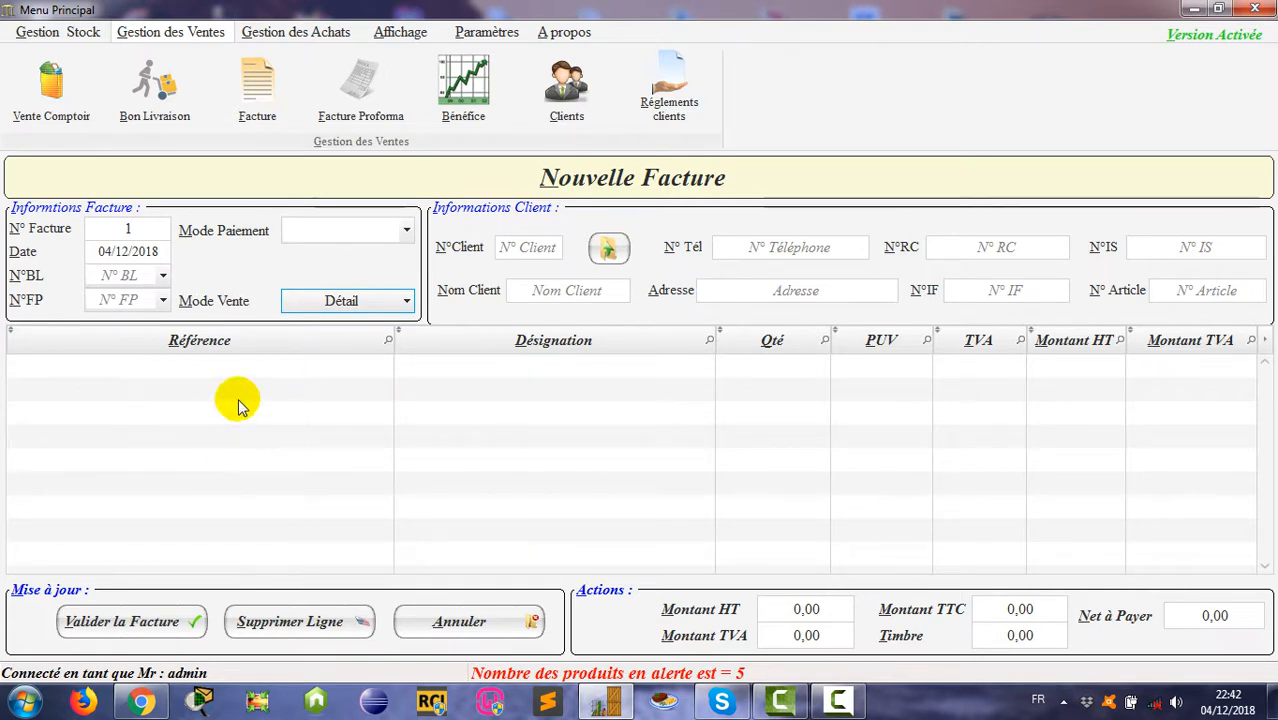
Step: Check the N°BL and N°FP number lists, then open and close Liste des Clients without choosing
click(165, 280)
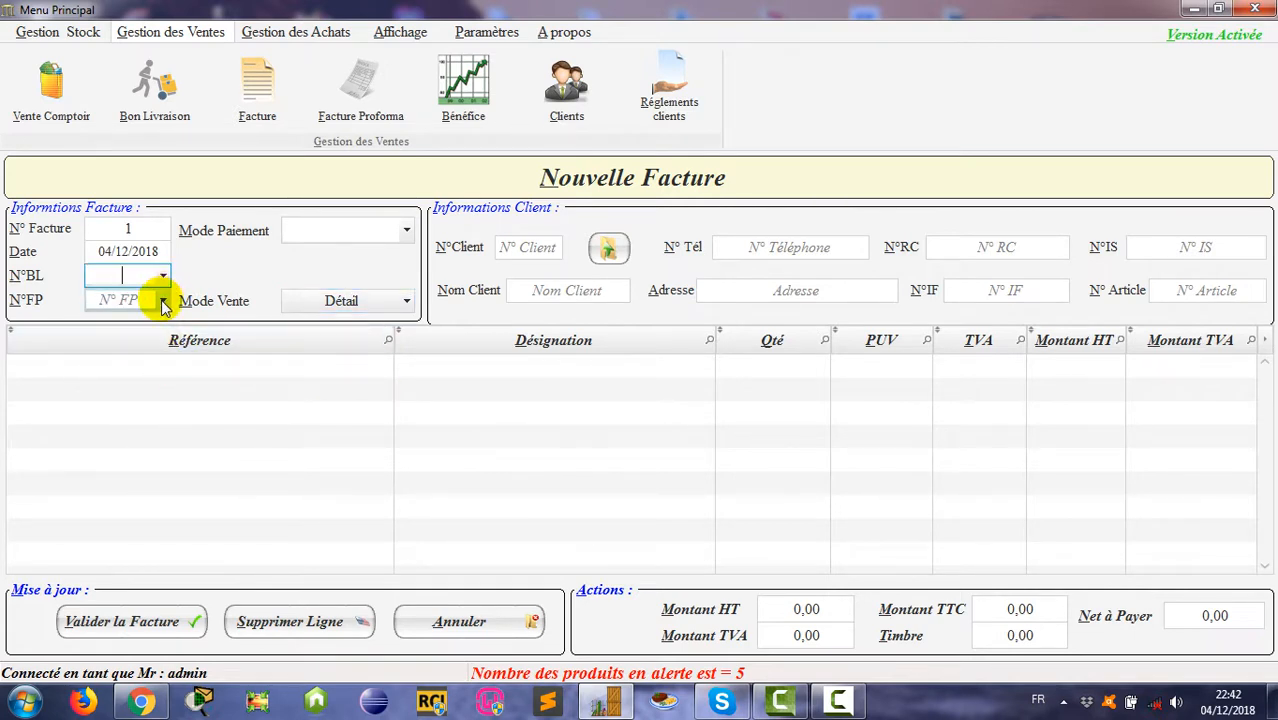
click(160, 304)
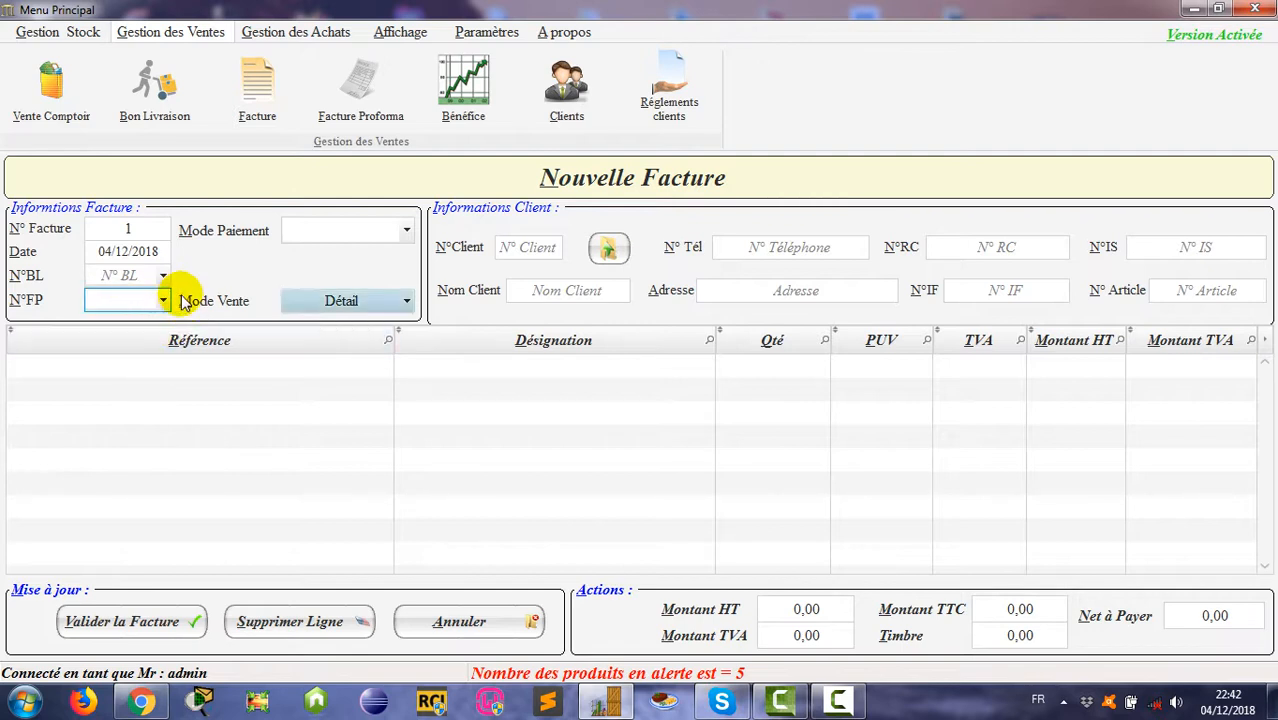
click(164, 278)
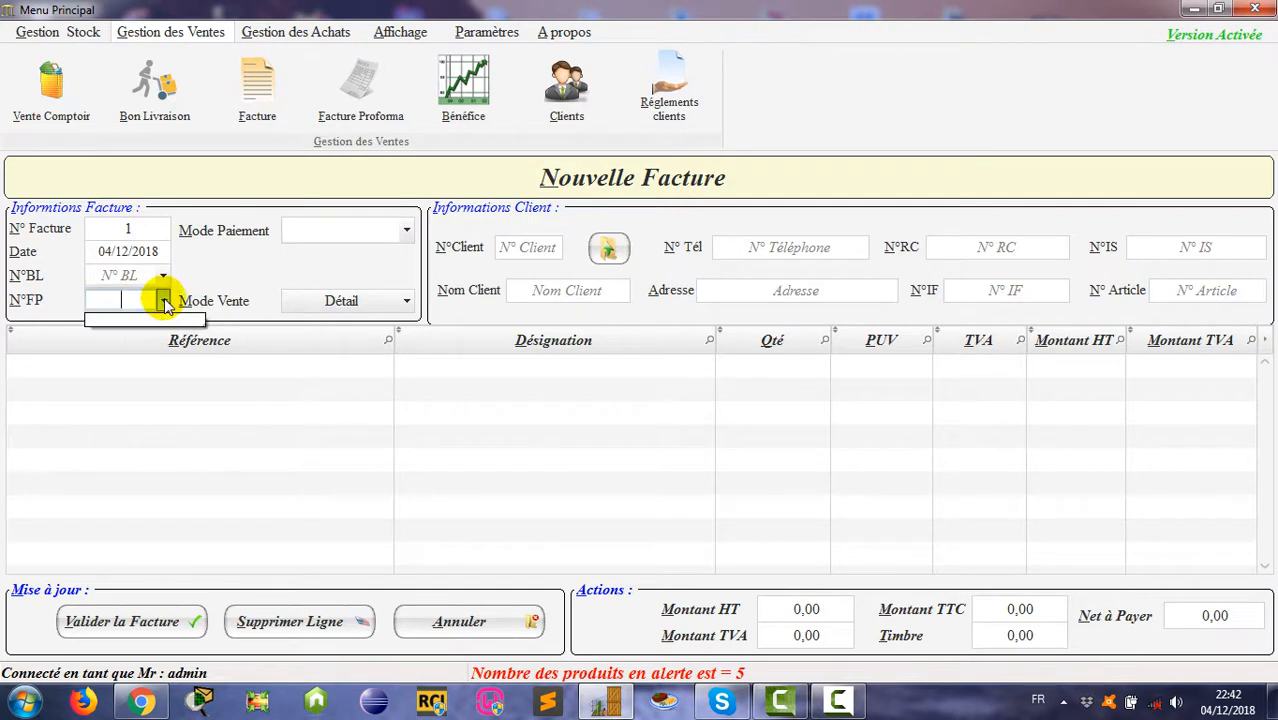
click(165, 305)
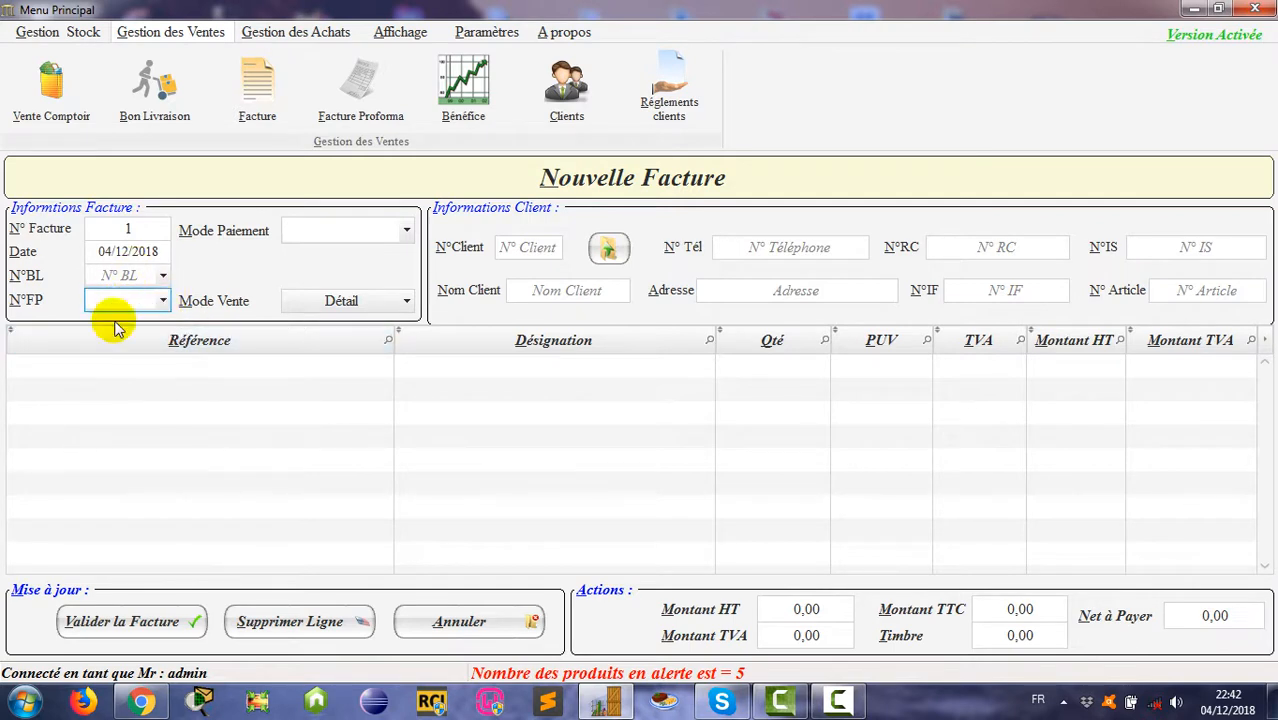
click(163, 302)
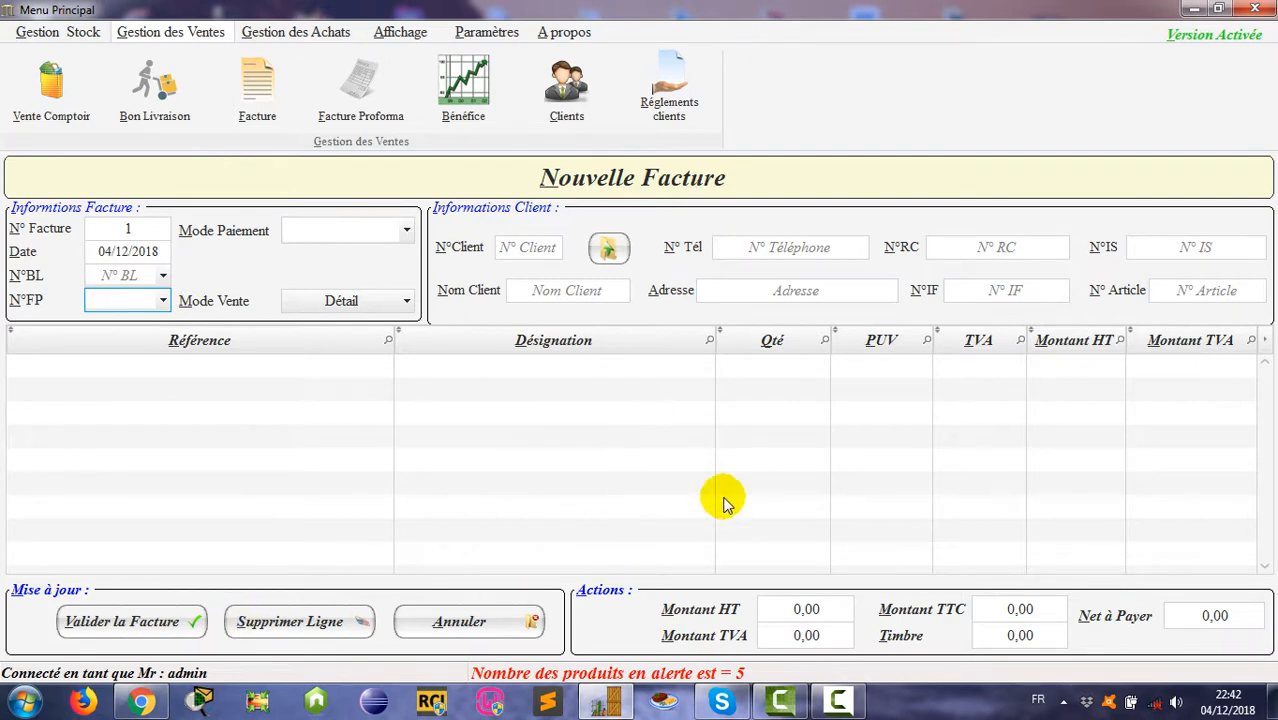
click(609, 250)
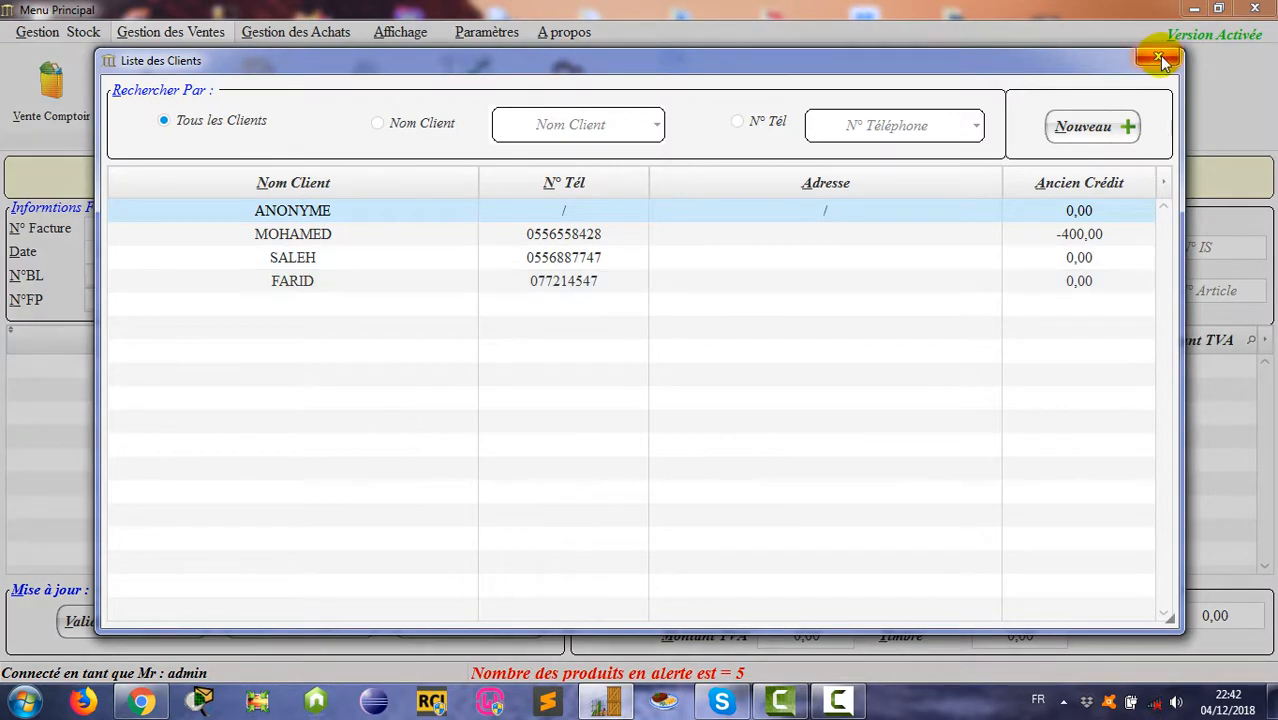
click(1160, 60)
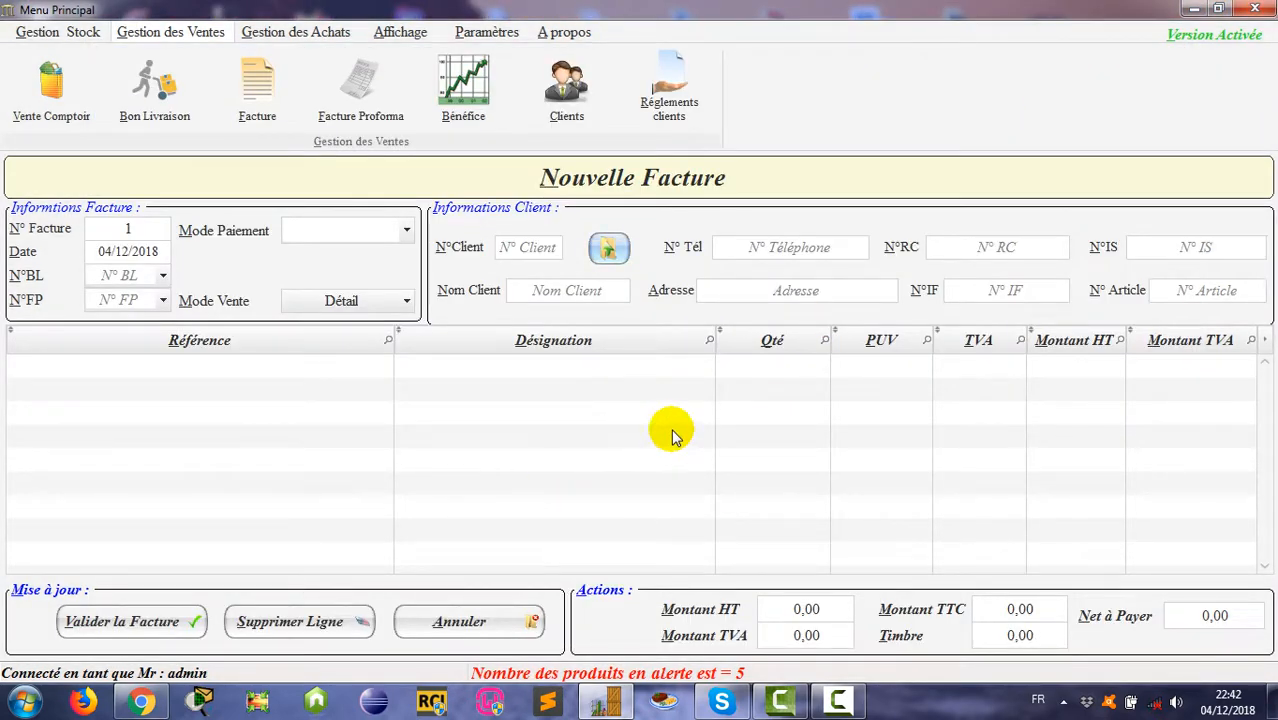
Step: Add products 111598081, 111 598 051A and aile av to the invoice
double_click(590, 376)
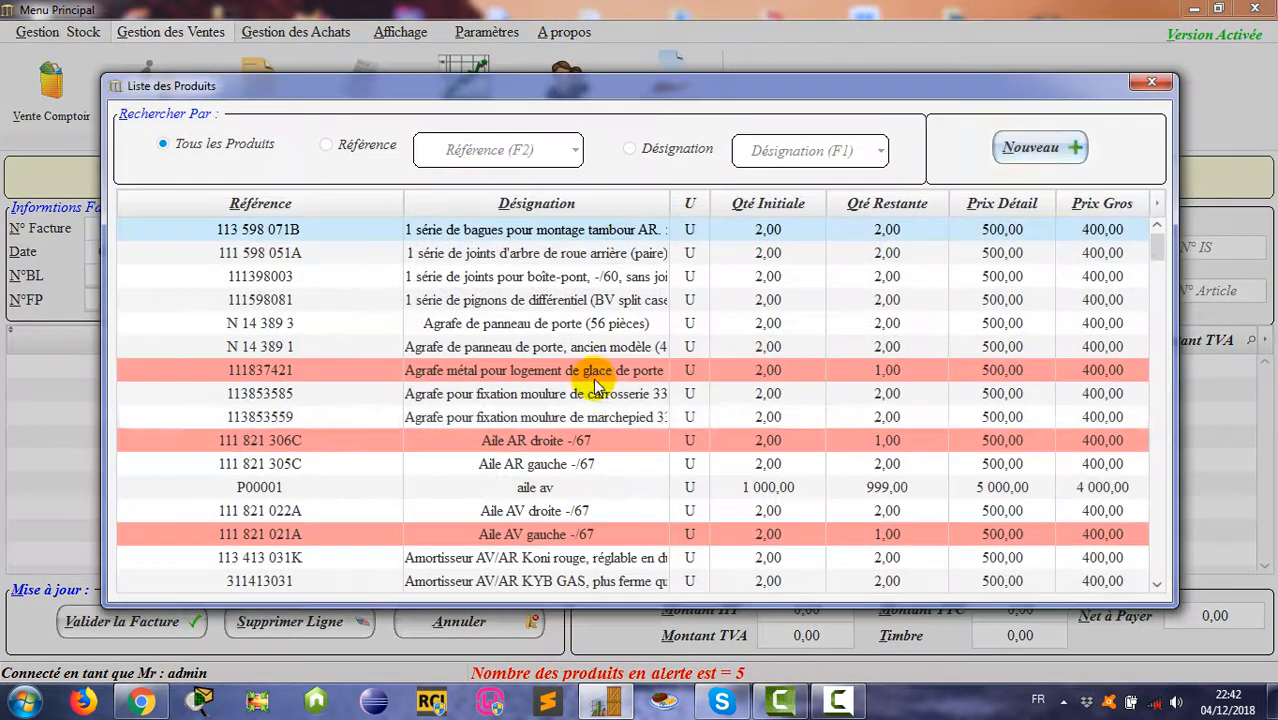
click(565, 300)
double_click(565, 300)
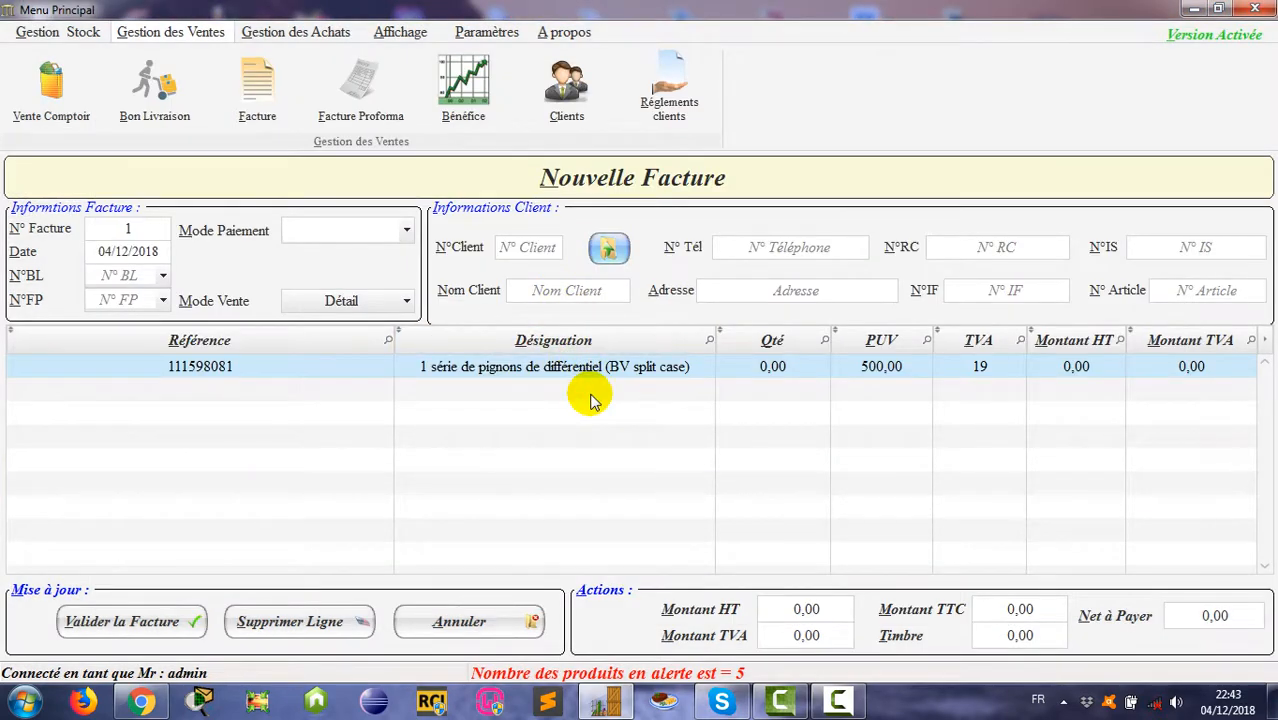
double_click(590, 400)
double_click(571, 255)
double_click(597, 505)
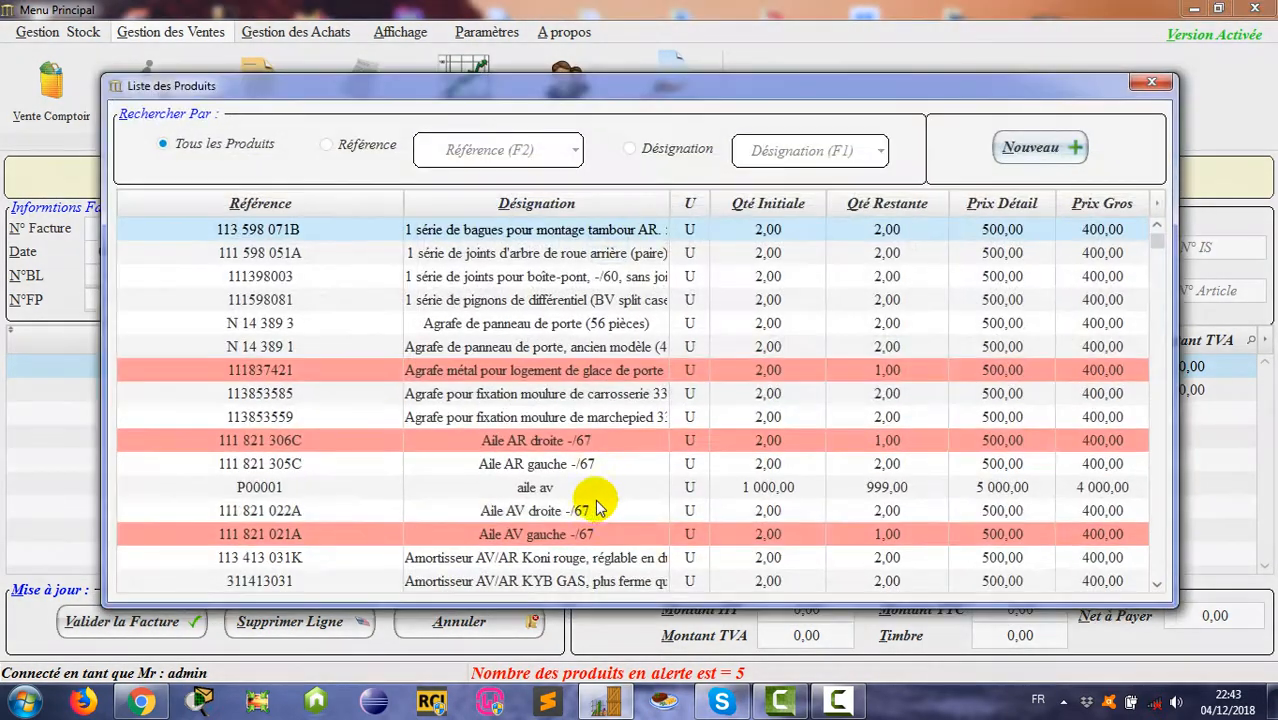
double_click(579, 489)
Step: Set the quantity of each of the three invoice lines to 1
click(768, 367)
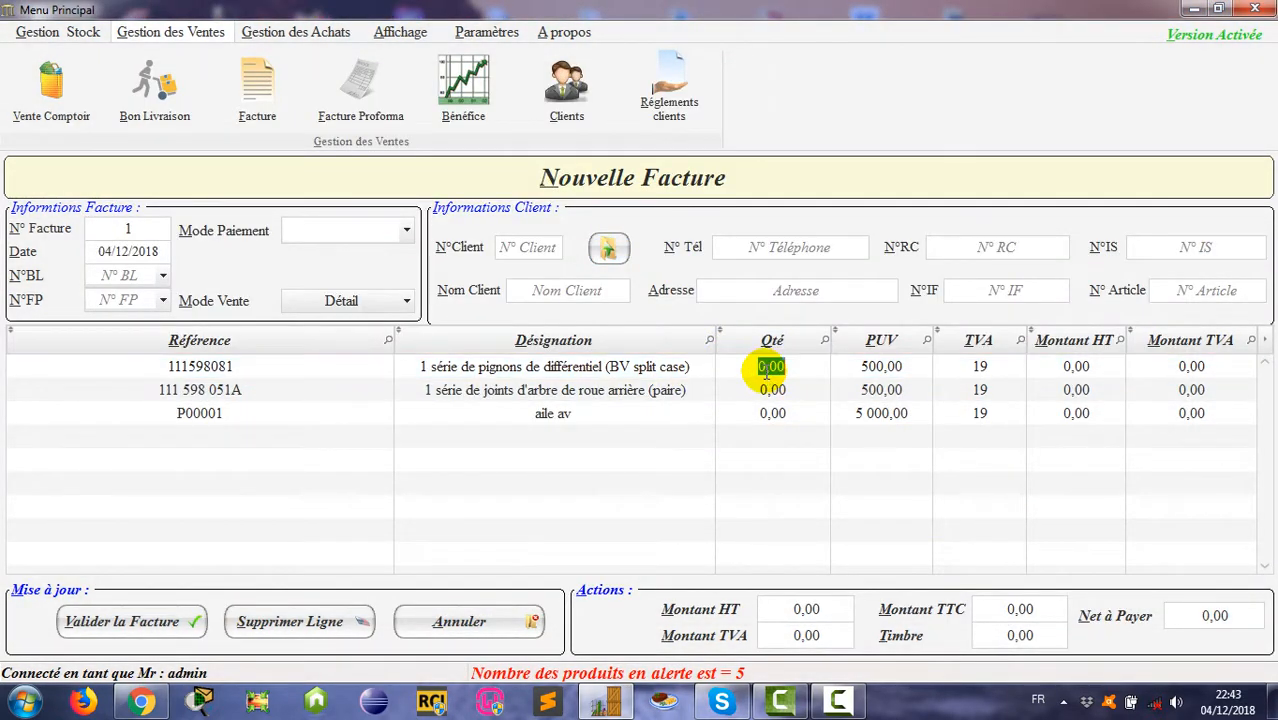
text(1)
click(770, 389)
text(1)
click(769, 413)
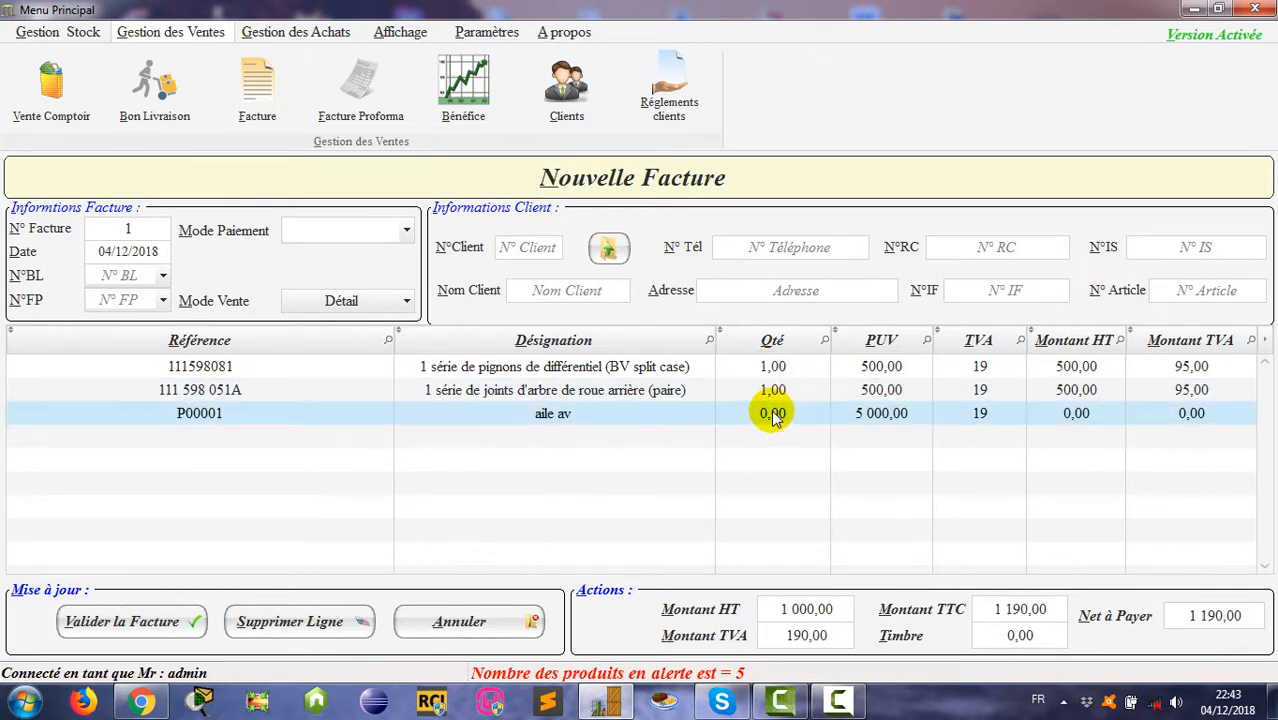
text(1)
click(782, 482)
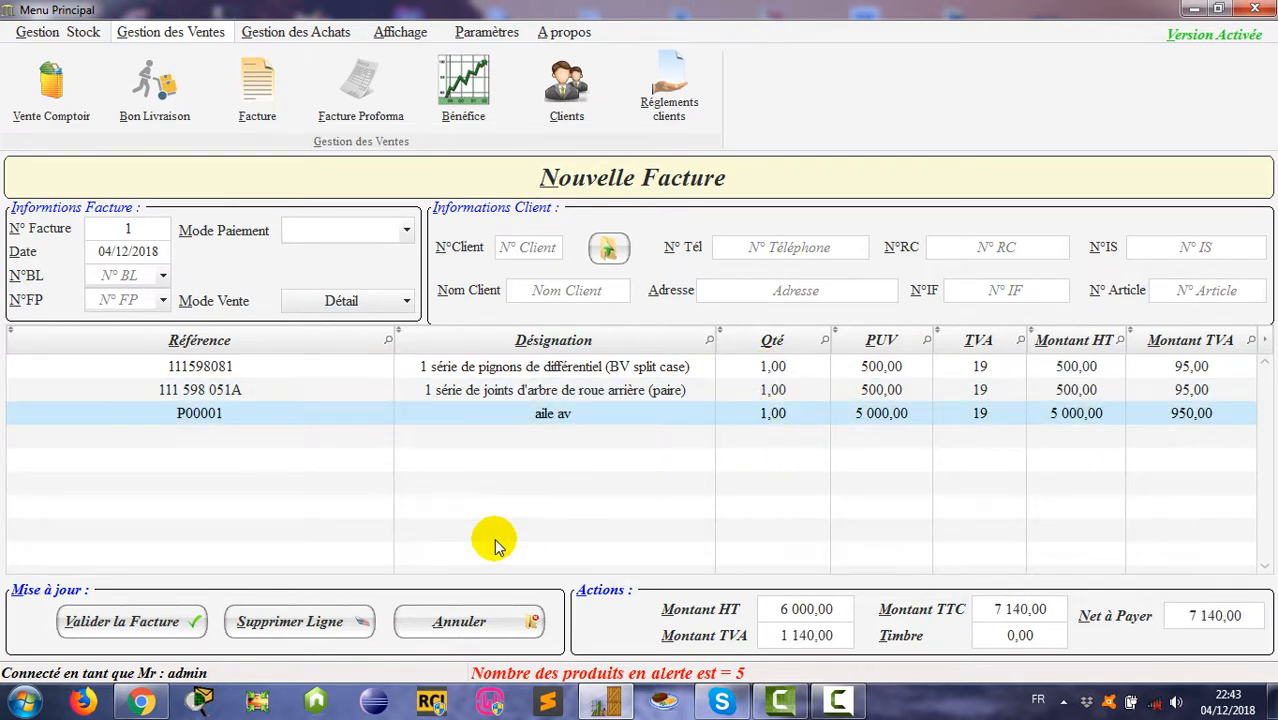
Step: Assign client 3 to the invoice from the client list
click(609, 248)
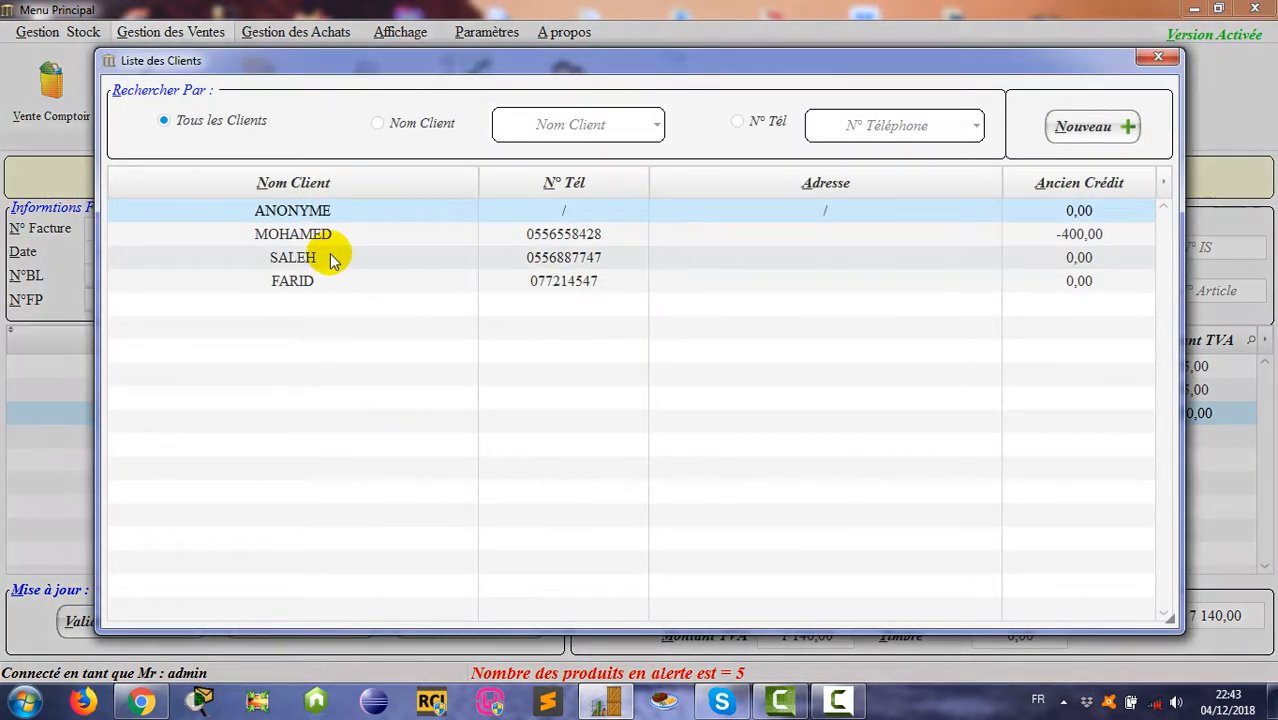
double_click(331, 257)
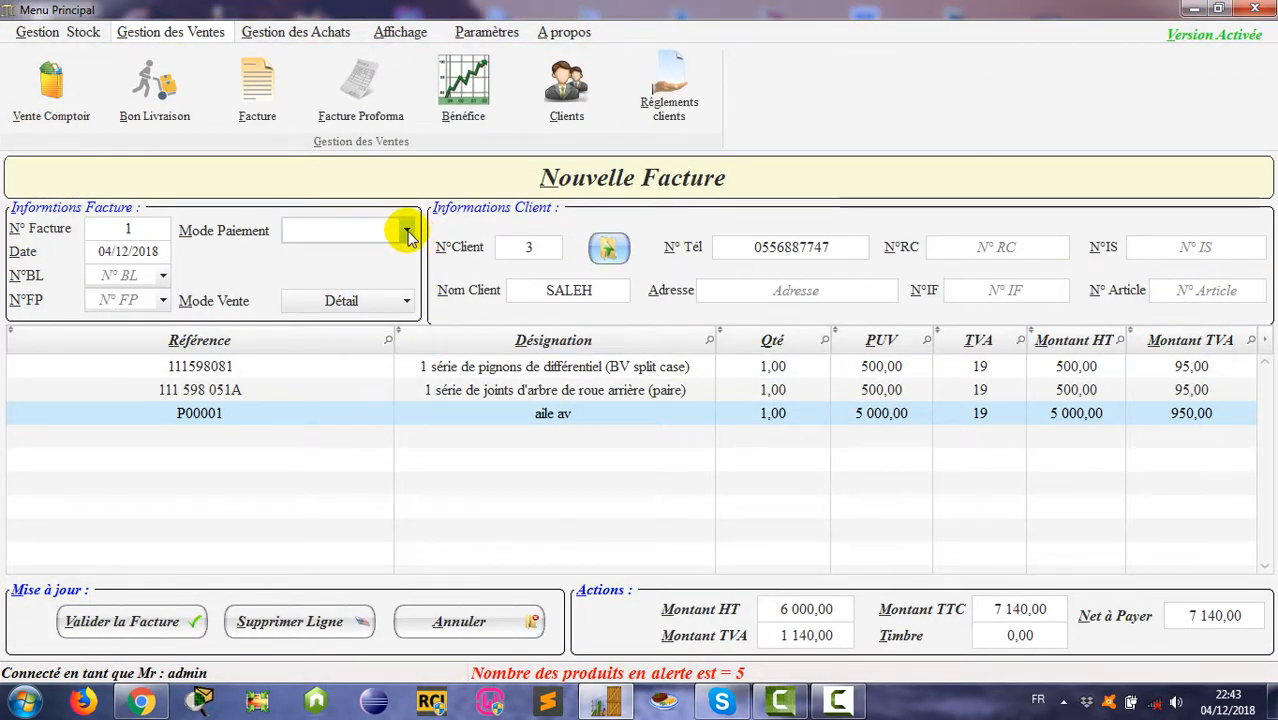
click(406, 233)
click(406, 233)
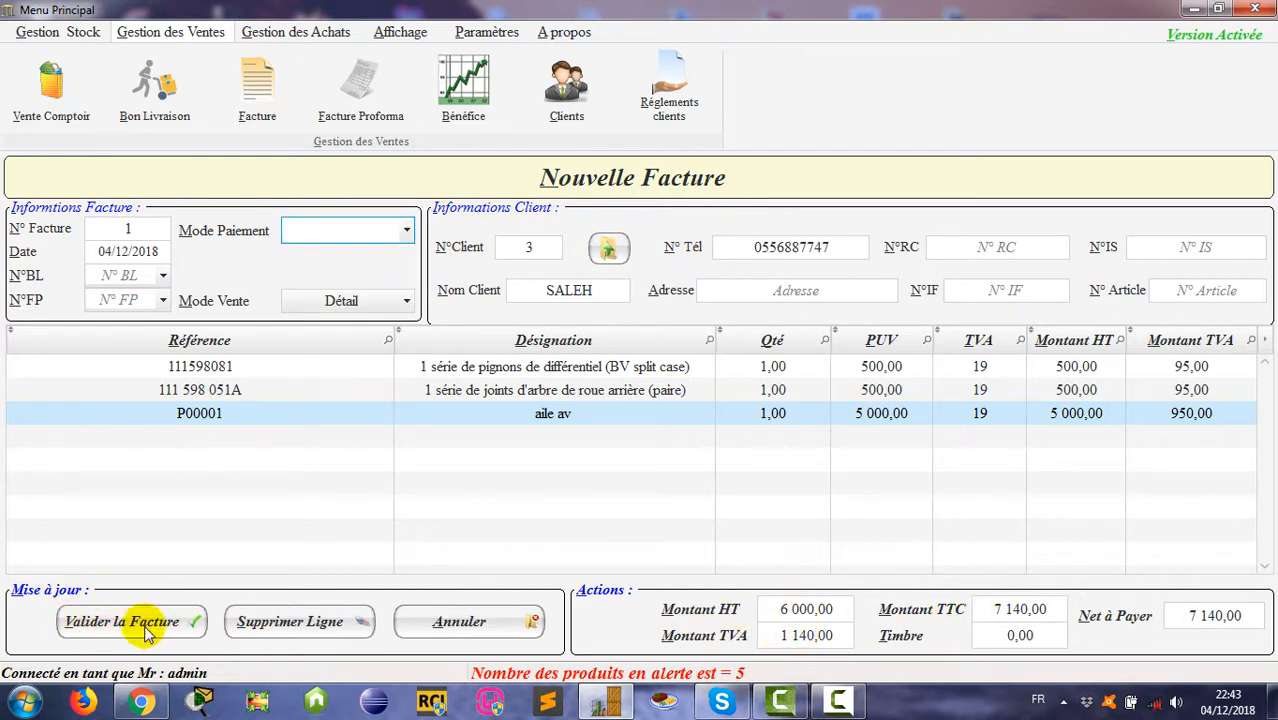
Step: Review the three invoice lines and the HT, TVA, TTC and Timbre totals
click(452, 394)
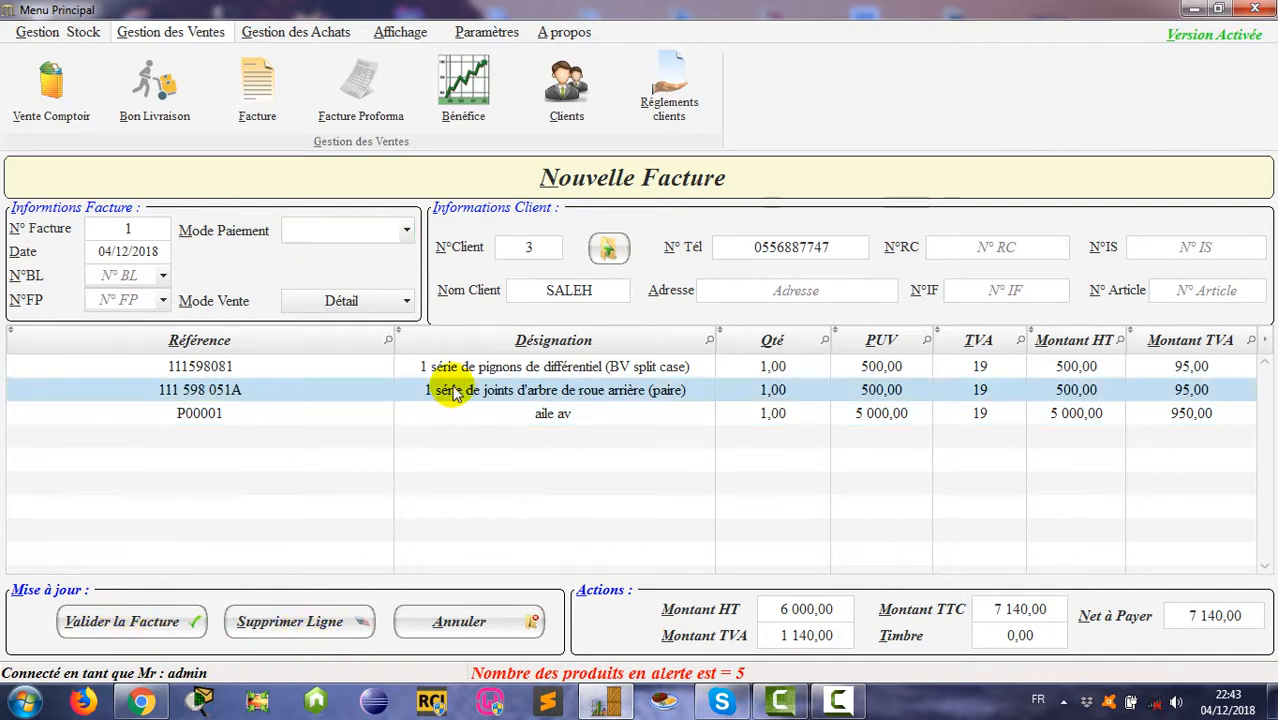
click(455, 370)
click(459, 395)
click(472, 418)
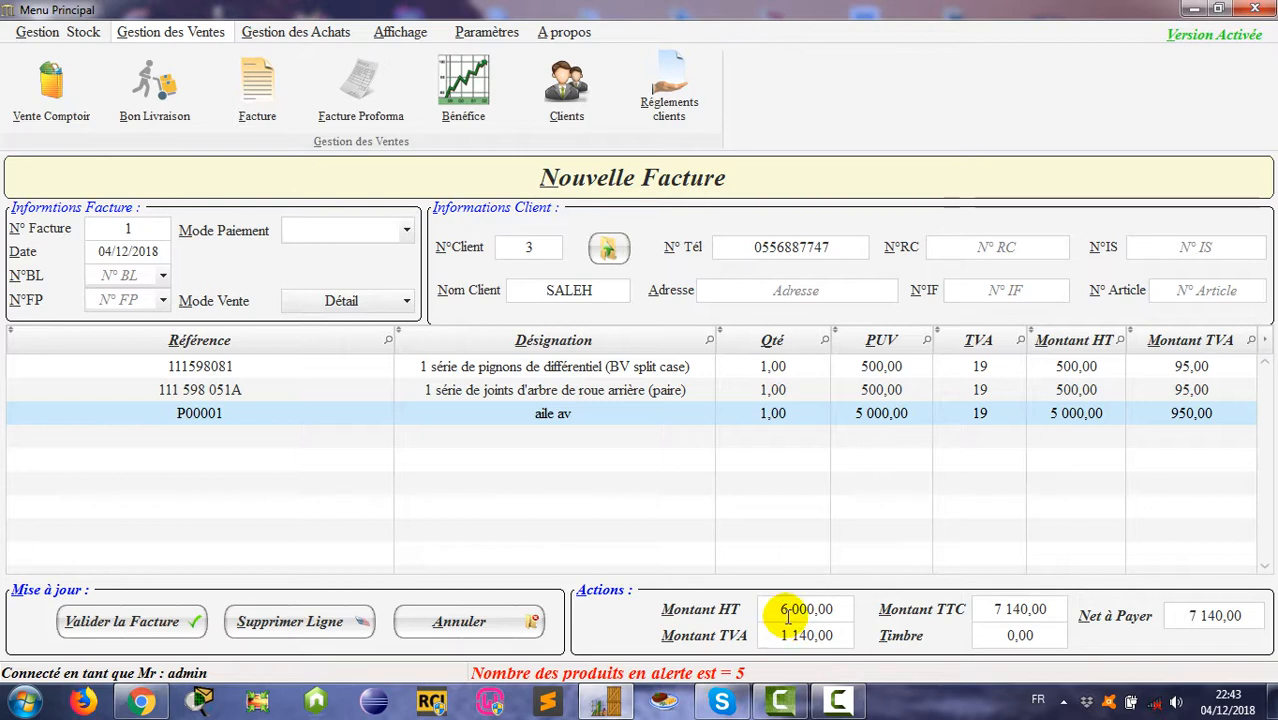
drag(796, 608, 854, 608)
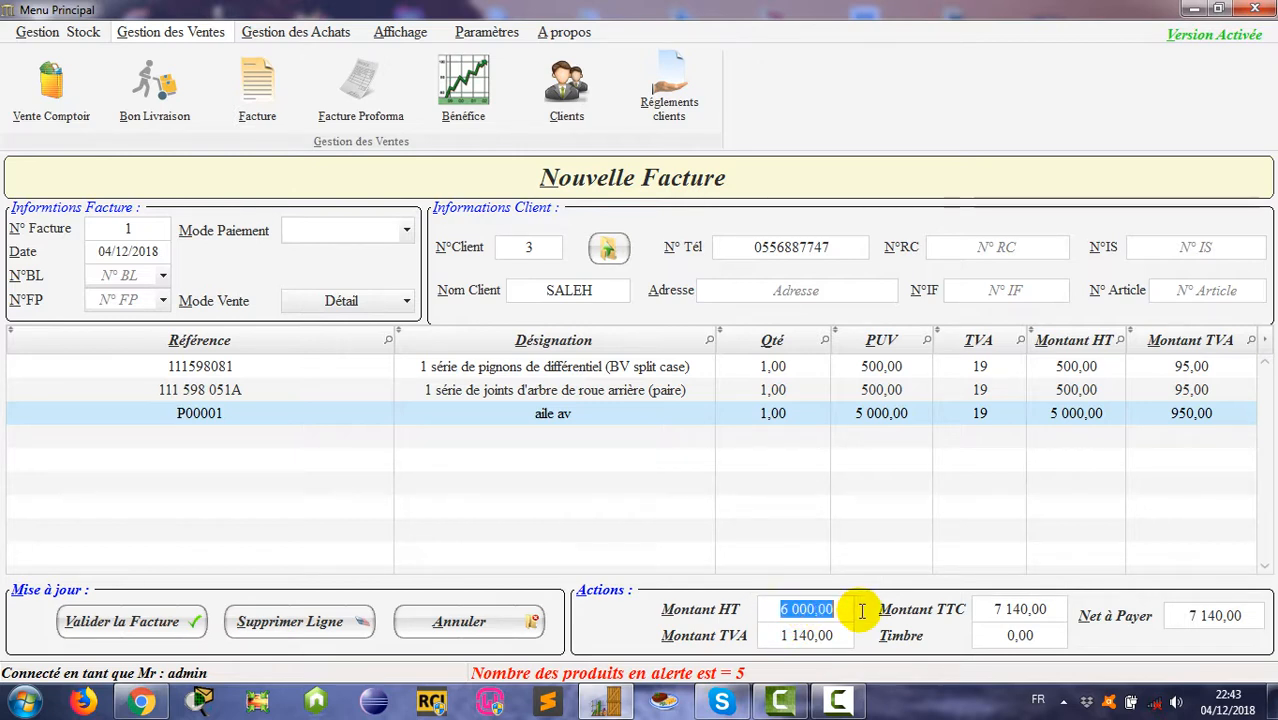
drag(778, 635, 834, 635)
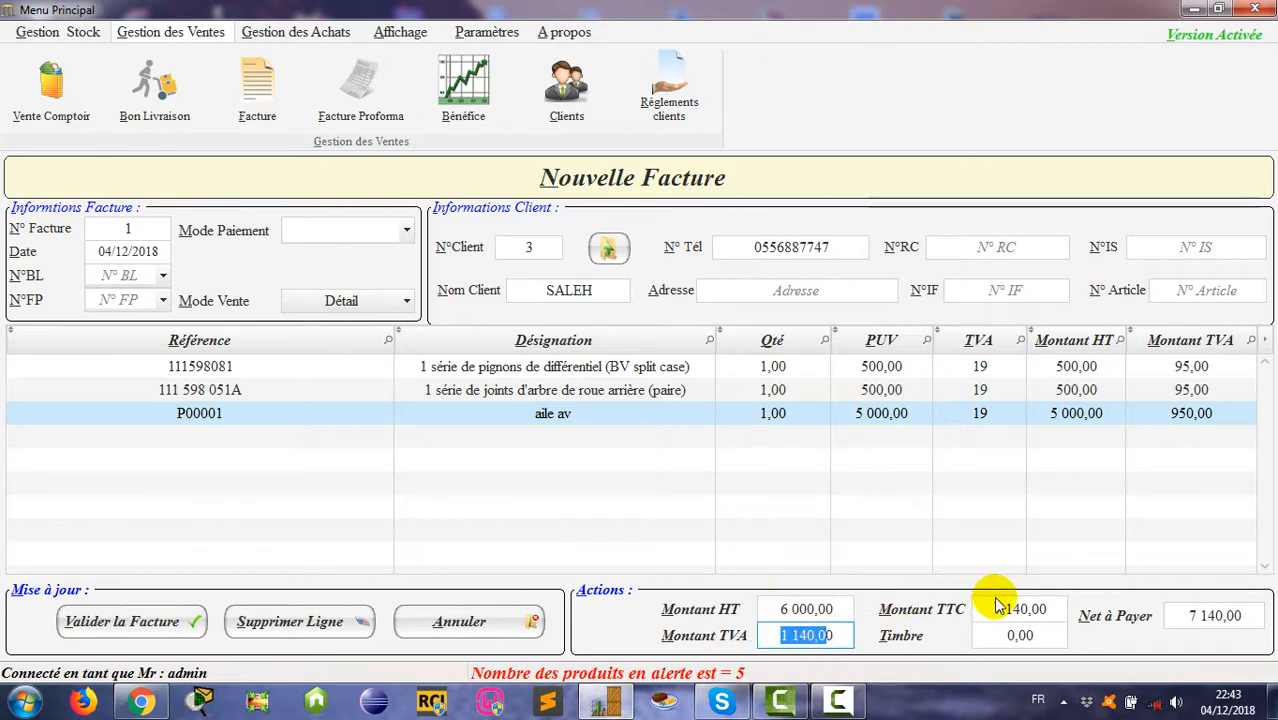
drag(990, 608, 1033, 634)
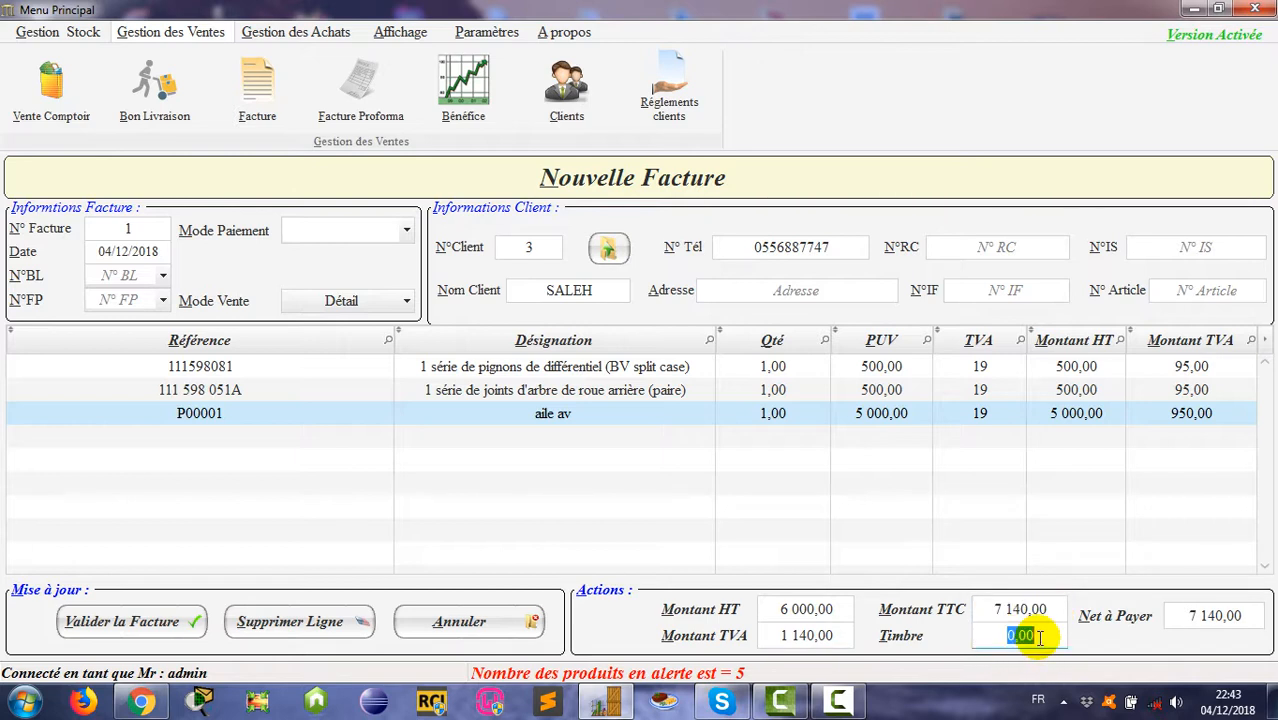
drag(1182, 615, 1248, 616)
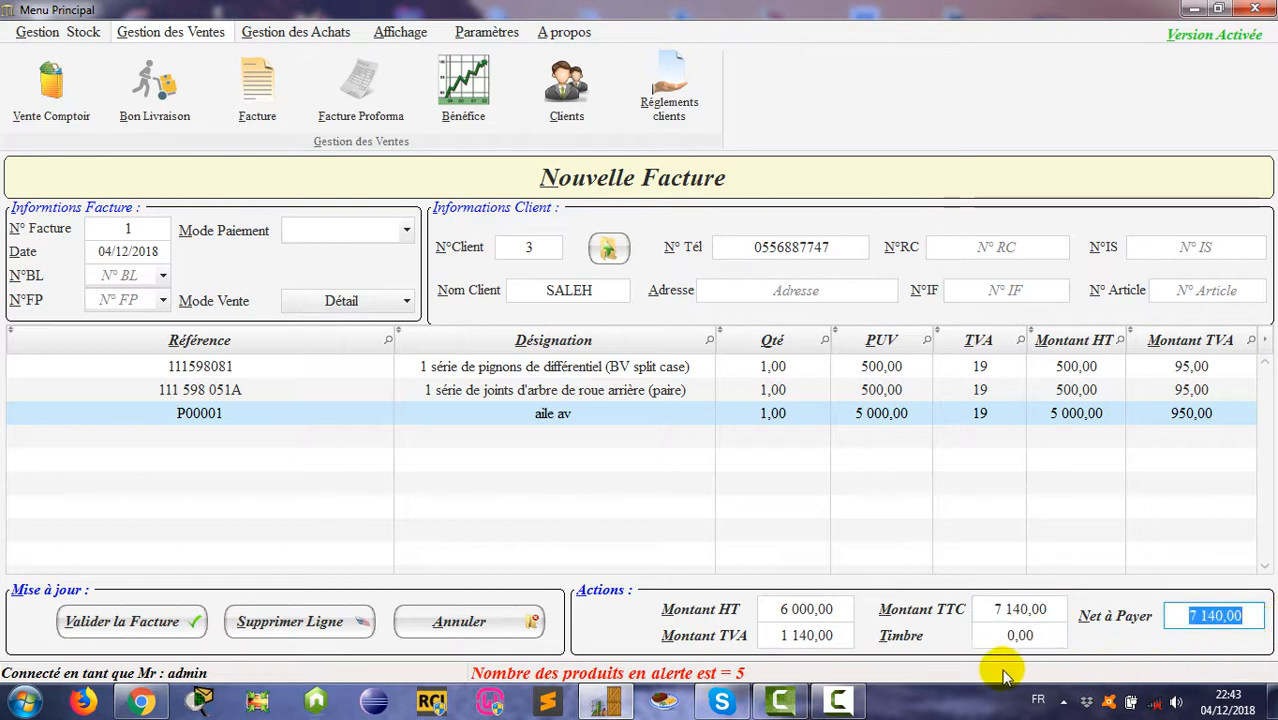
drag(1012, 635, 1045, 634)
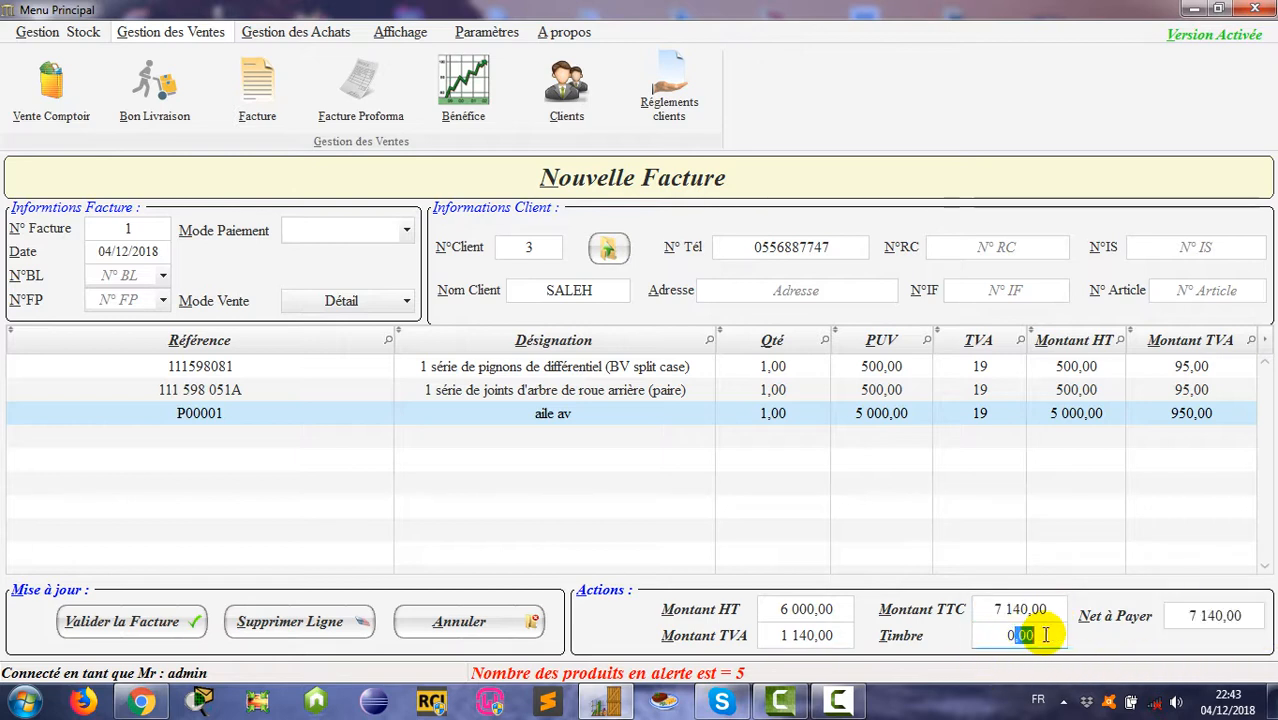
Step: Choose Espèce as the payment method and check the stamp amount
click(407, 232)
click(378, 257)
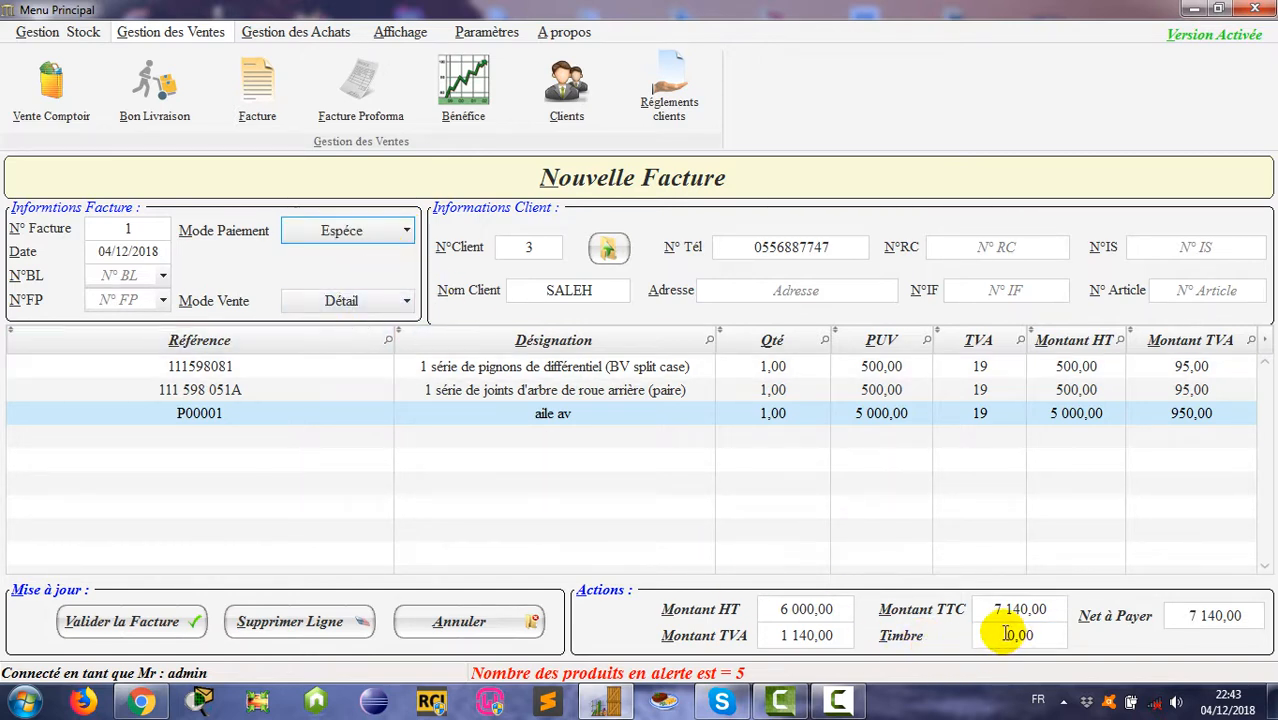
drag(1010, 637, 1030, 636)
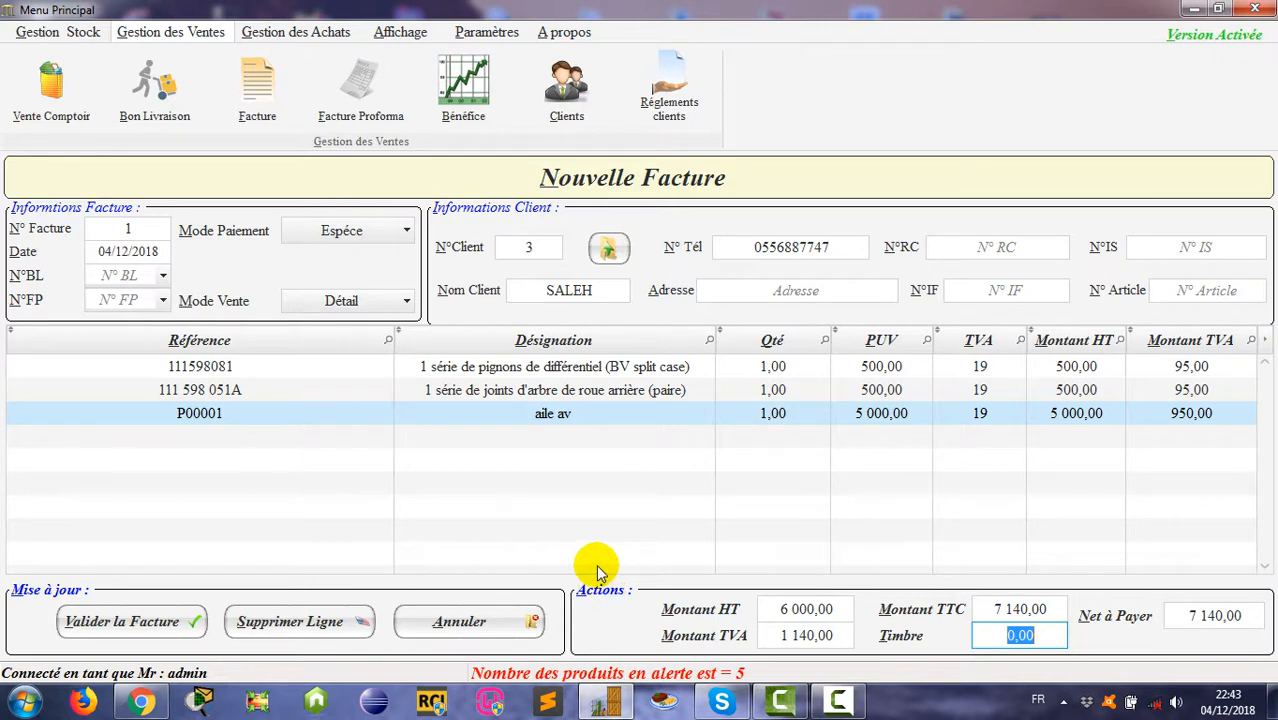
Step: Cancel the draft invoice and set a 1% stamp rate in Informations société
click(490, 633)
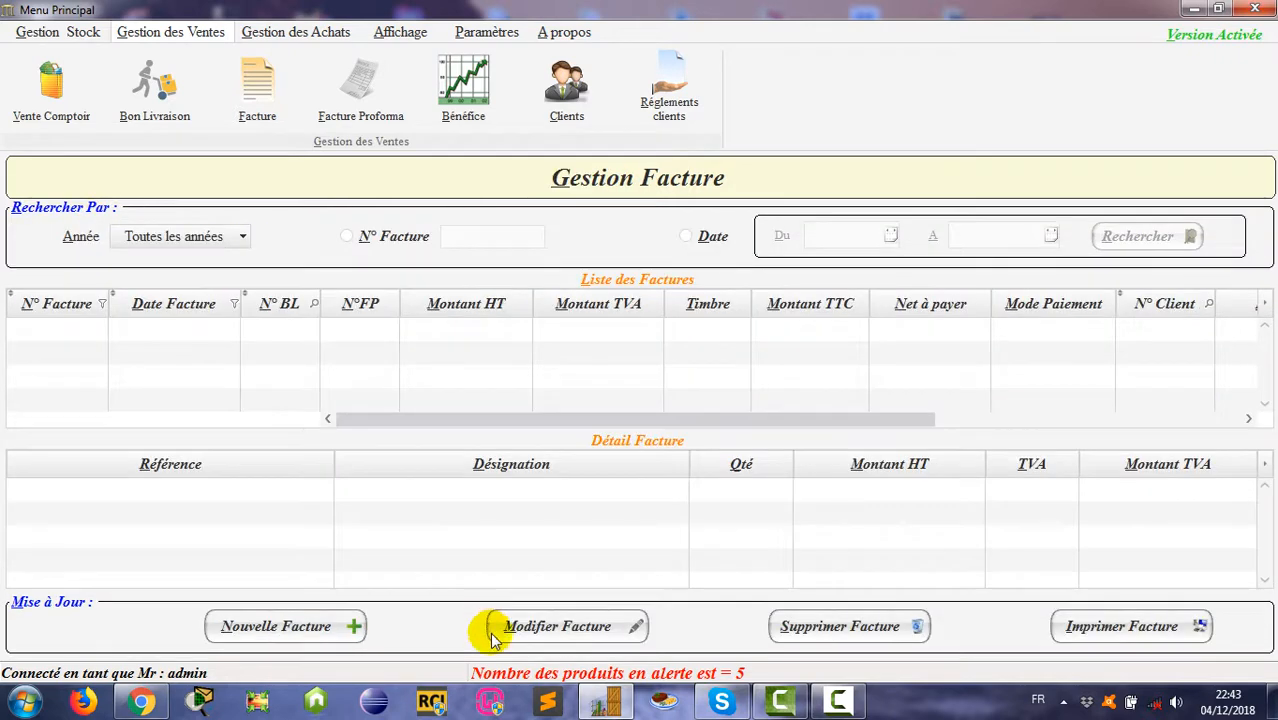
click(485, 33)
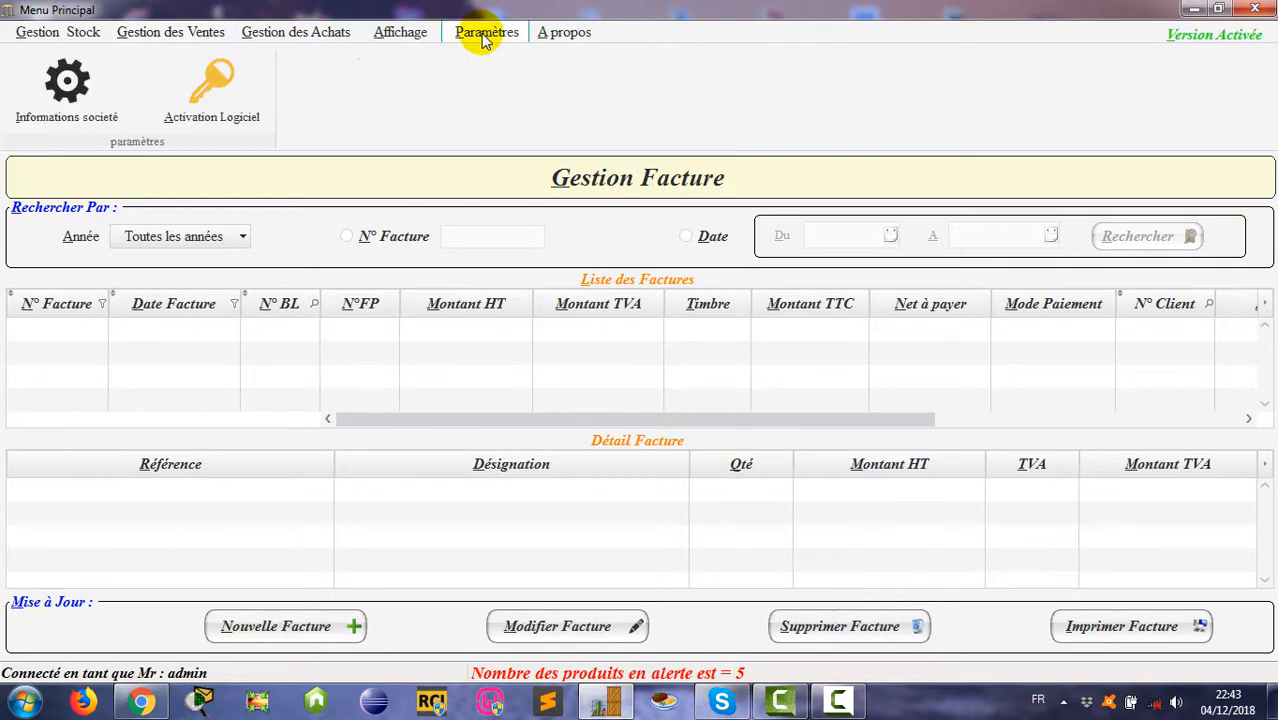
click(79, 122)
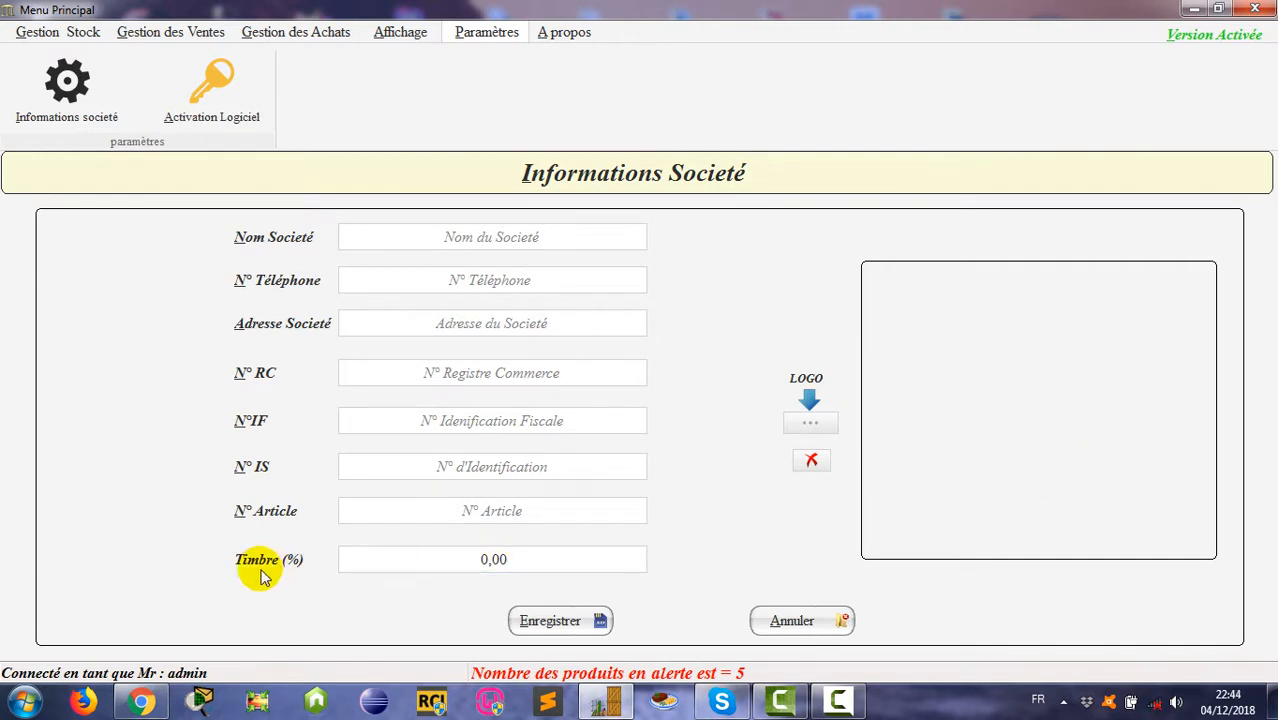
click(493, 559)
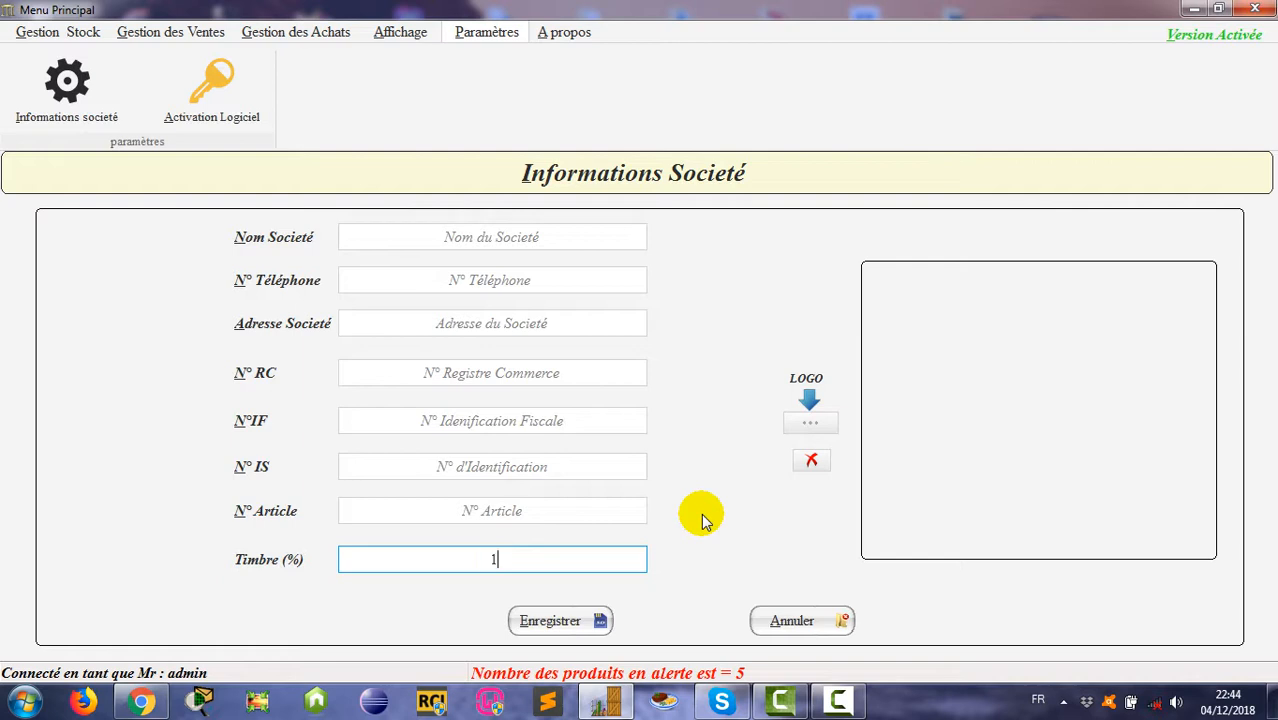
click(590, 510)
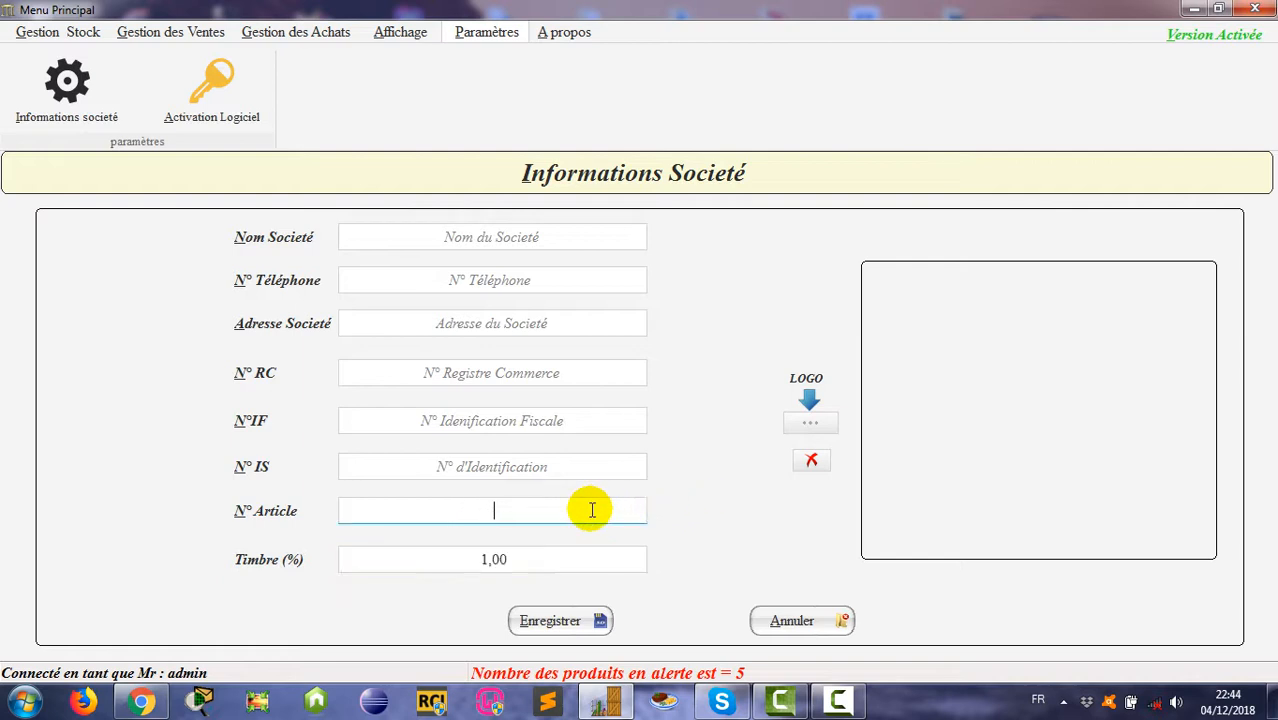
Step: Fill in company name MKdev, phone, address, trade register, tax, IS and article numbers
click(456, 236)
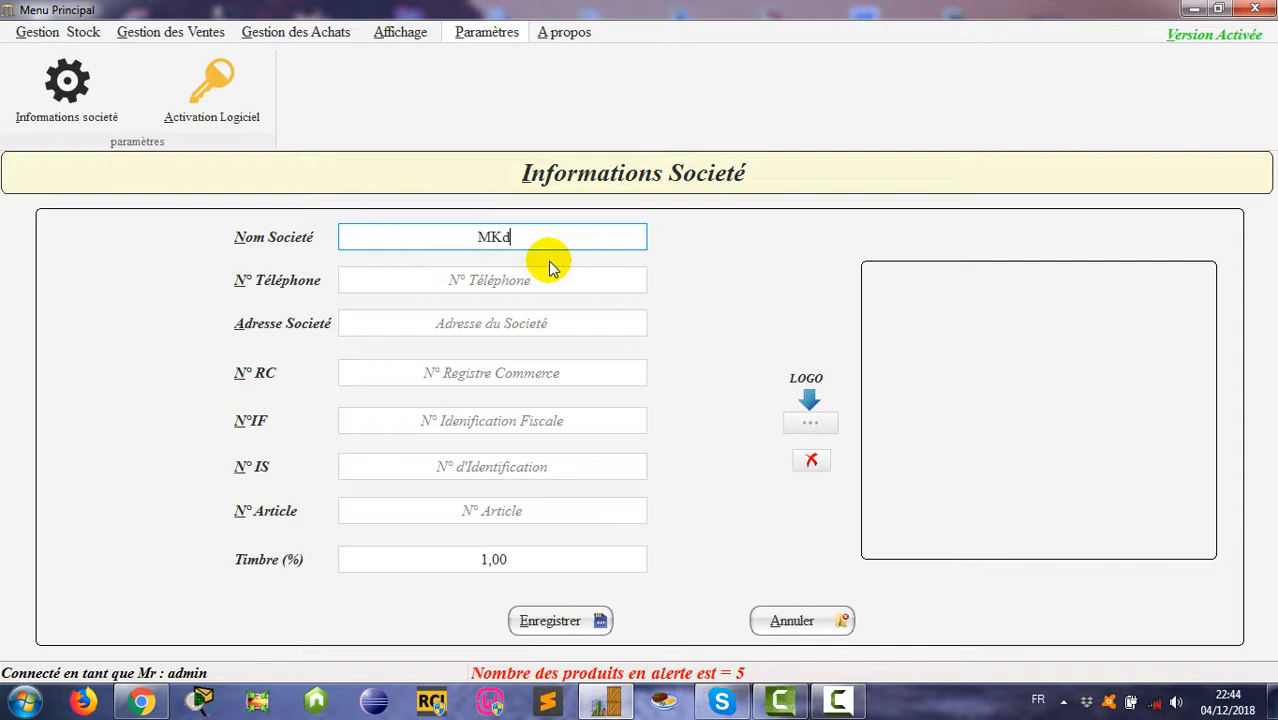
click(497, 280)
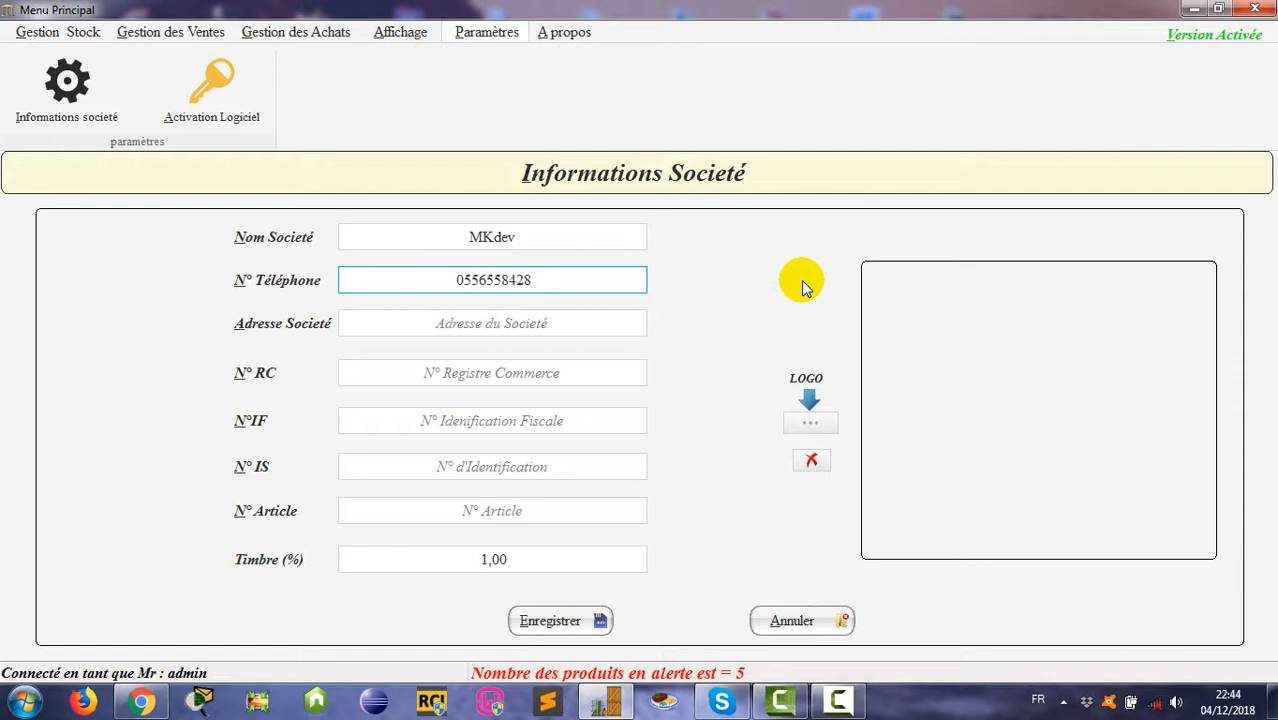
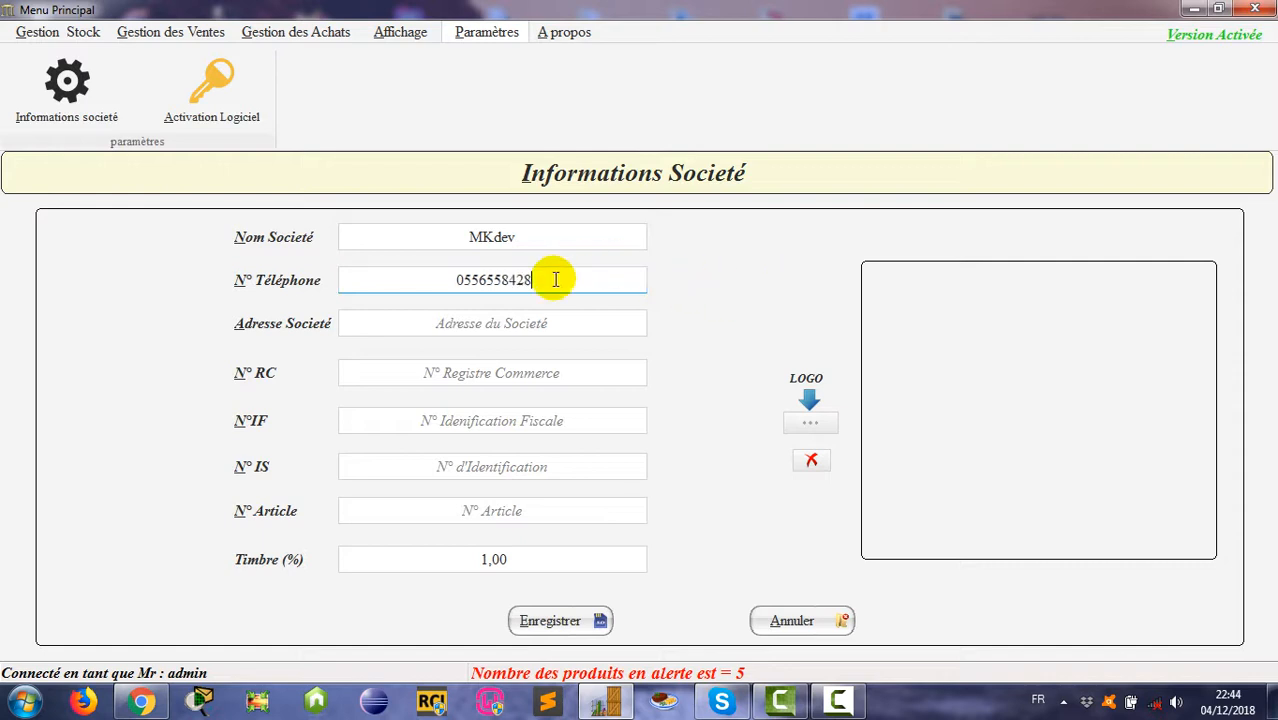
click(497, 323)
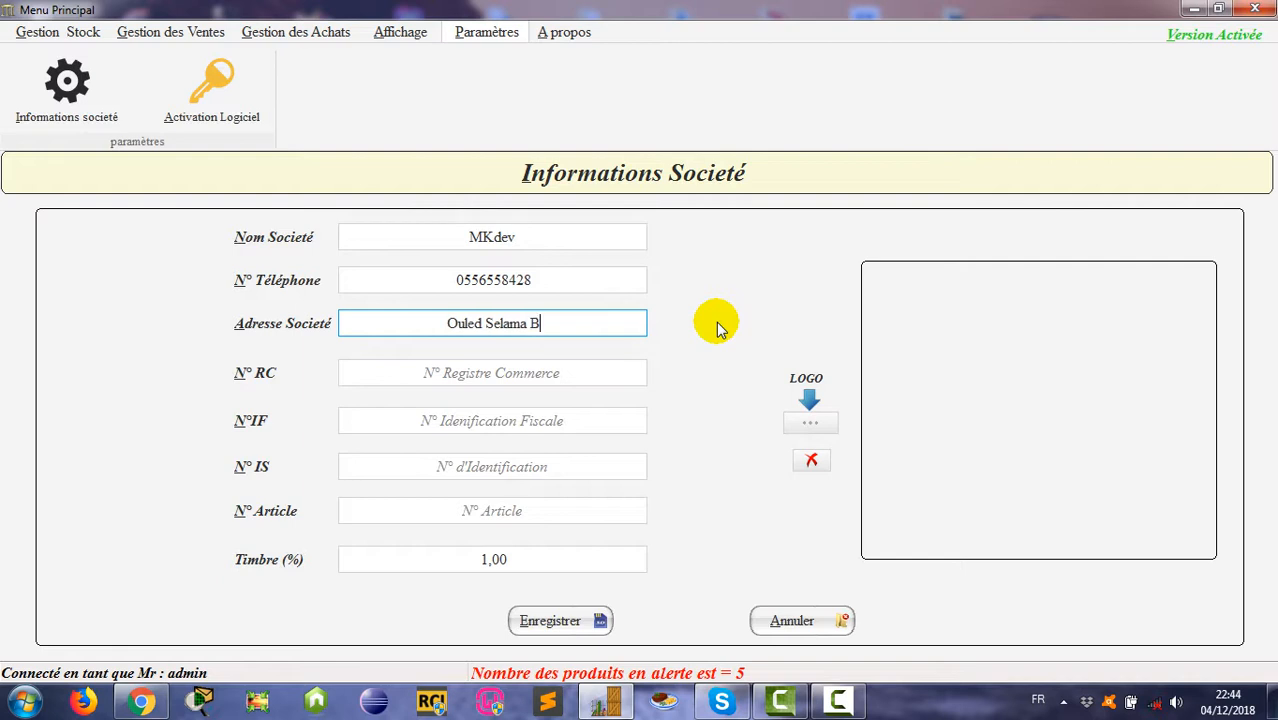
click(478, 373)
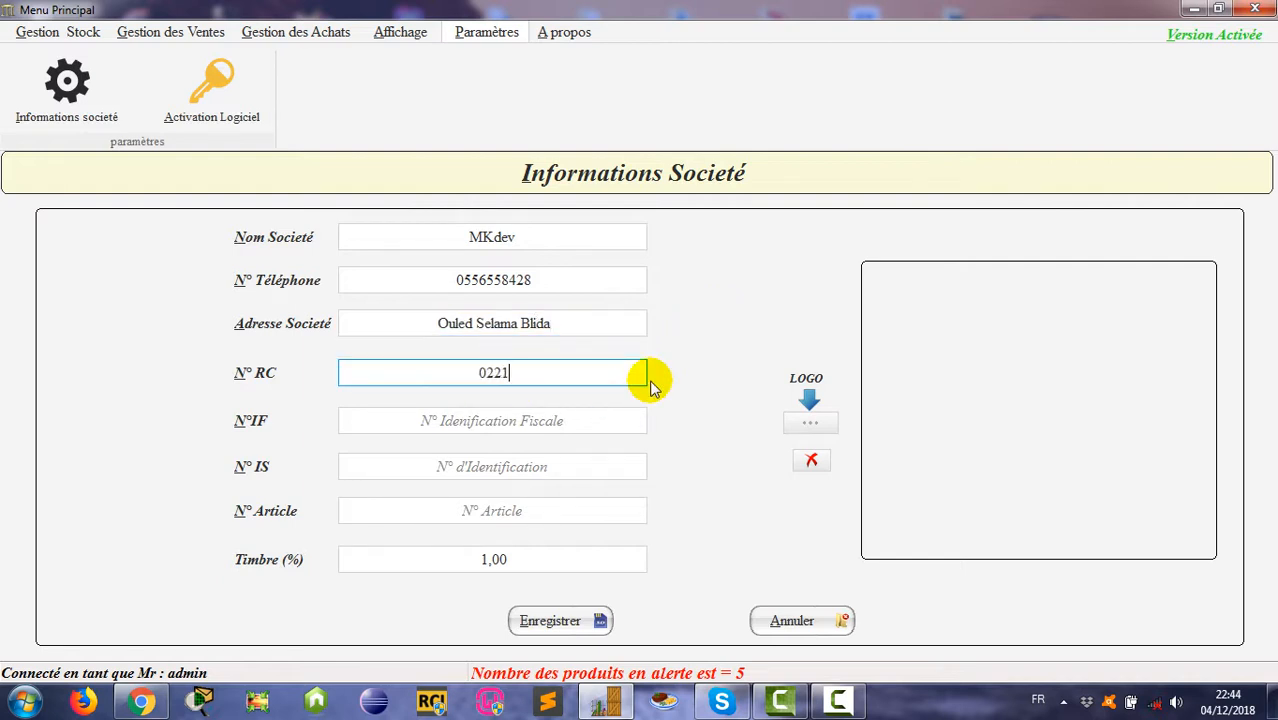
key(Tab)
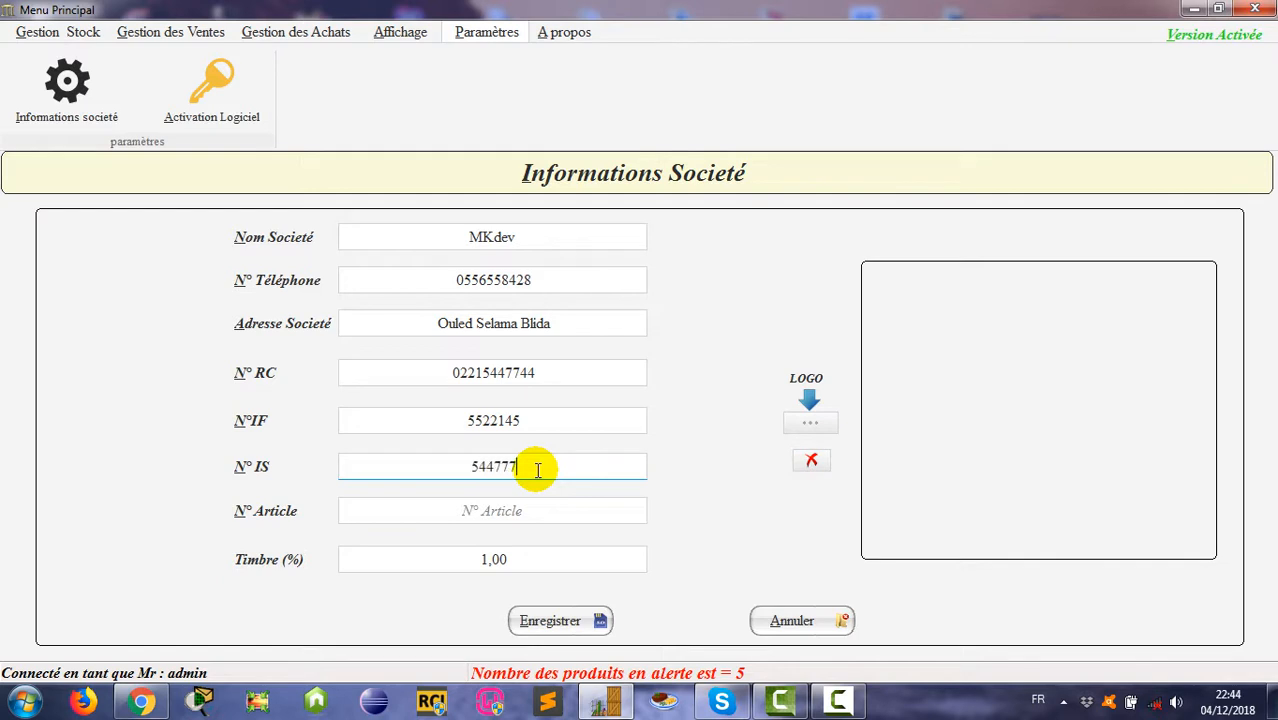
click(537, 470)
text(544777)
key(Tab)
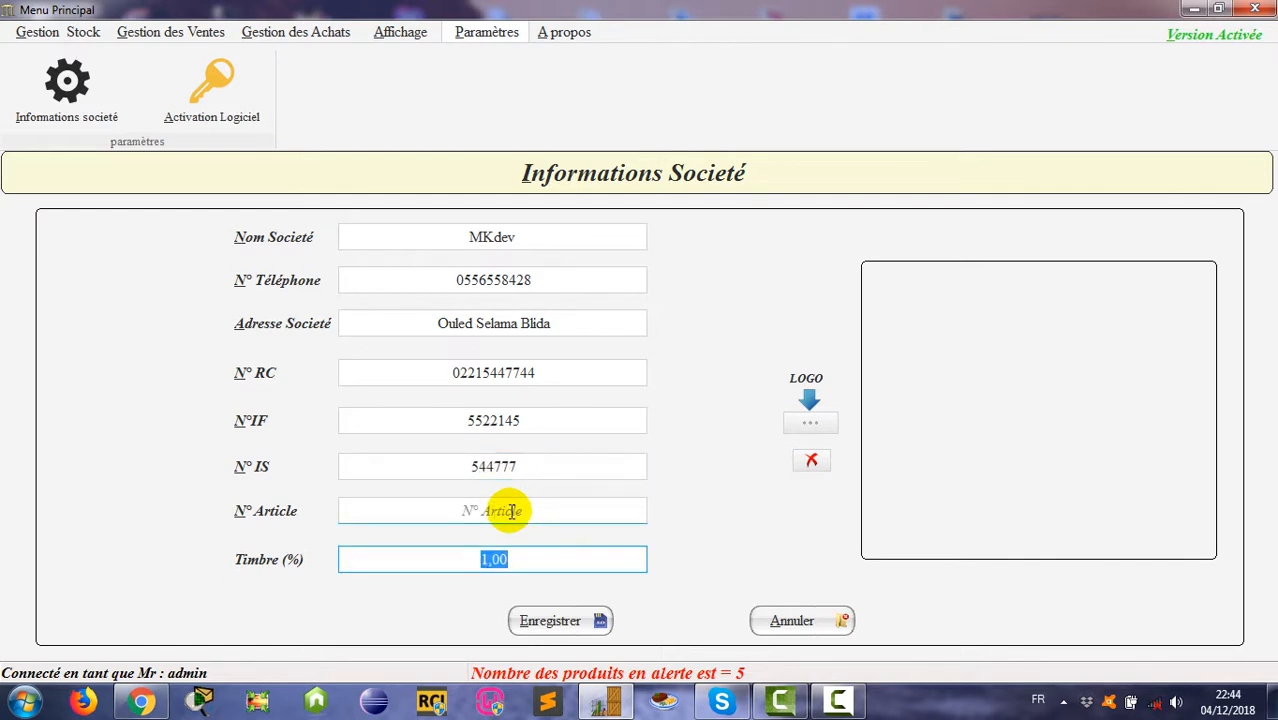
click(510, 511)
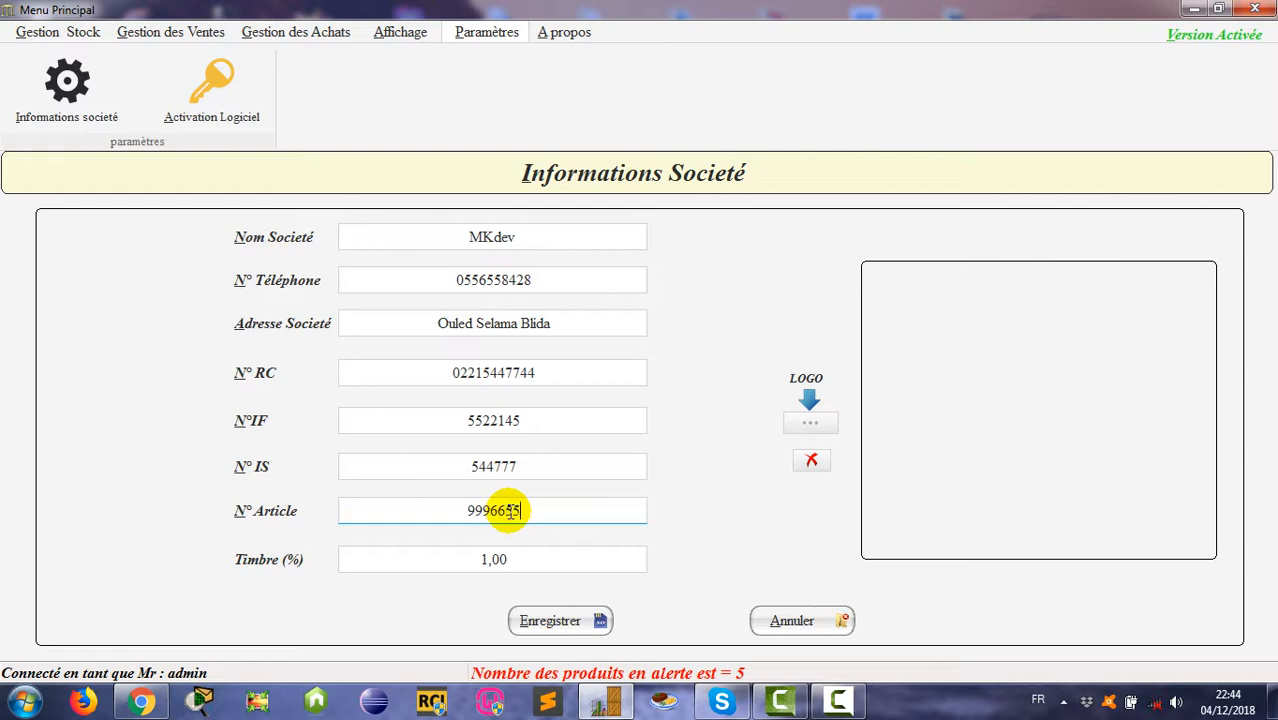
click(812, 424)
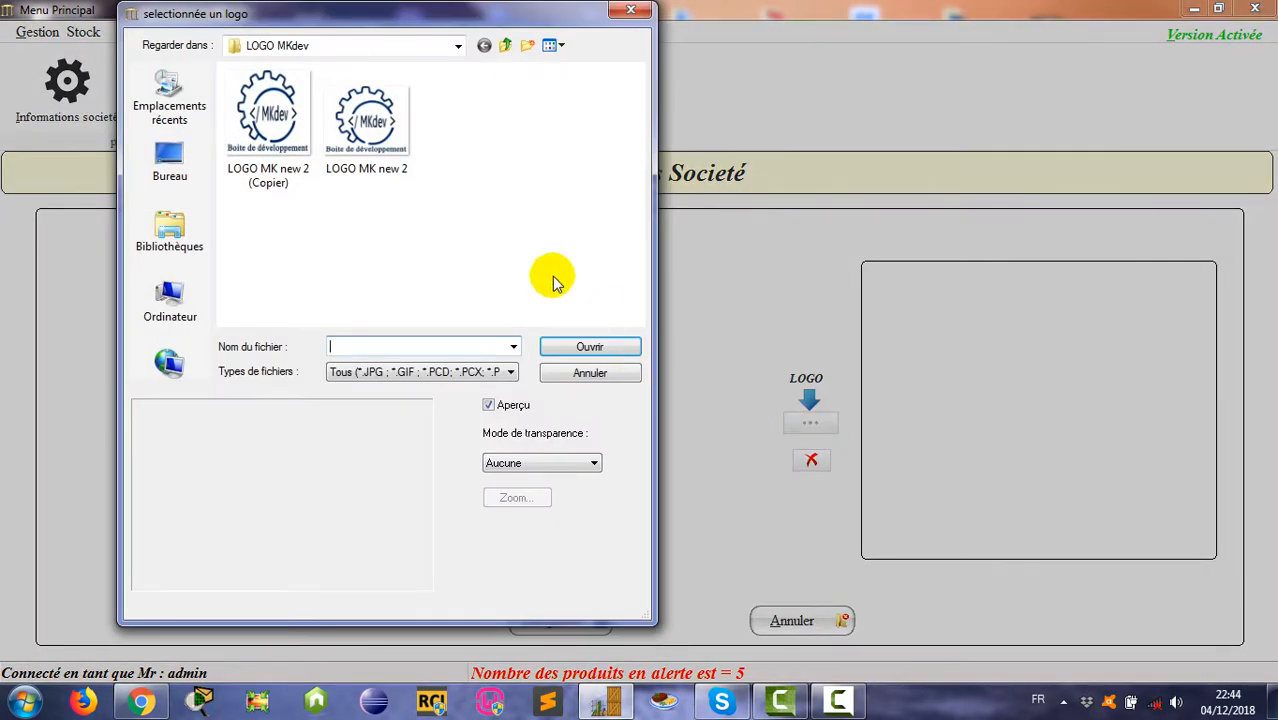
Step: Load LOGO MK new 2 as the company logo and save the company information
click(385, 122)
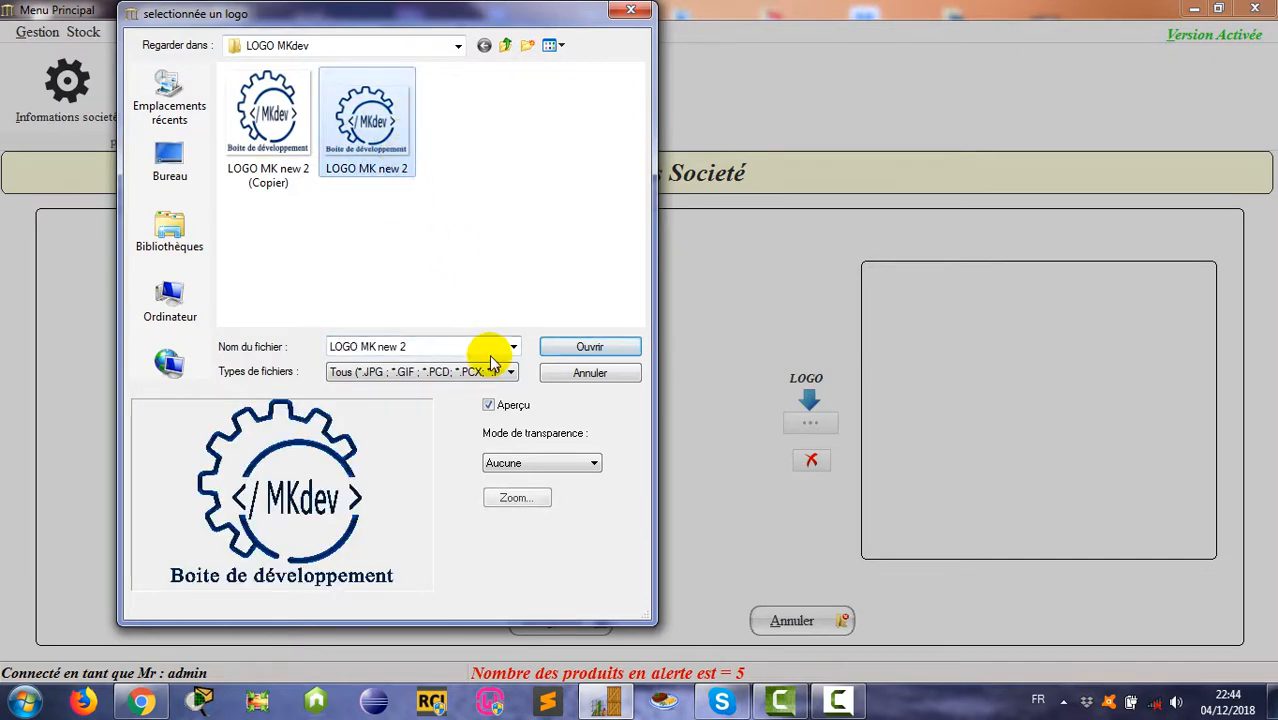
click(592, 346)
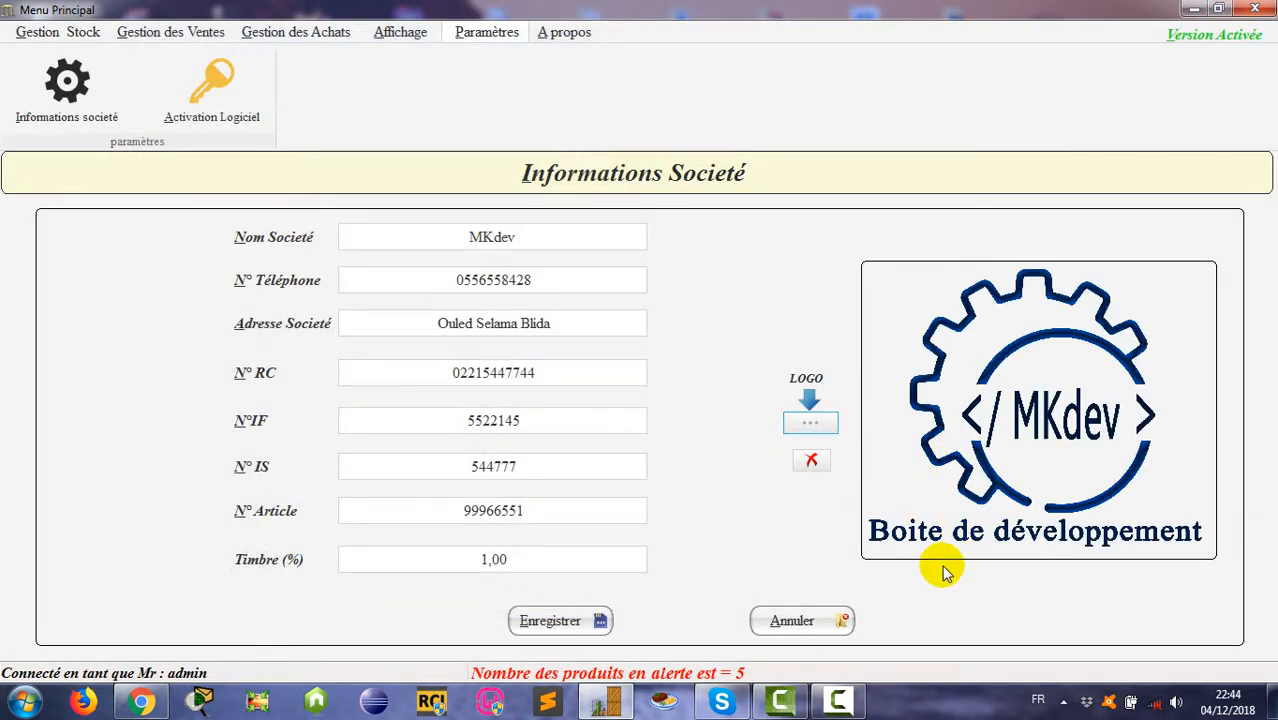
click(545, 621)
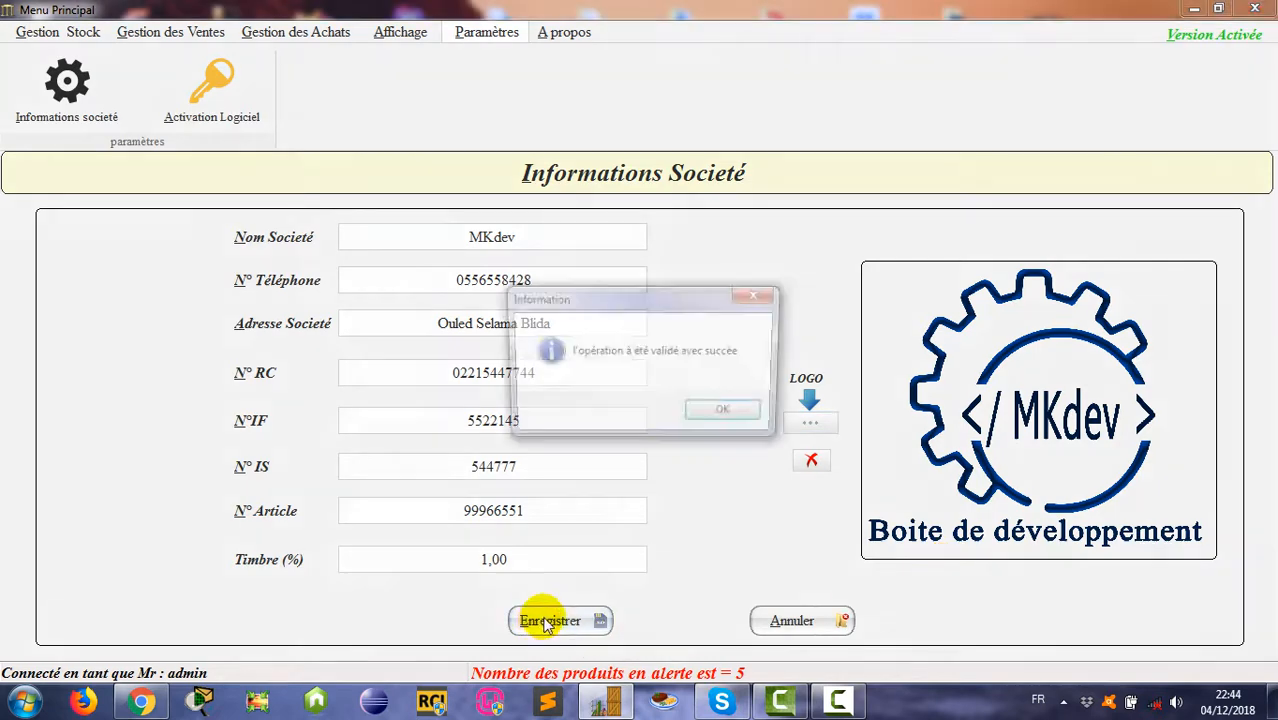
click(716, 416)
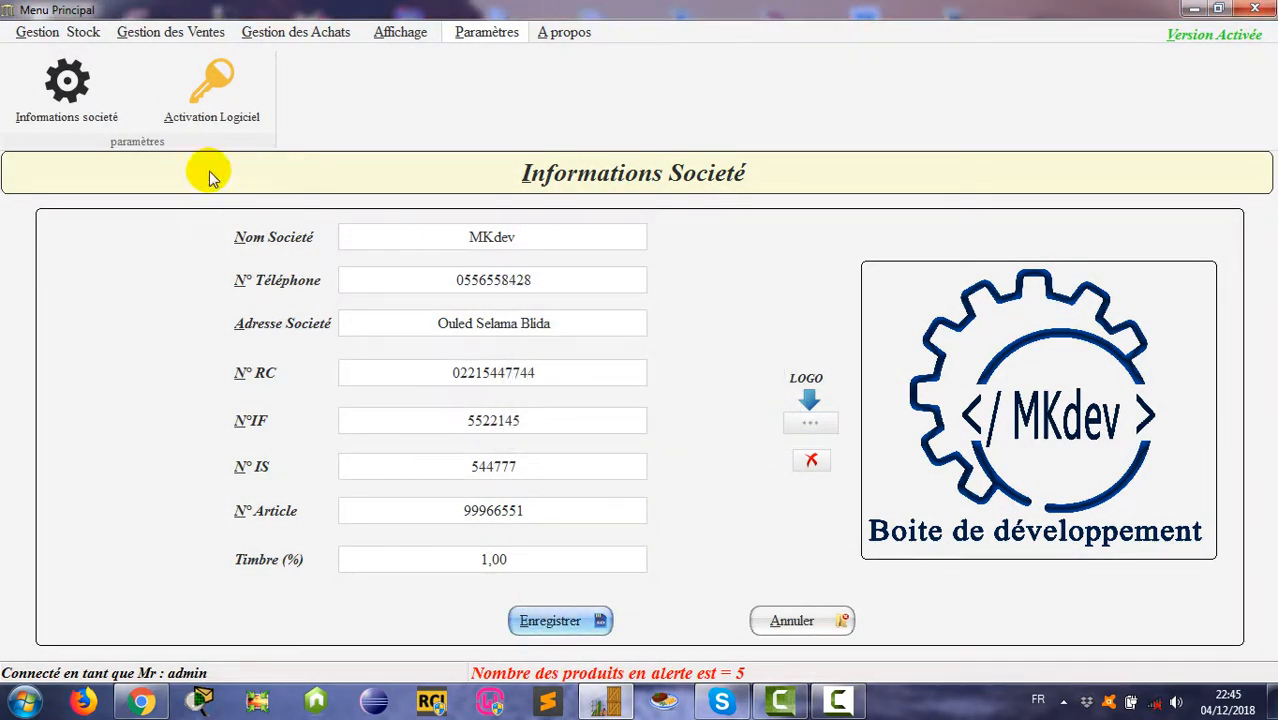
click(180, 32)
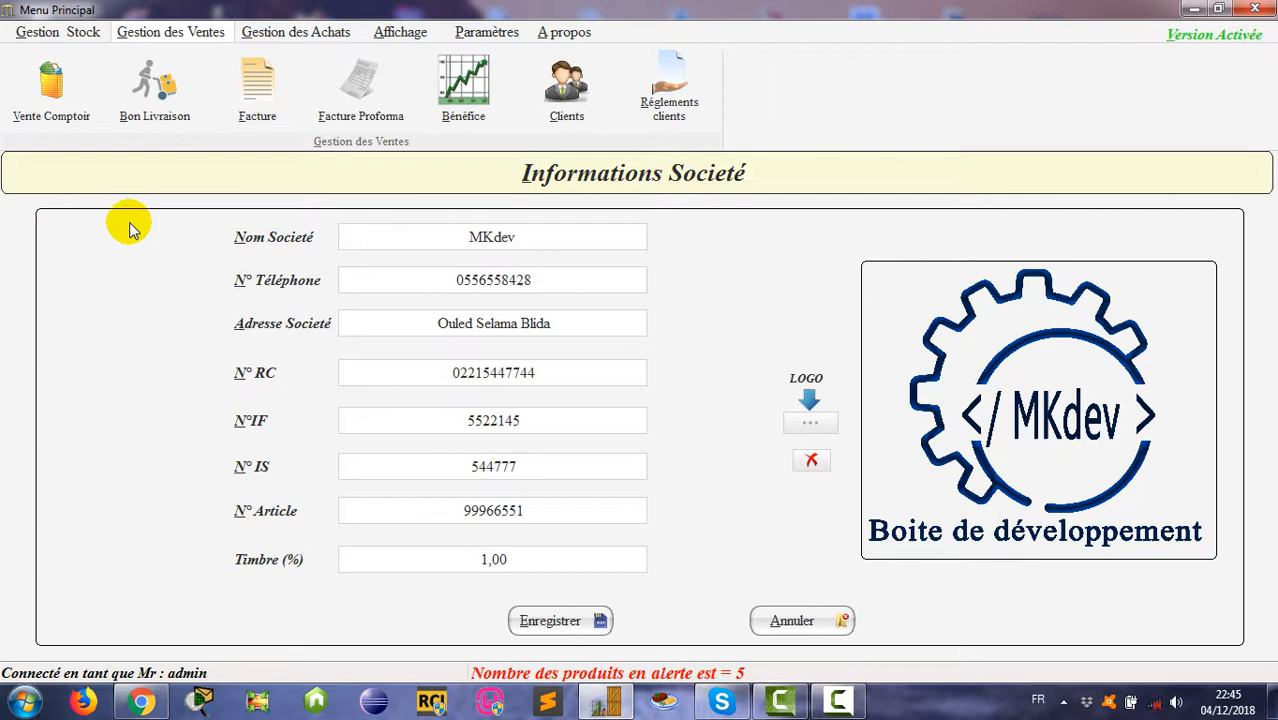
Step: Start a new invoice with parts 111598081, N 14 389 3 and aile av
click(255, 100)
click(333, 628)
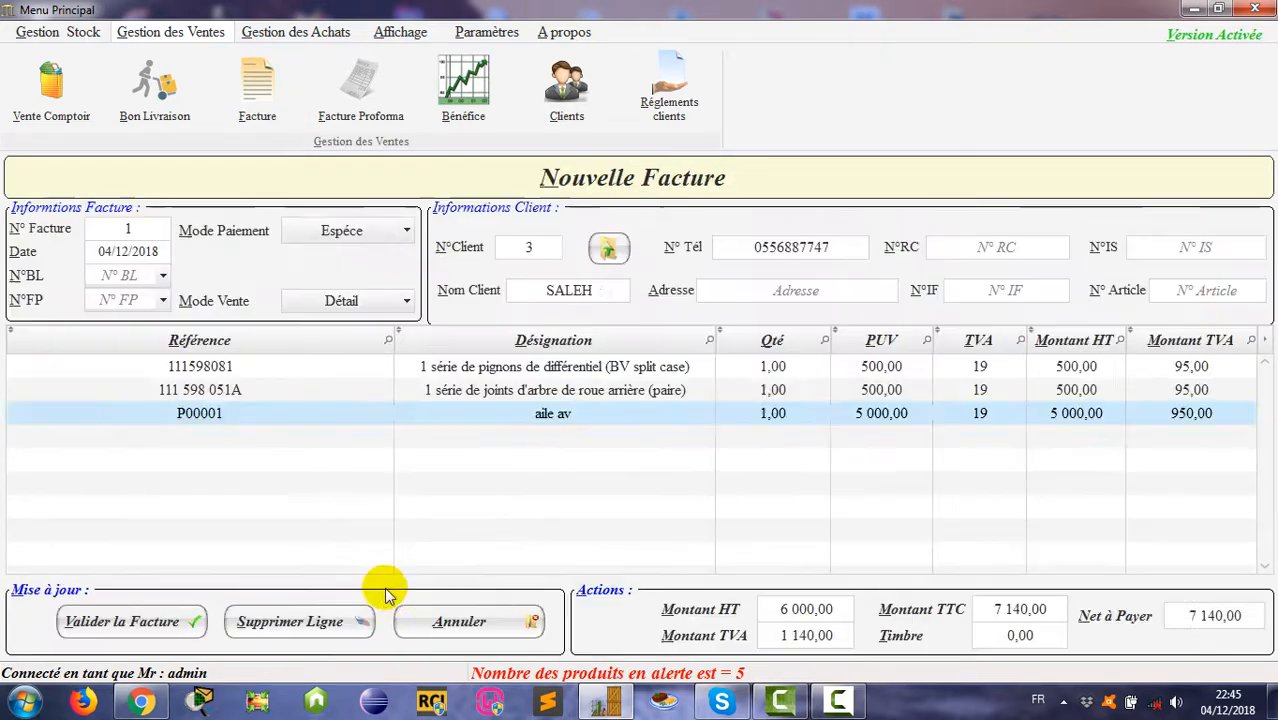
double_click(585, 385)
double_click(575, 299)
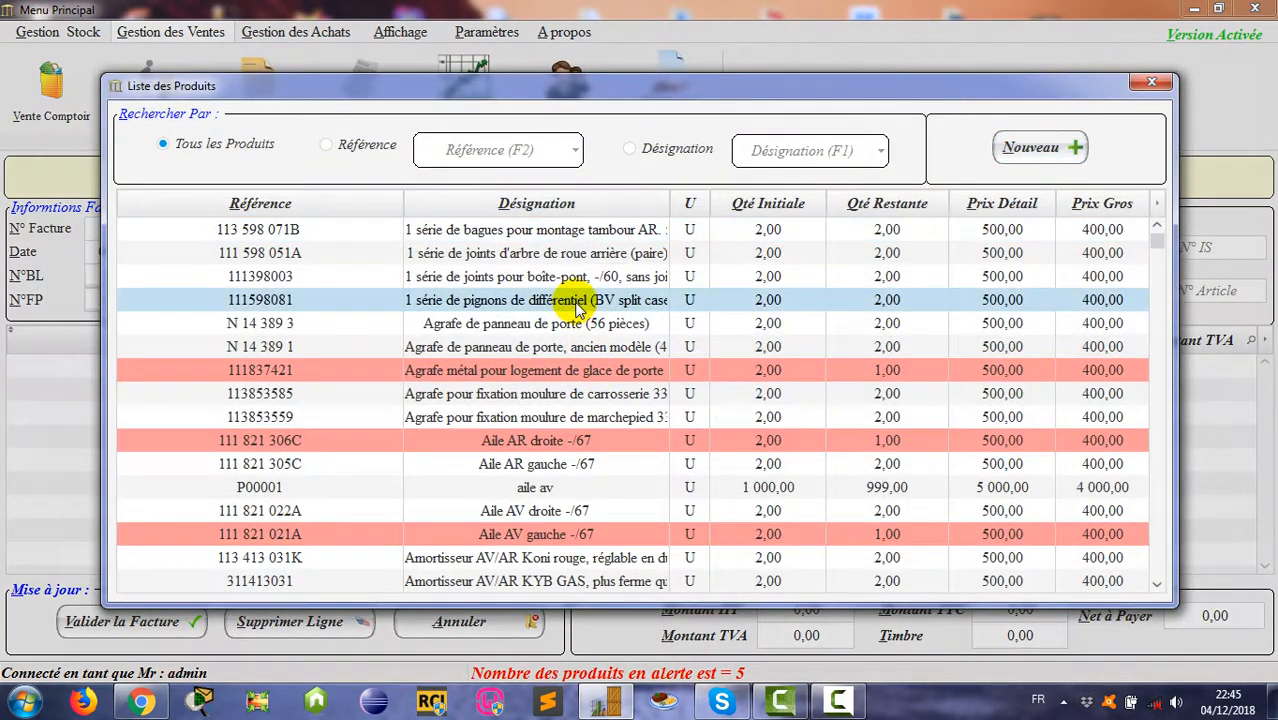
double_click(579, 443)
double_click(610, 330)
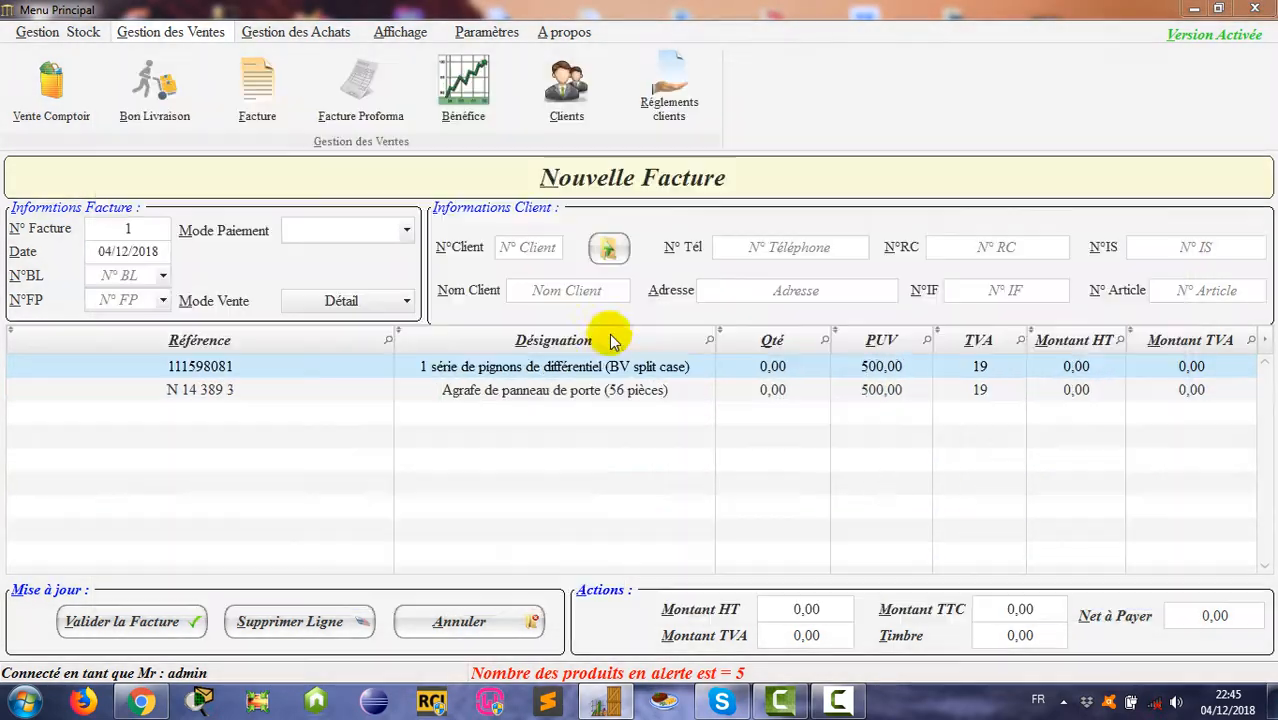
double_click(608, 466)
double_click(594, 487)
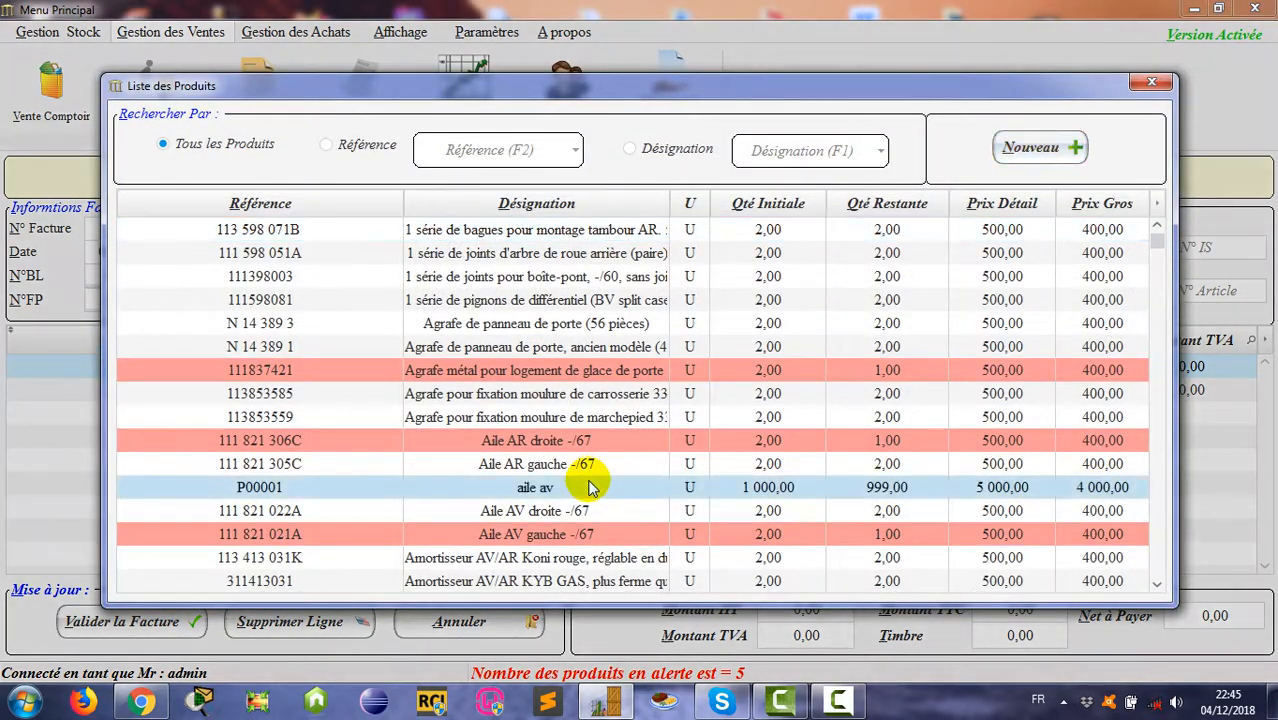
Step: Set each line's quantity to 1 (total 7 140,00) and assign the existing client
click(772, 367)
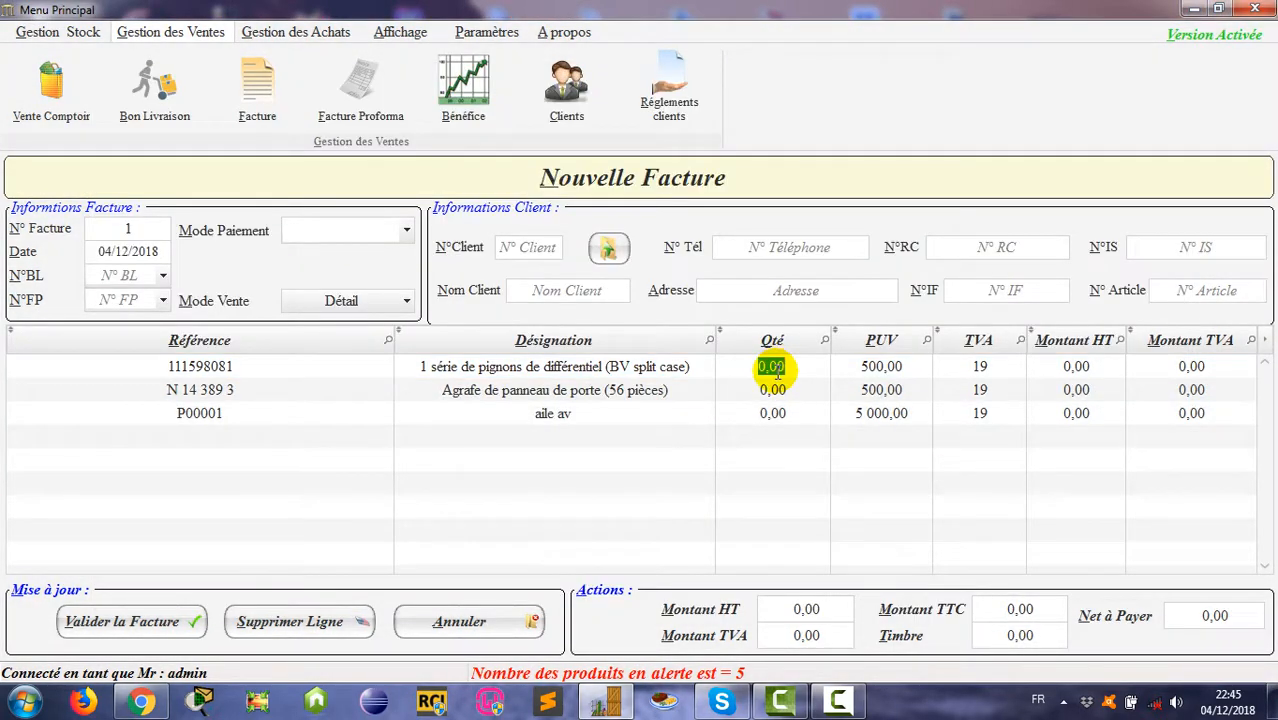
text(1)
click(772, 390)
text(1)
click(772, 413)
text(1)
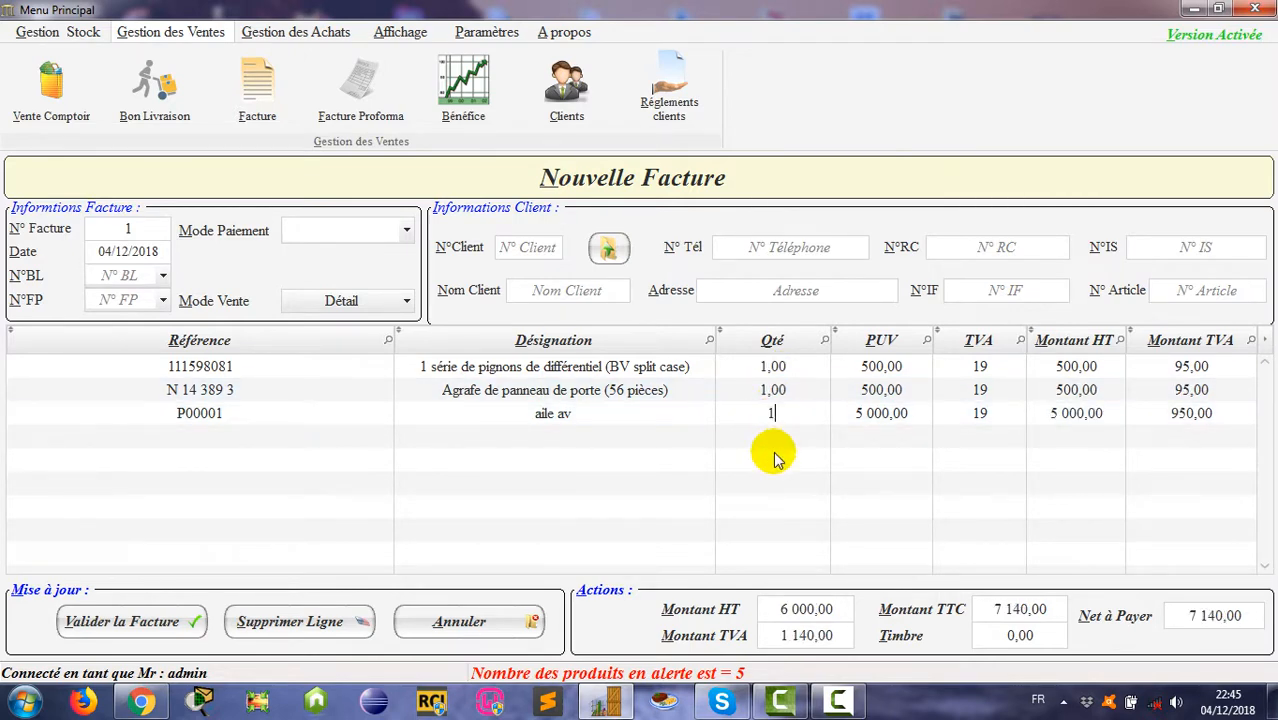
key(Return)
click(610, 252)
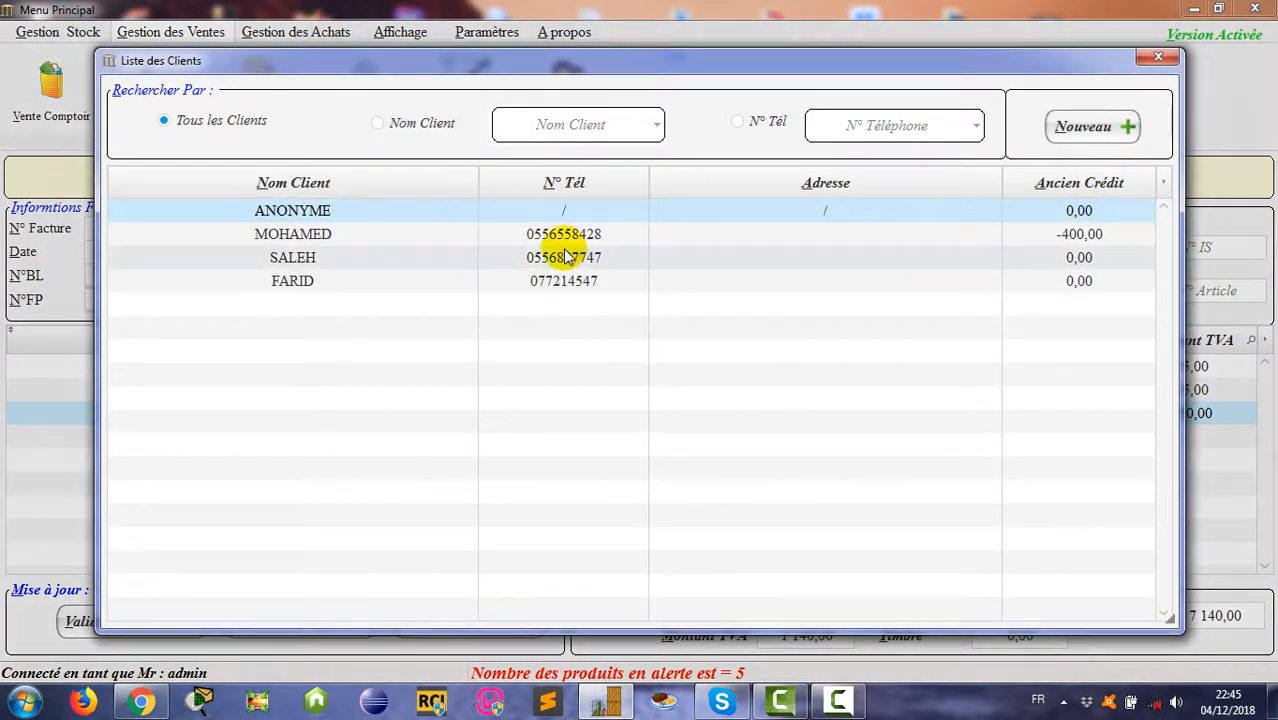
double_click(545, 259)
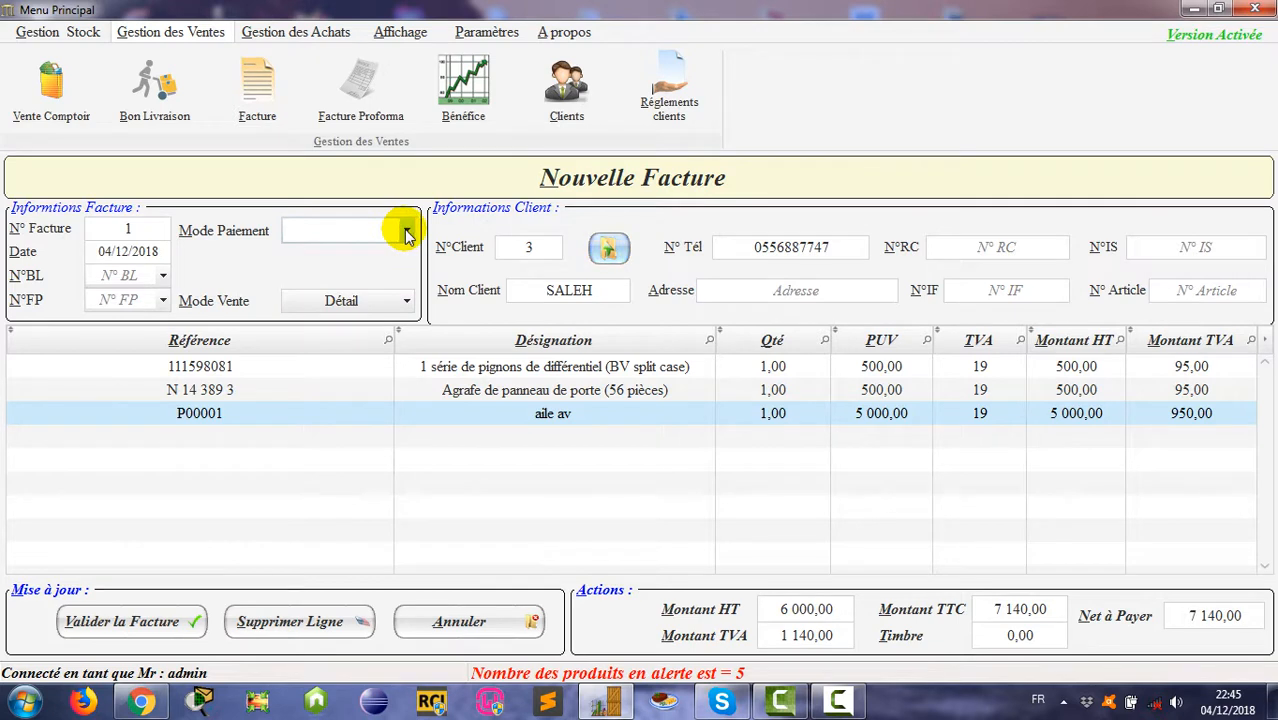
Step: Choose Espèce payment and check the TTC total and the 71,40 stamp duty
click(1042, 636)
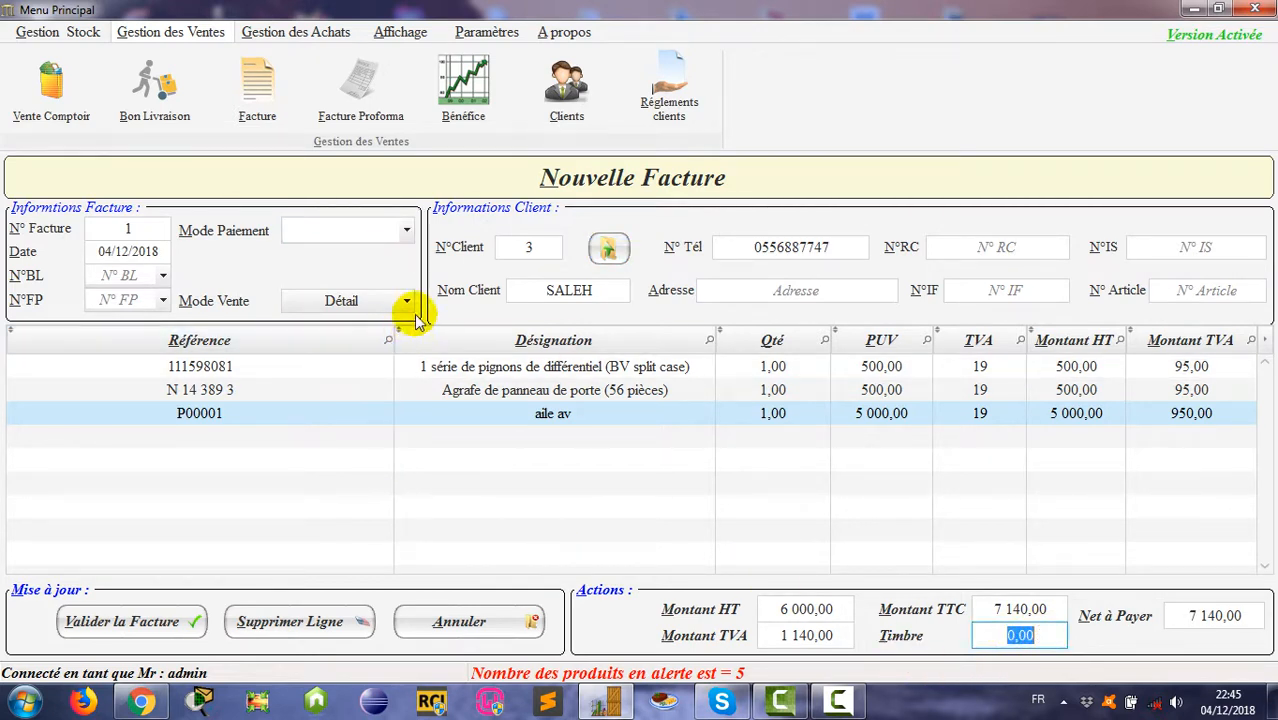
click(406, 230)
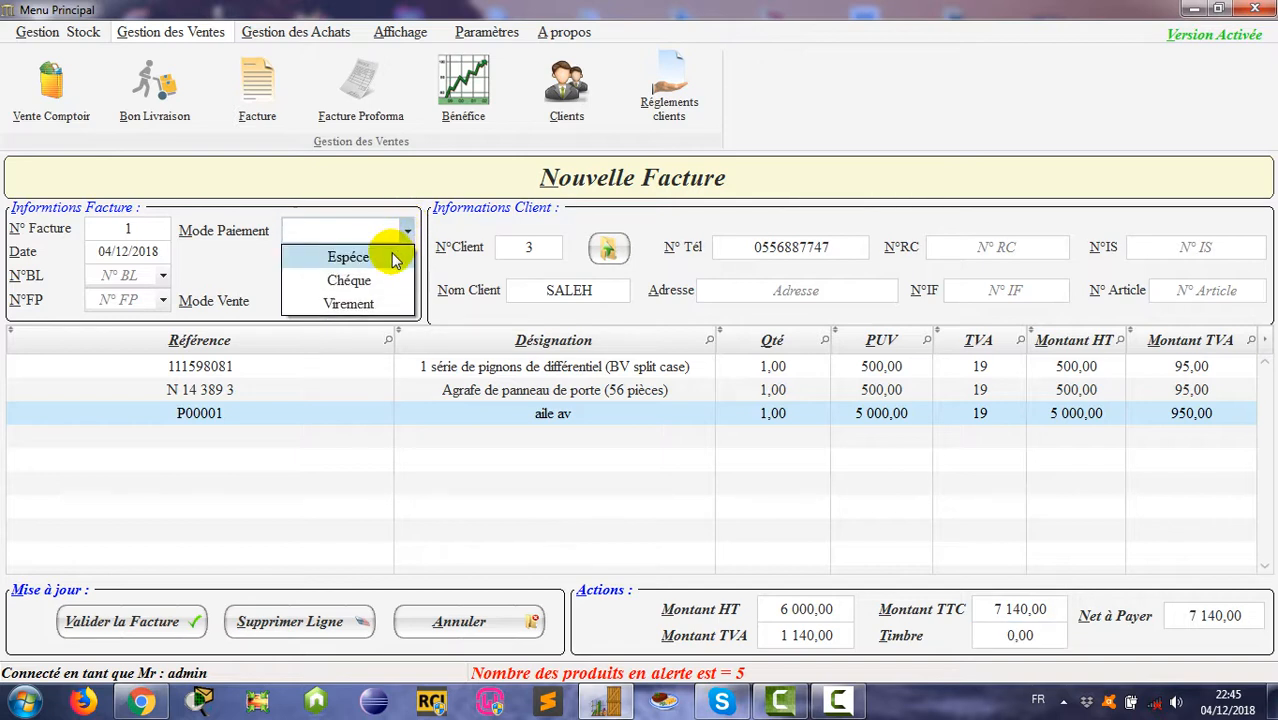
click(393, 259)
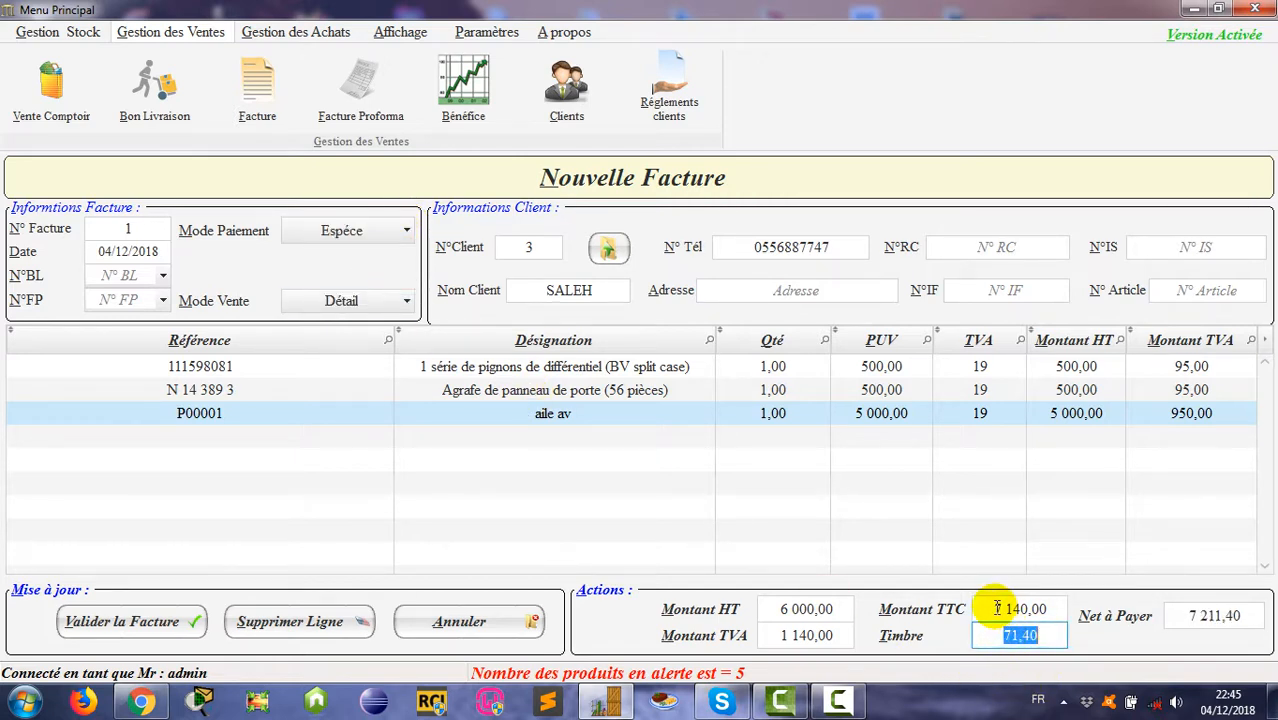
click(997, 607)
click(1022, 636)
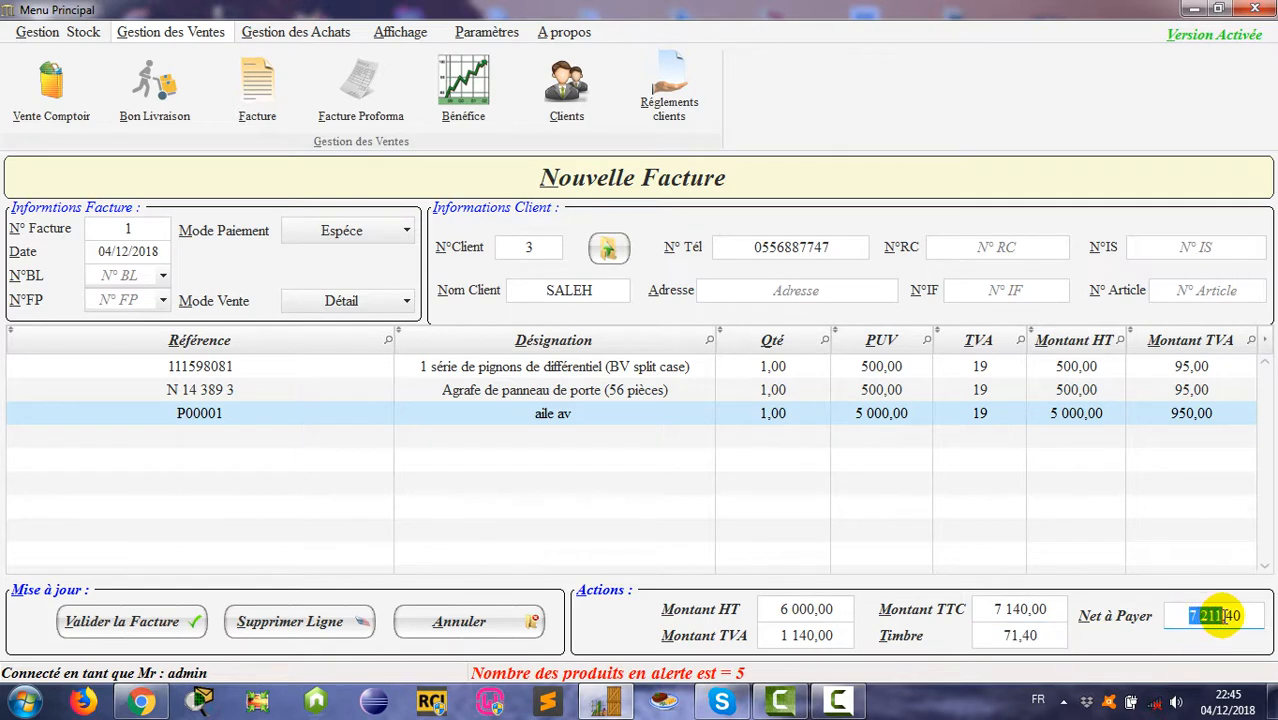
Step: Try Virement (stamp drops to 0,00) and Chèque payment with its RIP and RIB fields
click(400, 230)
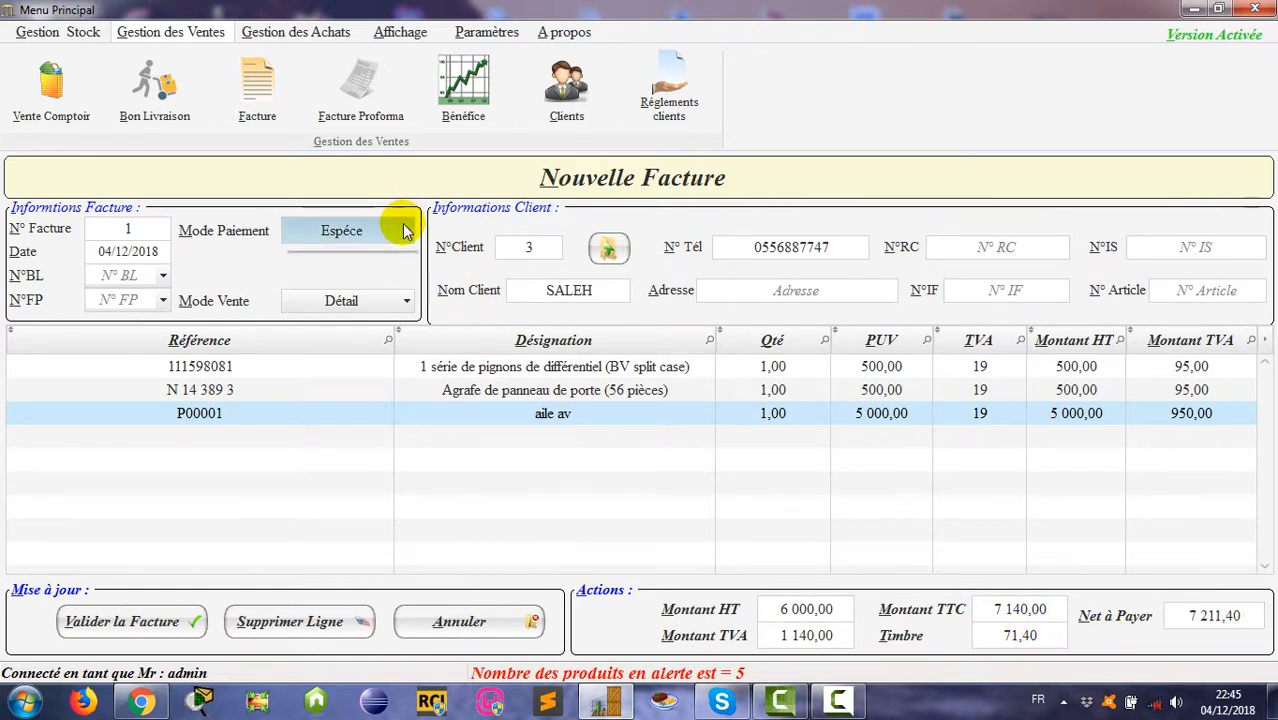
click(350, 304)
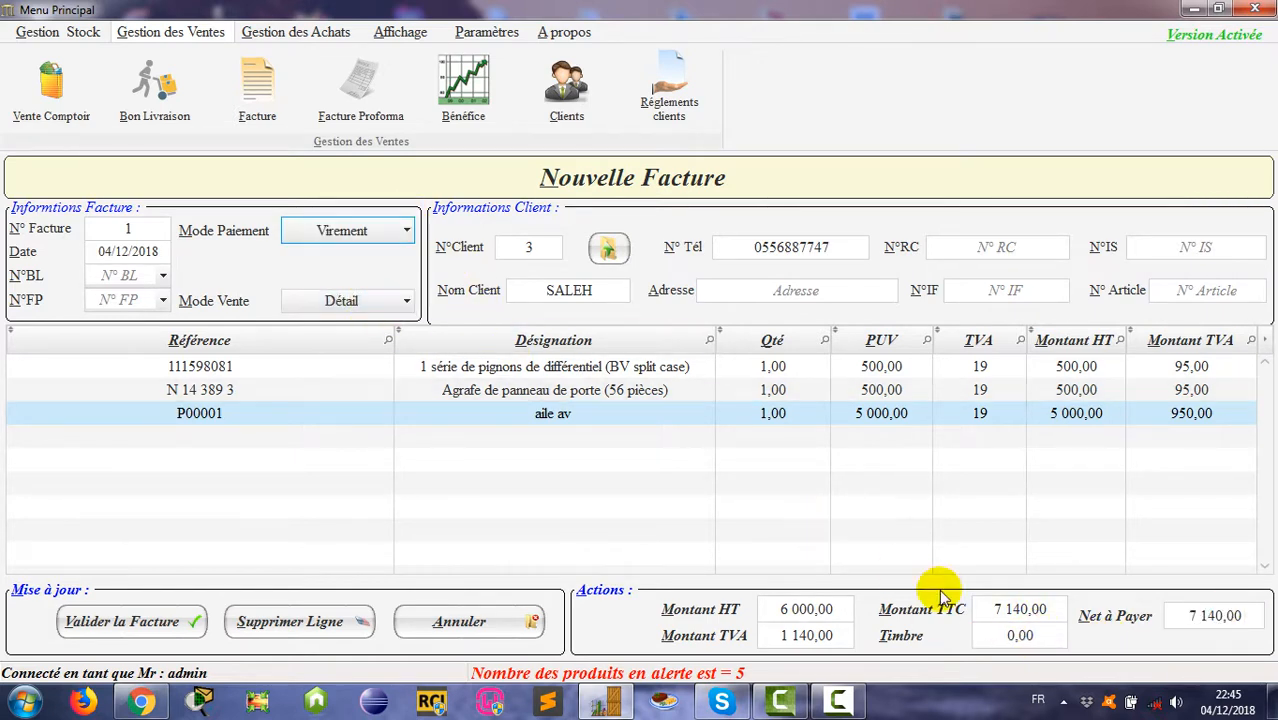
click(1040, 636)
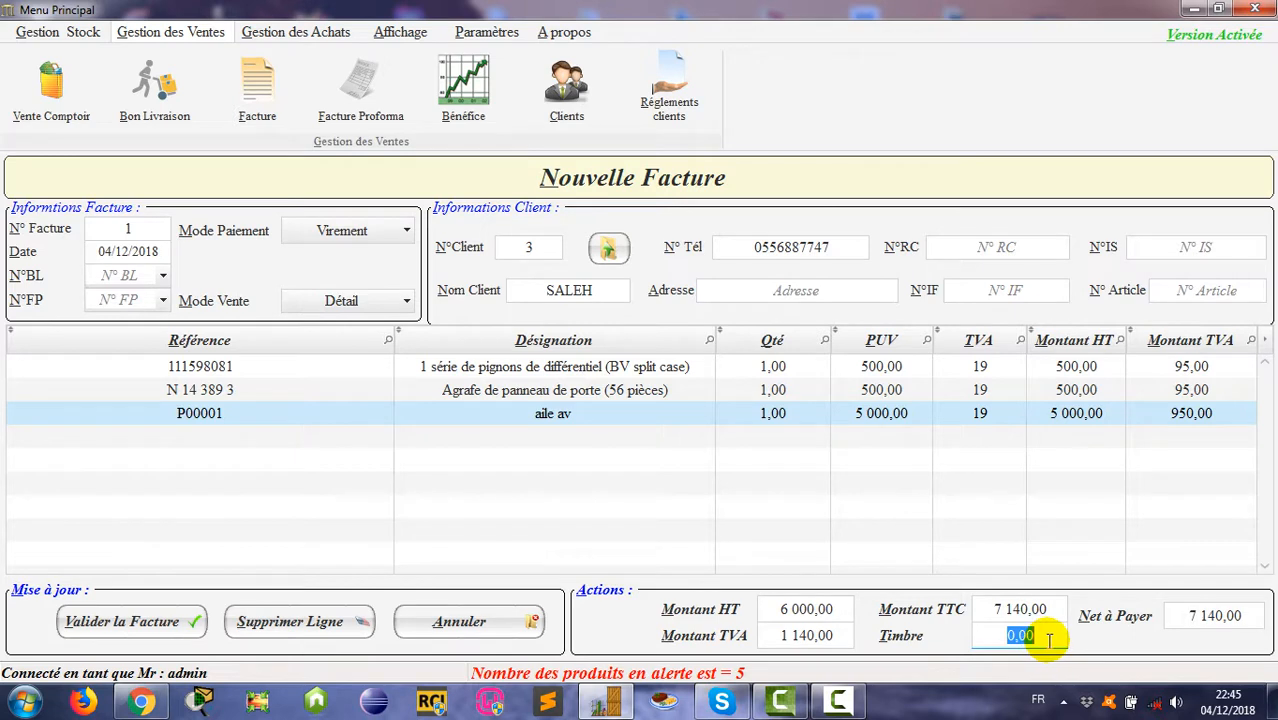
click(400, 230)
click(372, 277)
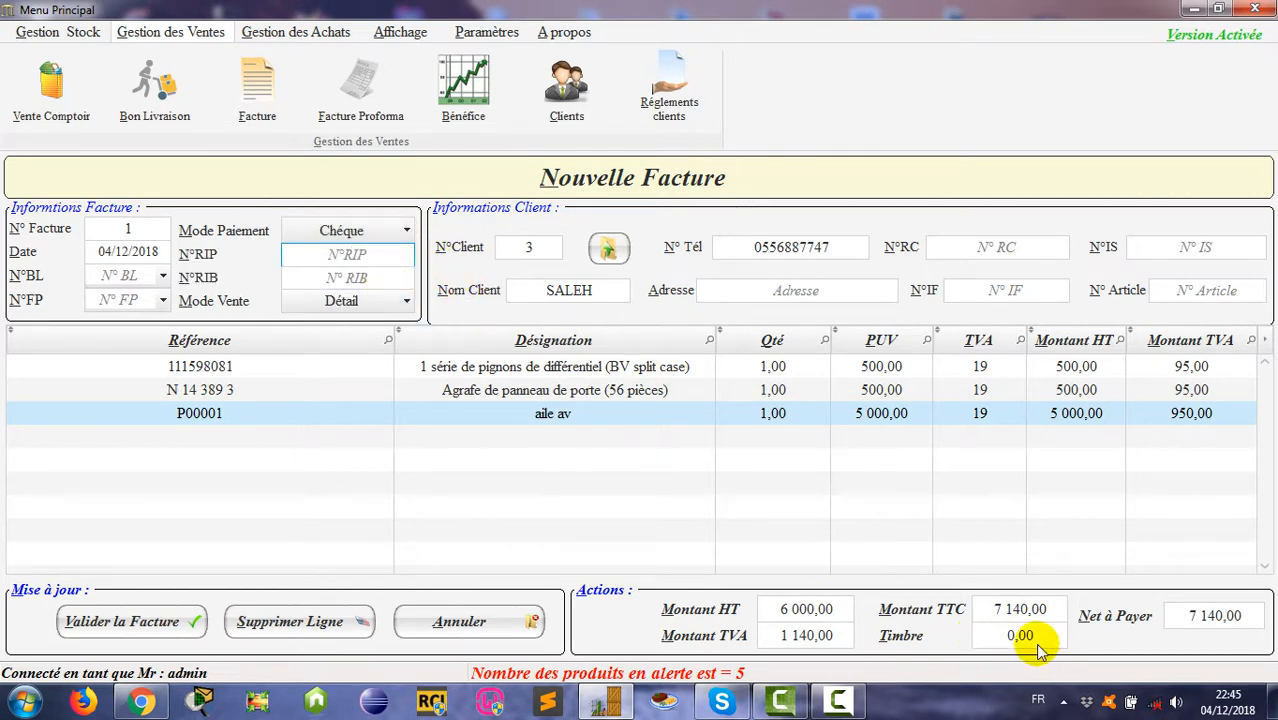
click(352, 256)
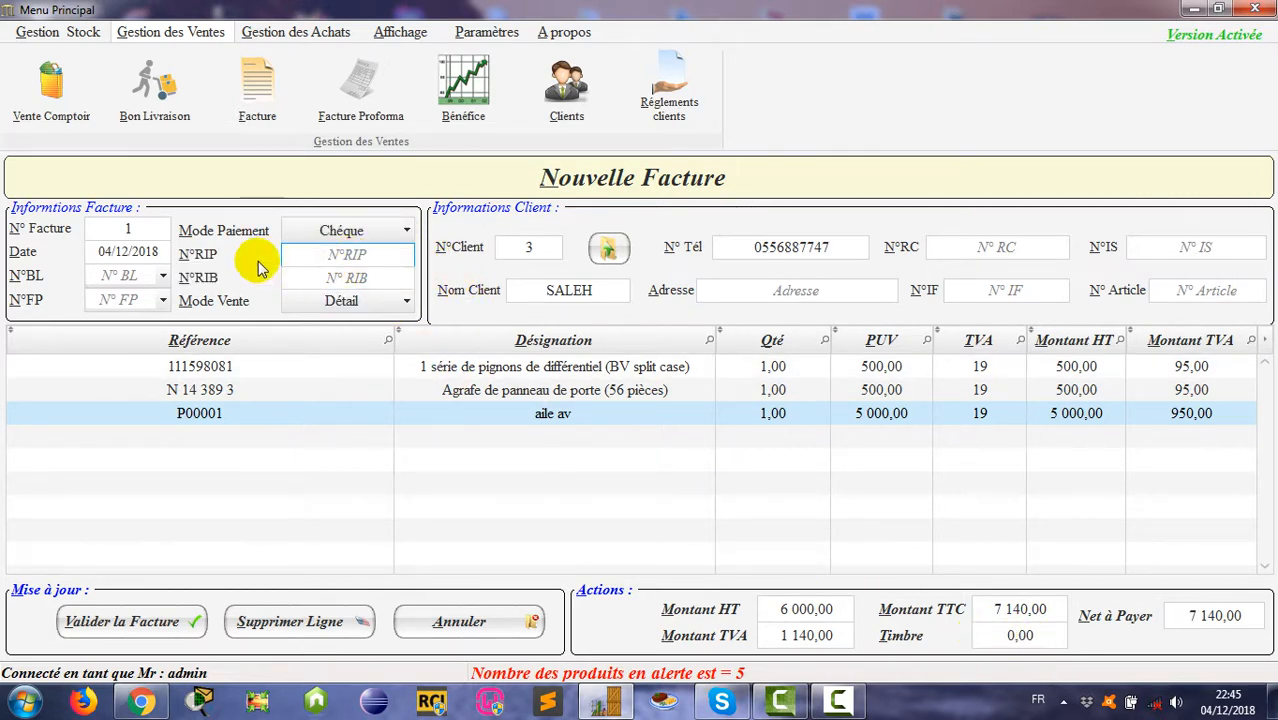
click(358, 277)
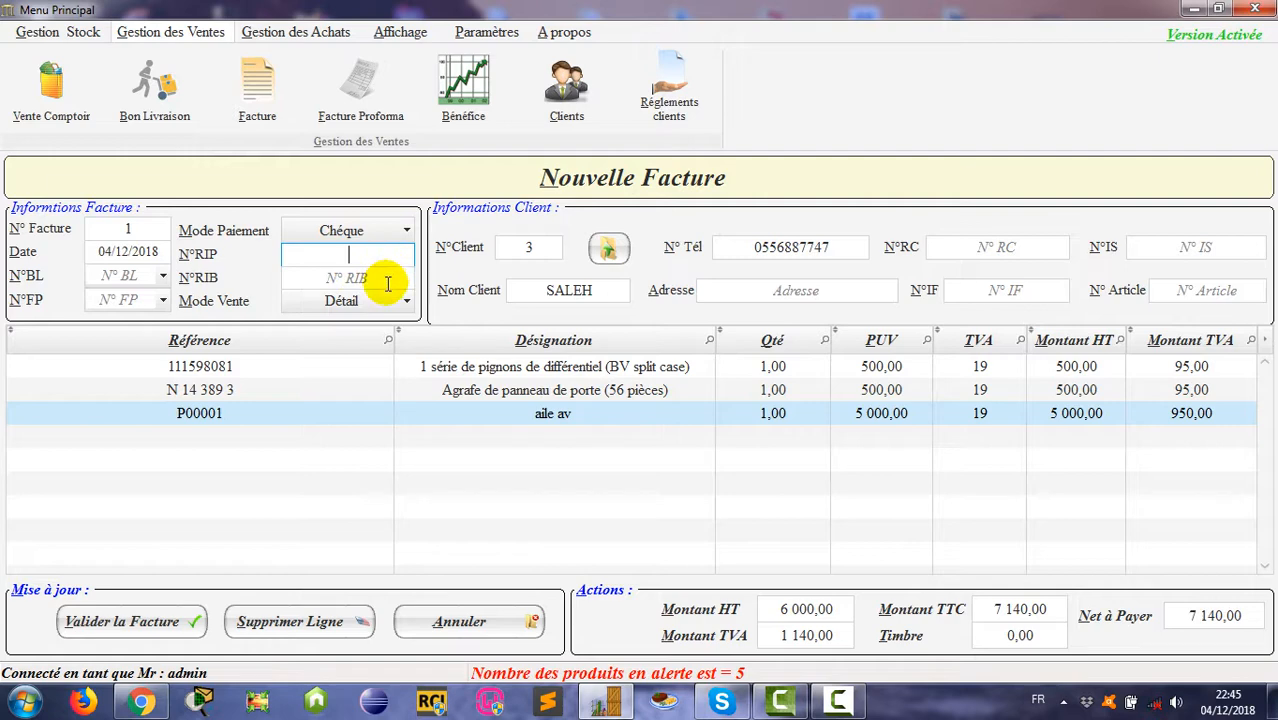
Step: Switch payment back to Espèce and validate the invoice at 7 211,40 net
click(366, 232)
click(377, 254)
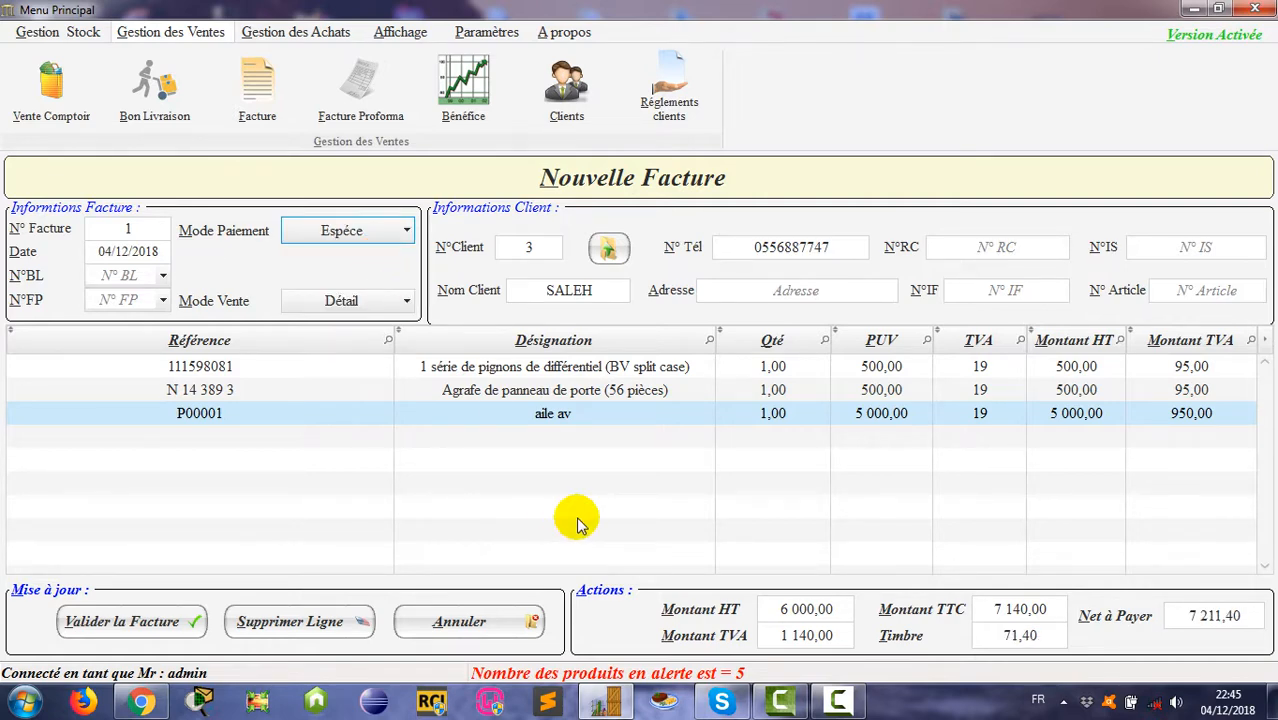
click(110, 620)
Step: Confirm the save, scroll through the print preview of invoice 1, then close it
click(716, 416)
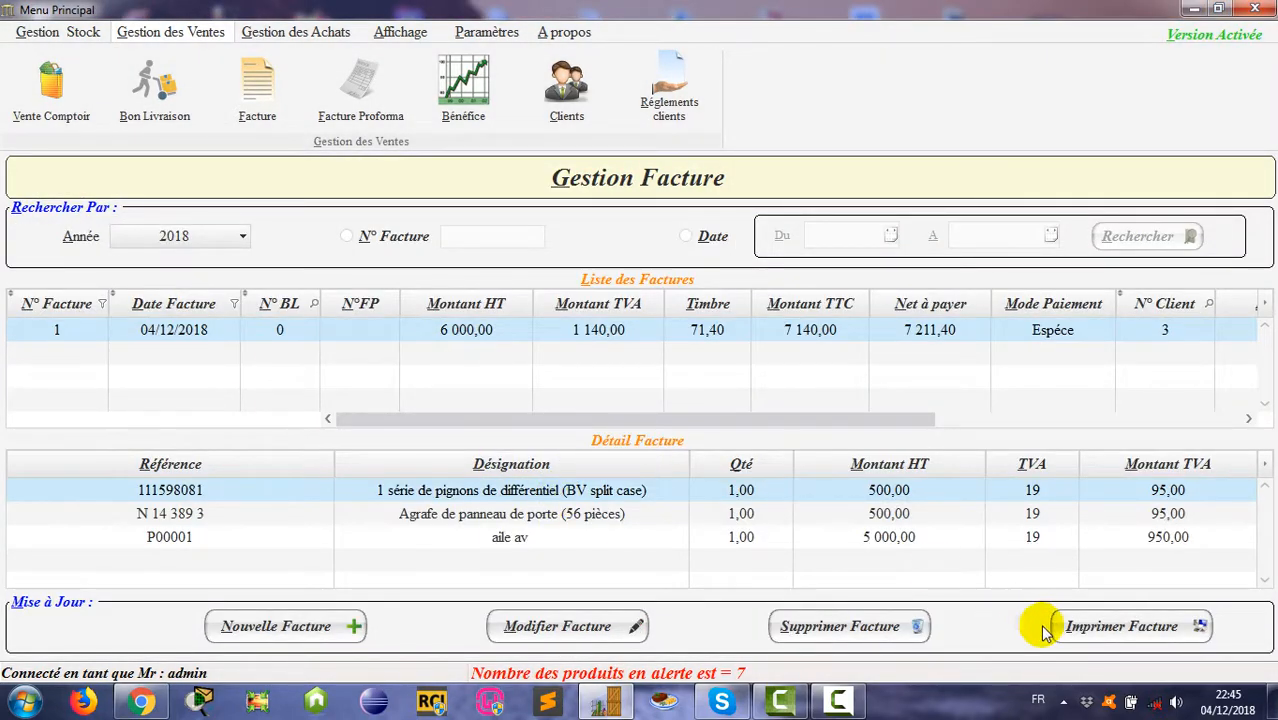
click(1104, 634)
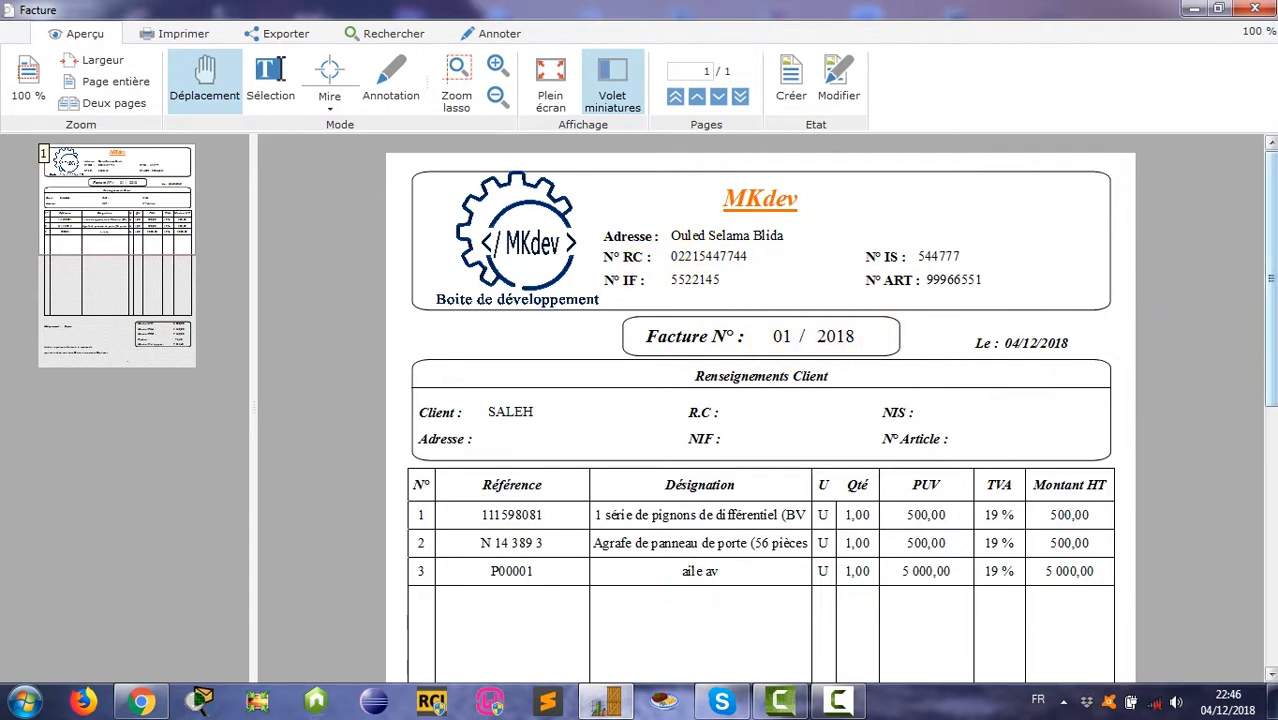
scroll(1232, 308, down, 3)
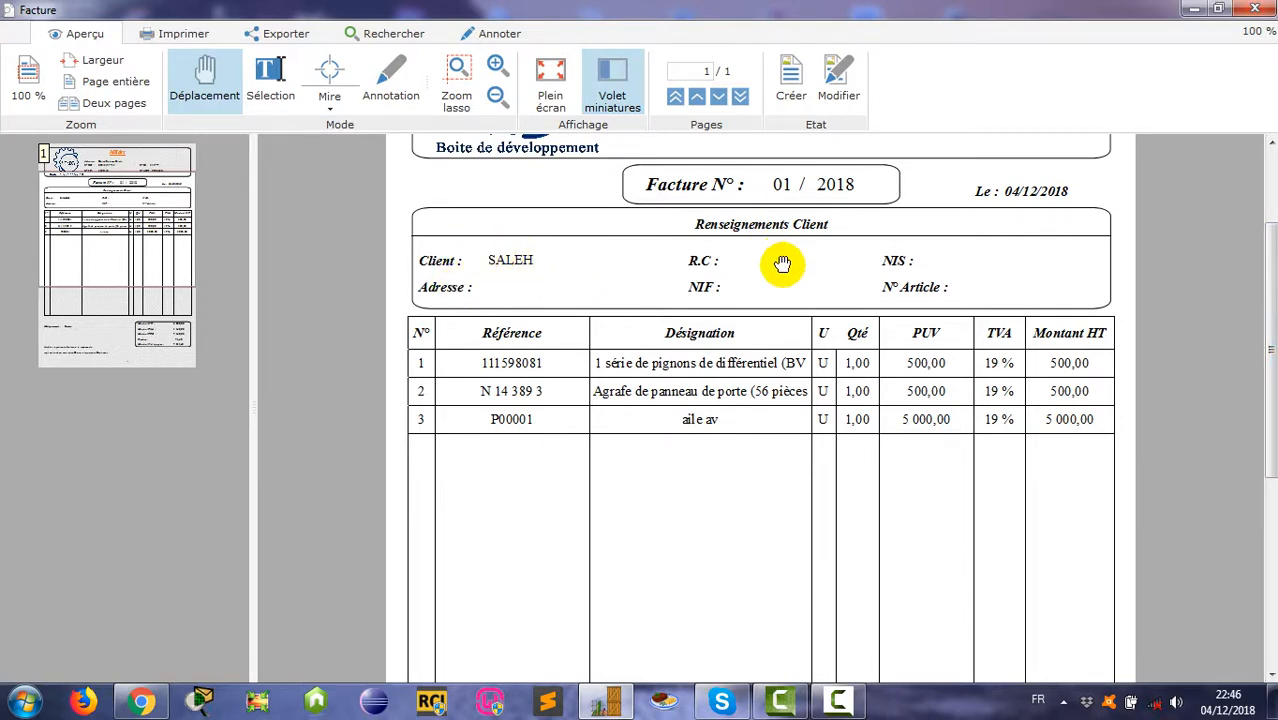
drag(1271, 350, 1271, 535)
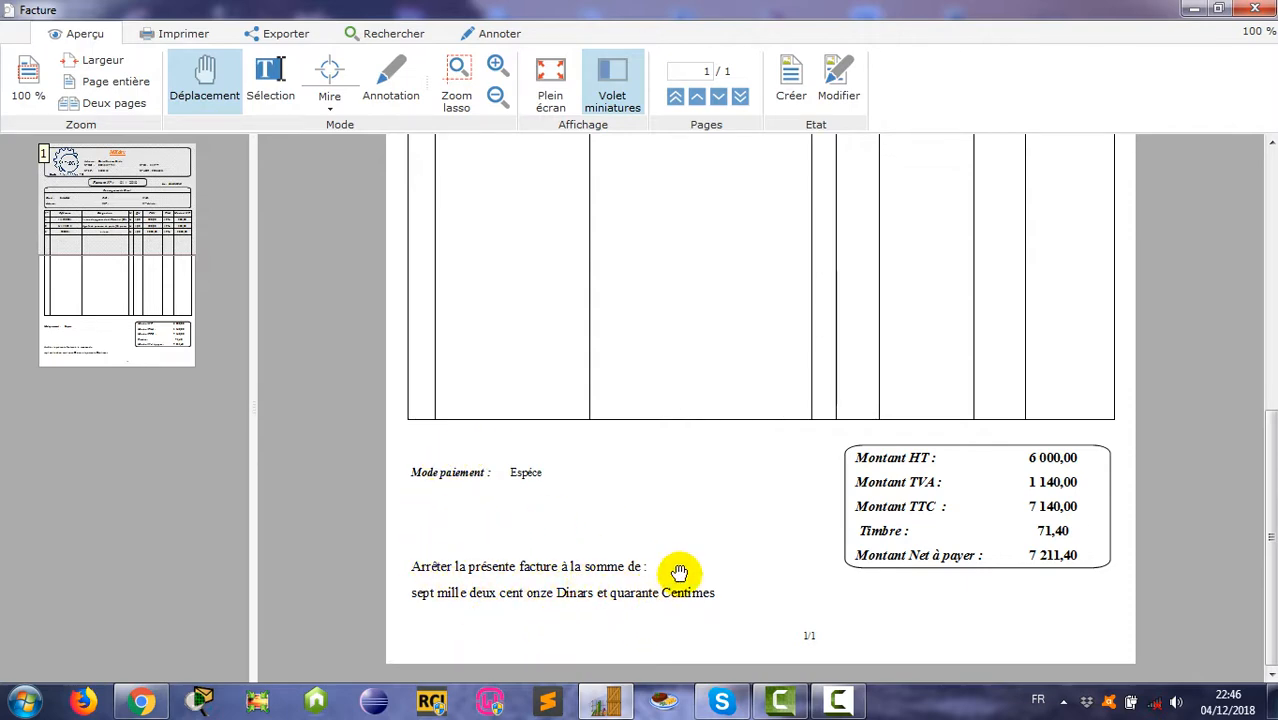
click(166, 38)
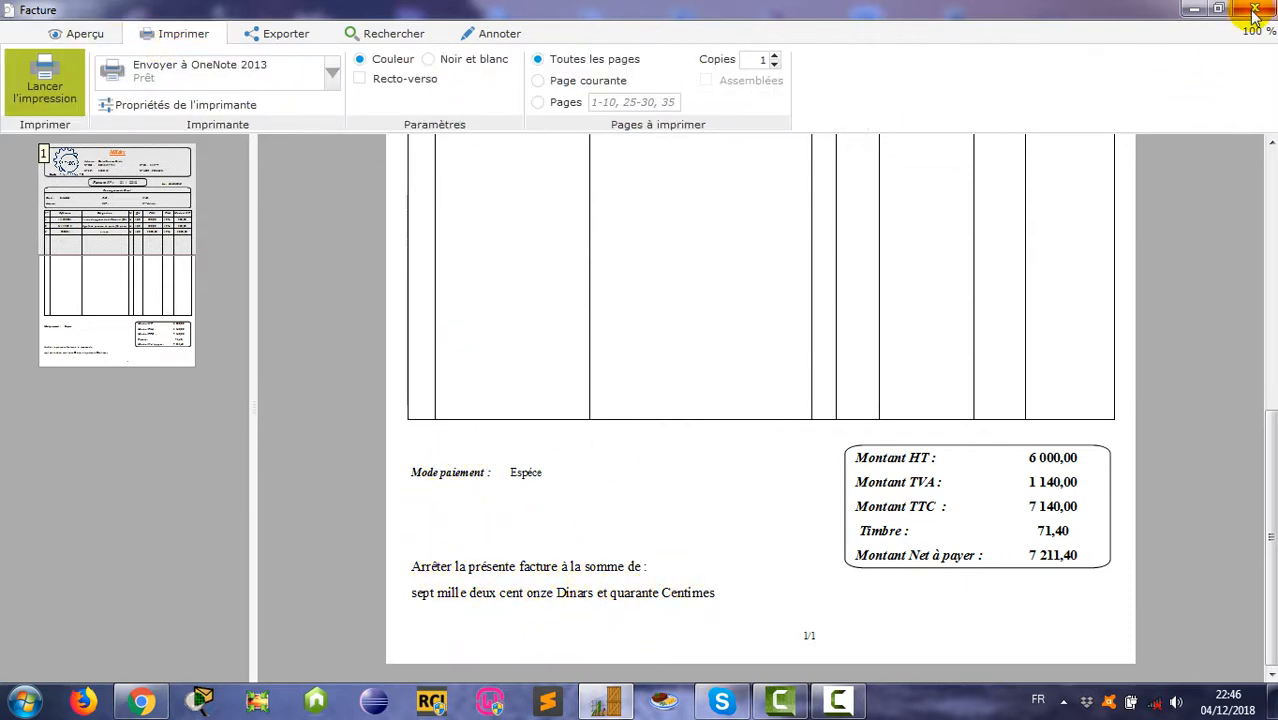
click(1253, 10)
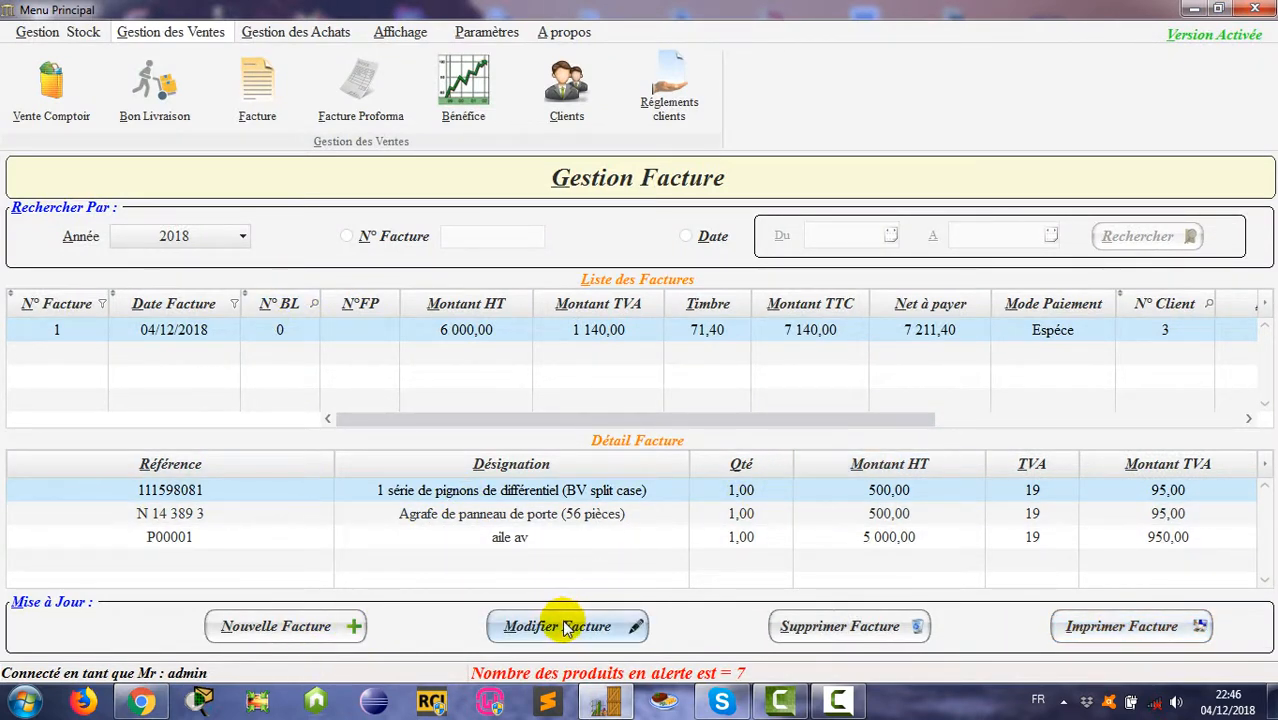
click(520, 626)
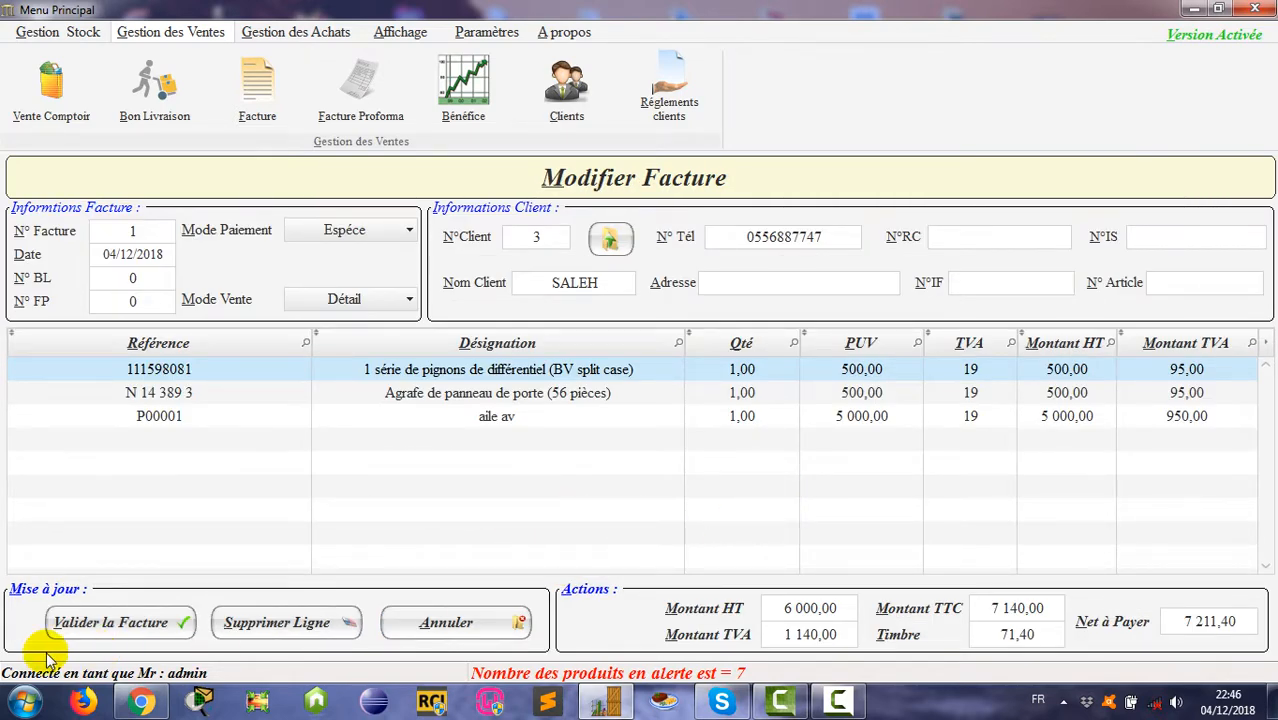
Step: Start a new proforma with N 14 389 1, Aile AR droite -/67 and Aile AV droite -/67
click(413, 630)
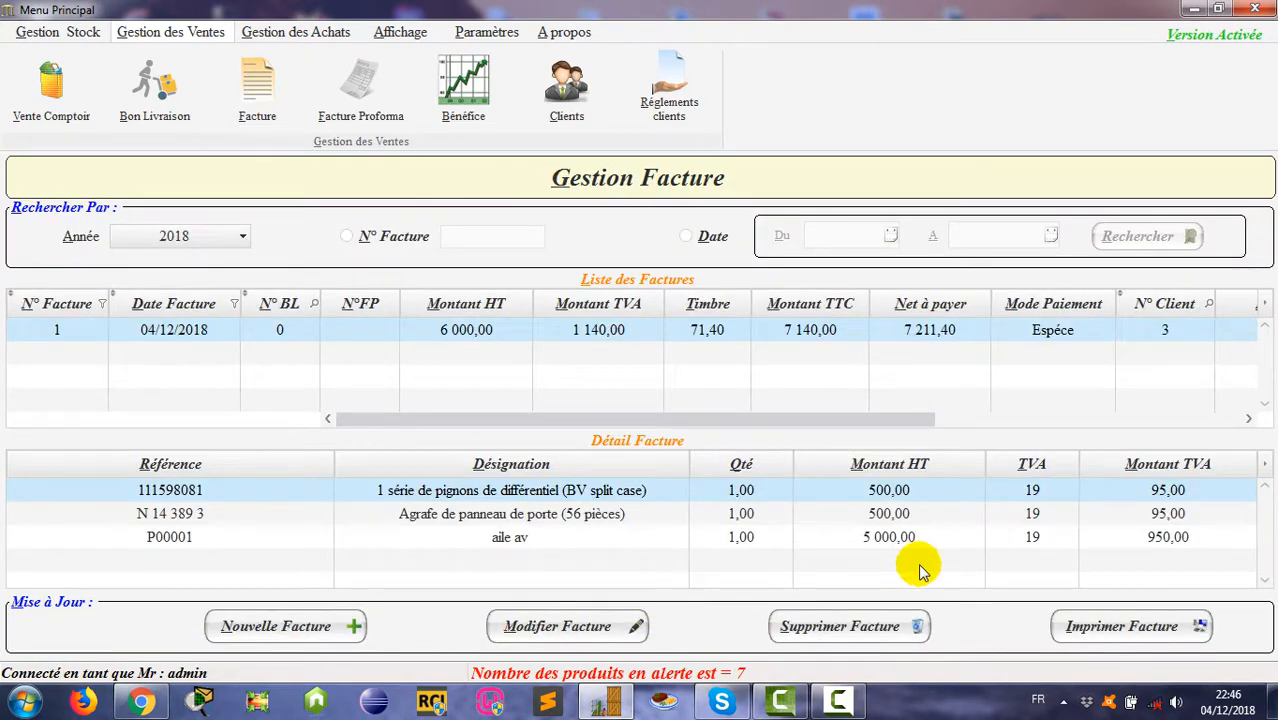
click(360, 95)
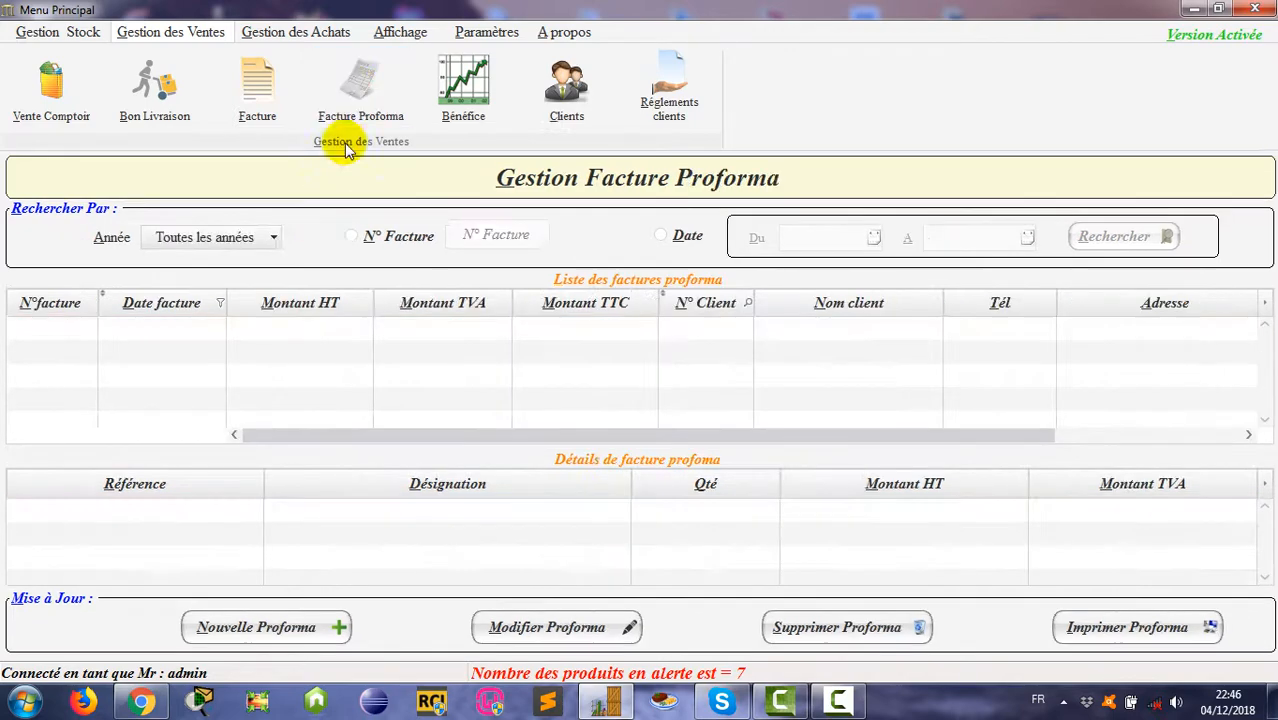
click(280, 628)
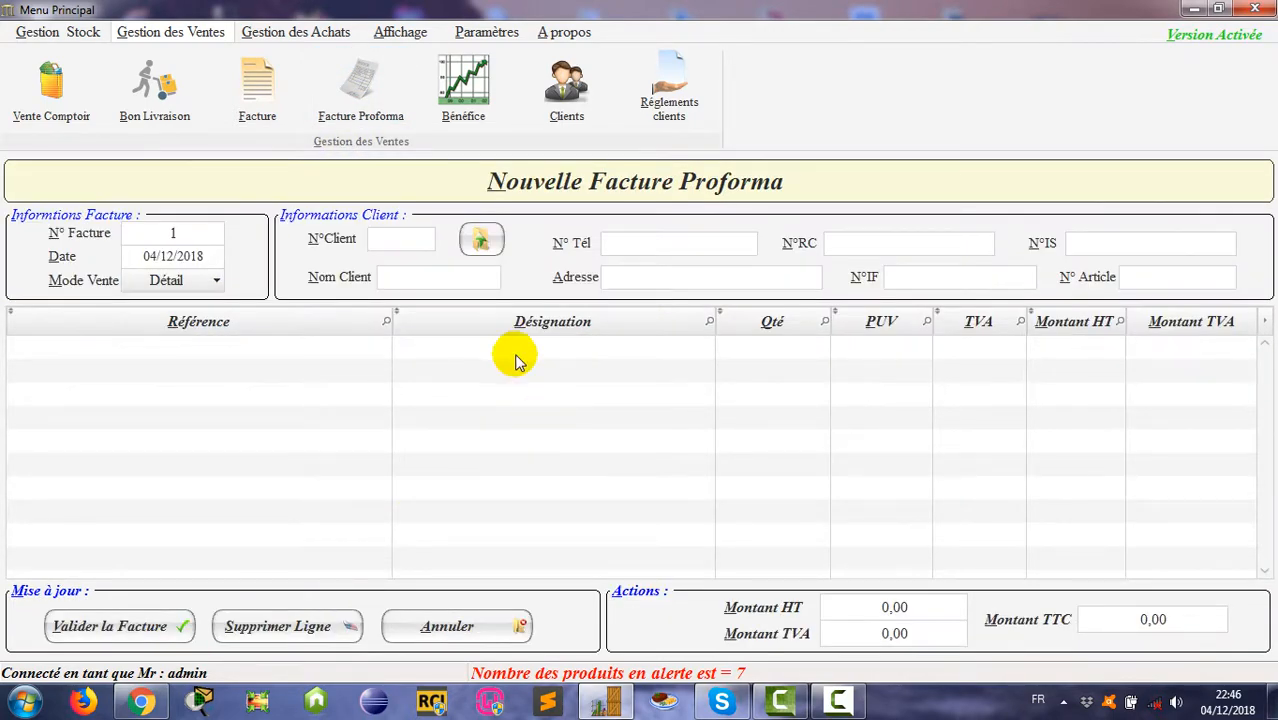
double_click(516, 356)
double_click(579, 350)
double_click(566, 437)
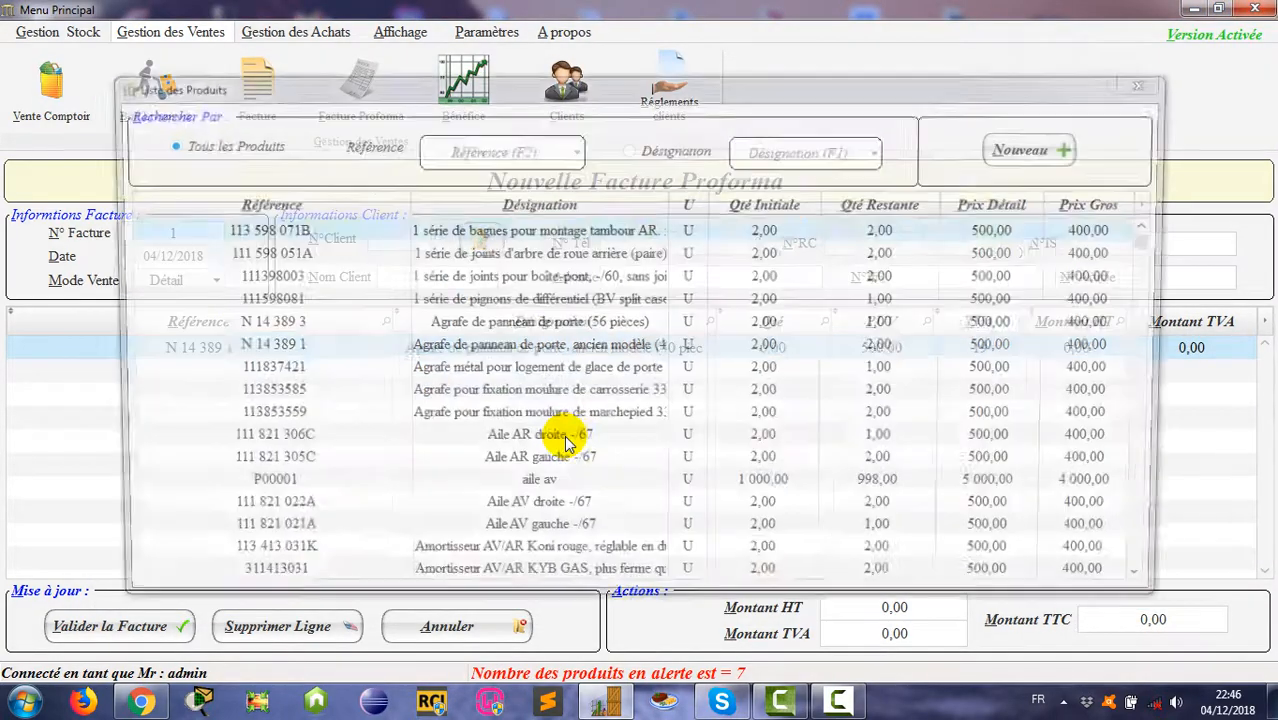
double_click(536, 440)
double_click(560, 487)
double_click(579, 516)
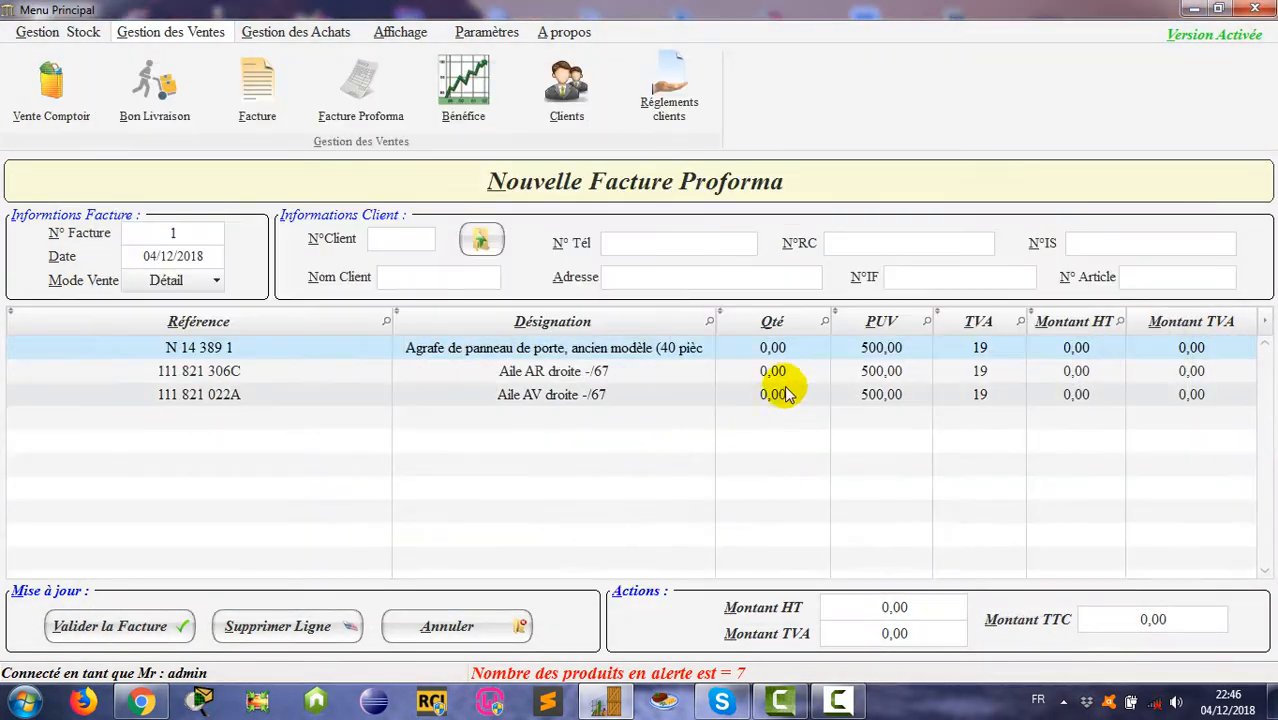
Step: Set each proforma line's quantity to 1 (1 785,00 TTC) and pick the client from the list
click(770, 348)
text(1)
click(776, 371)
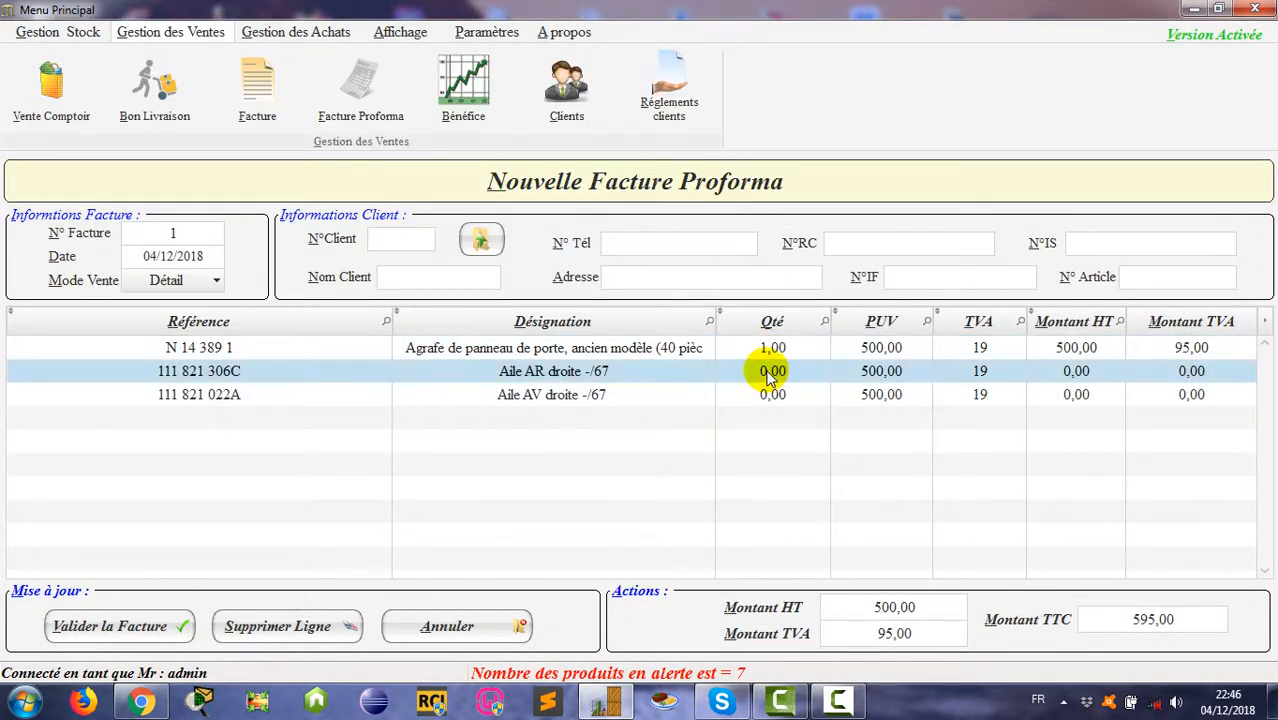
text(1)
click(770, 394)
text(1)
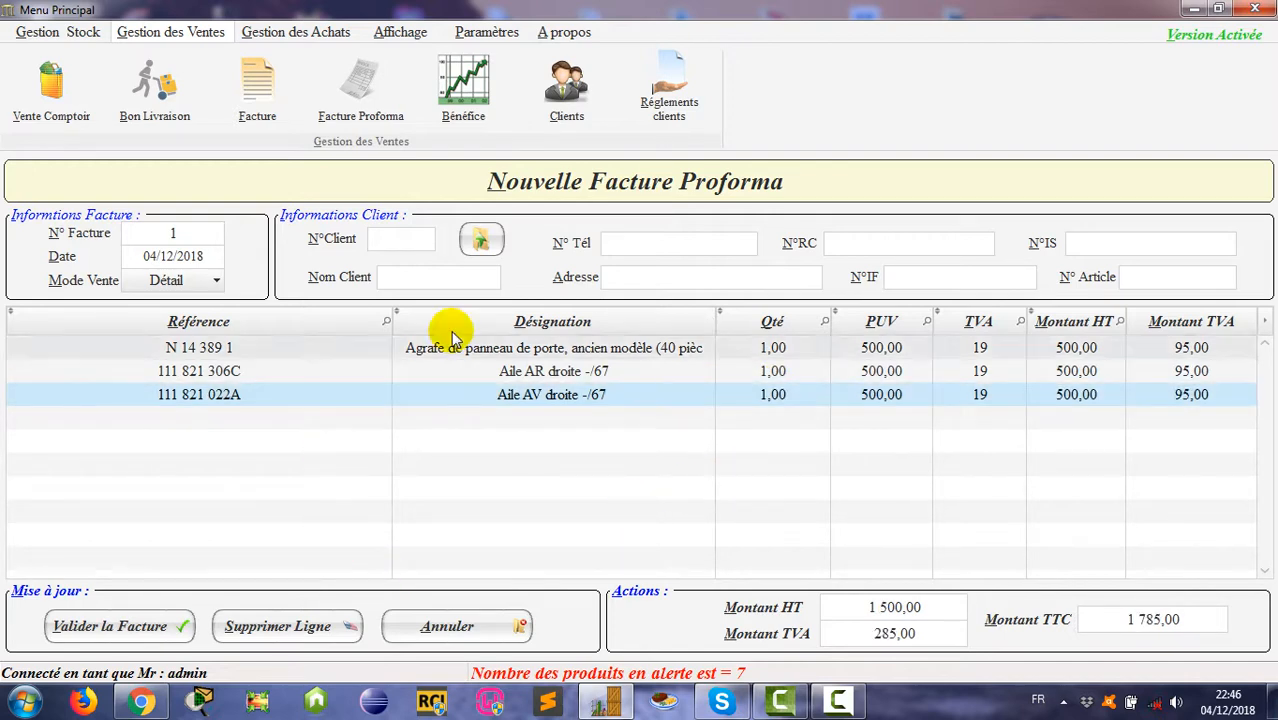
click(479, 239)
click(399, 288)
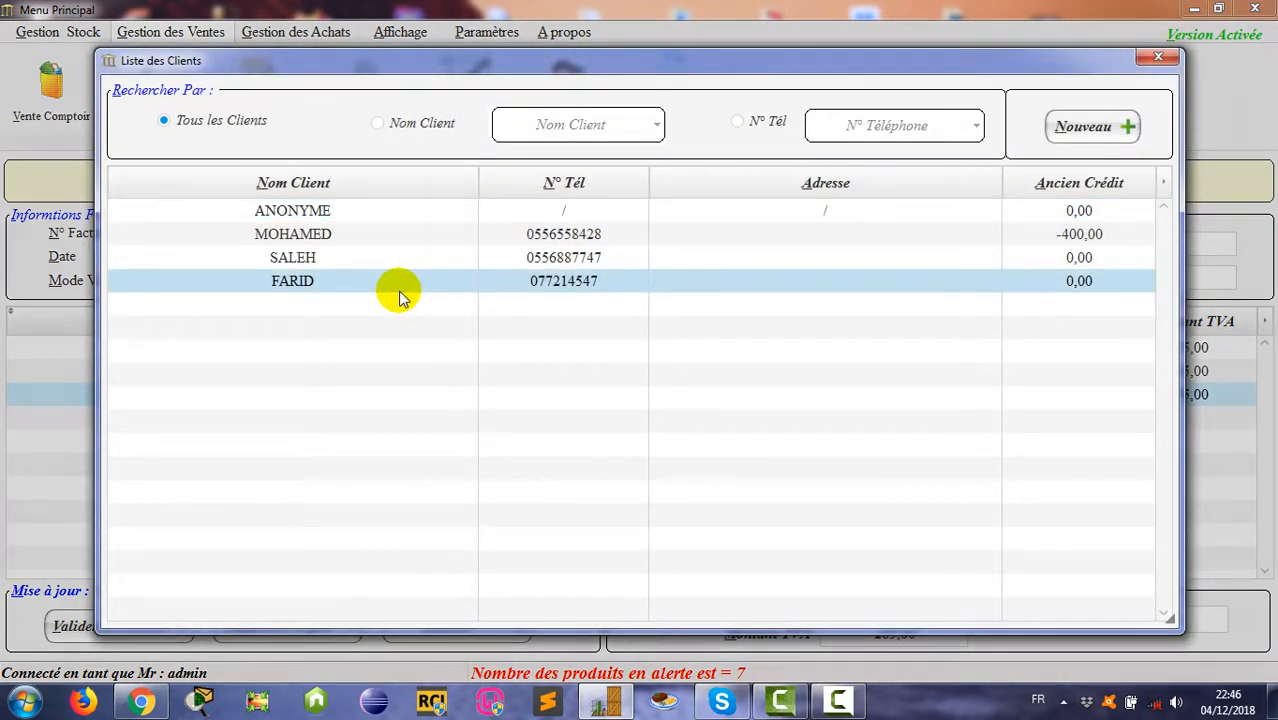
Step: Assign FARID as the proforma's client, save proforma 1, and open its print preview
double_click(399, 288)
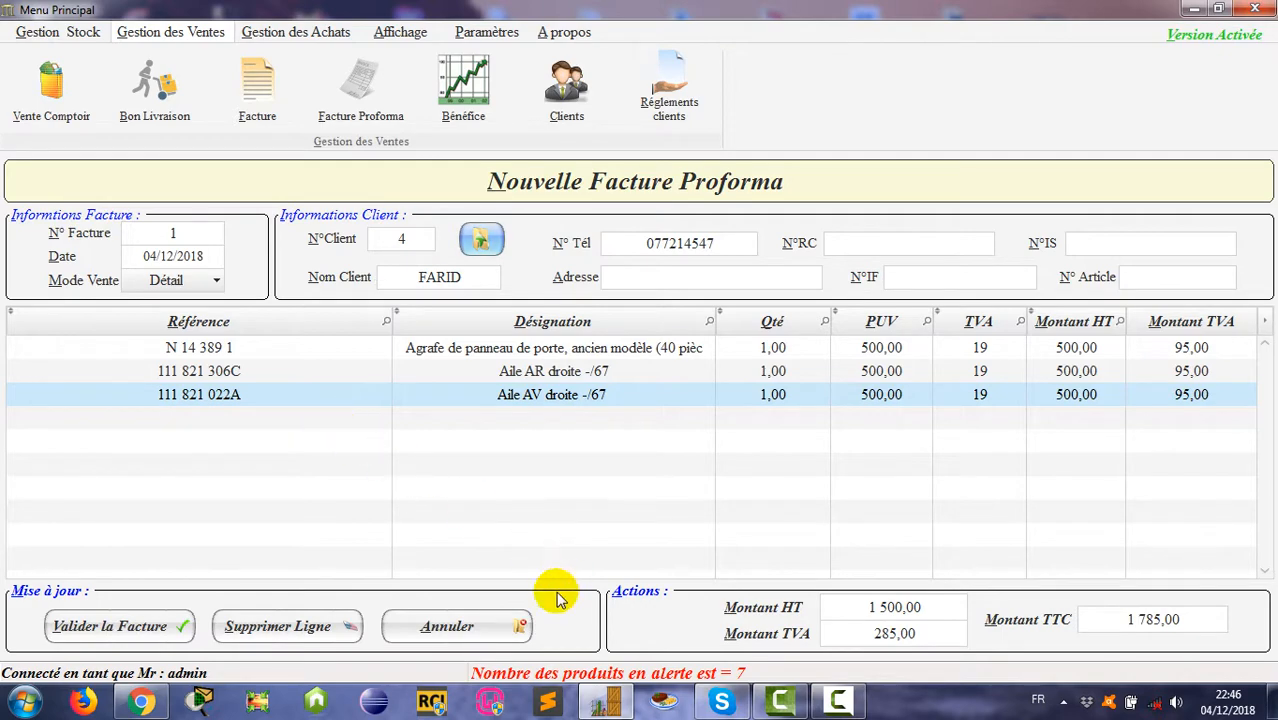
click(160, 630)
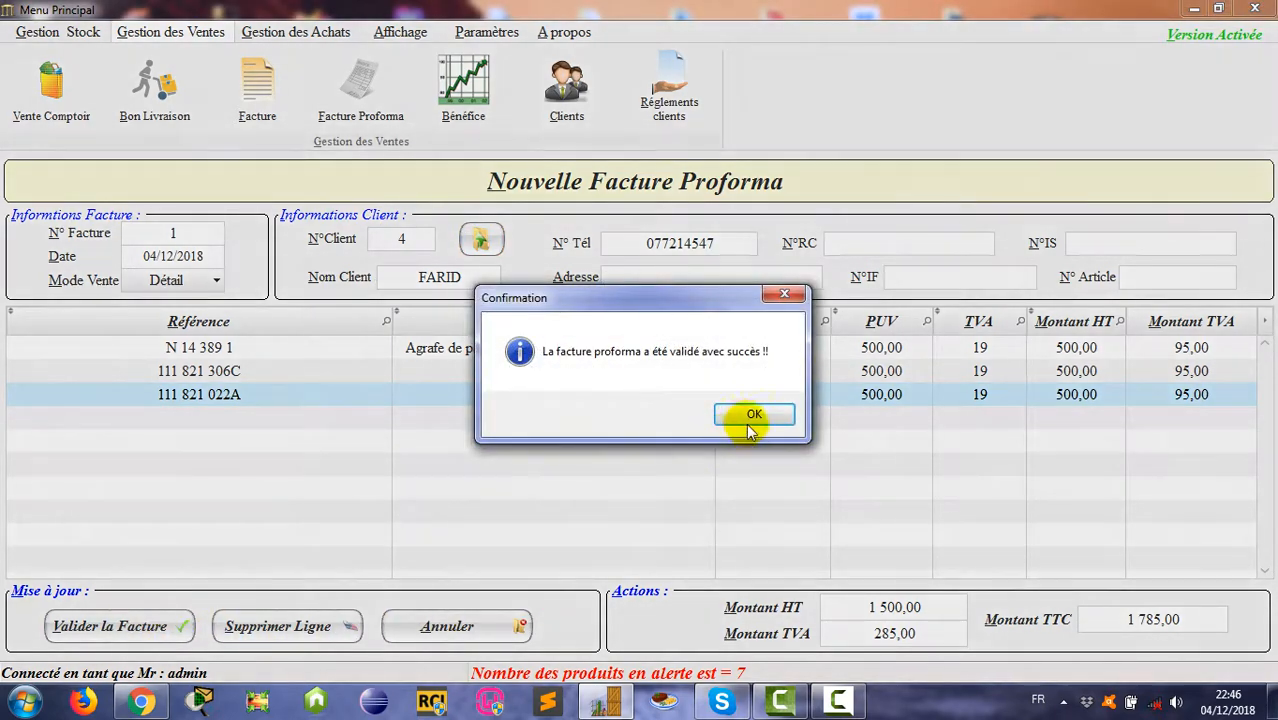
click(747, 414)
click(1078, 632)
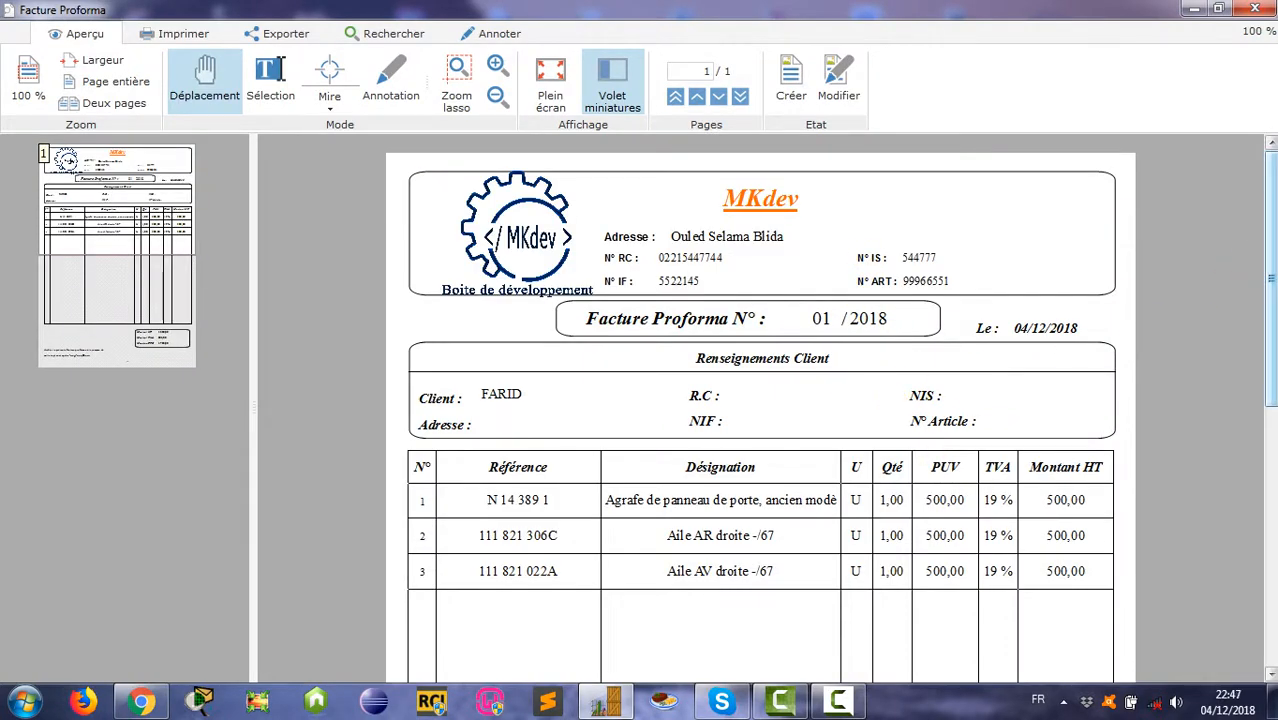
Step: Close the proforma preview and show the profit report totalling 6 500,00 for 04/12/2018
drag(1270, 261, 1257, 188)
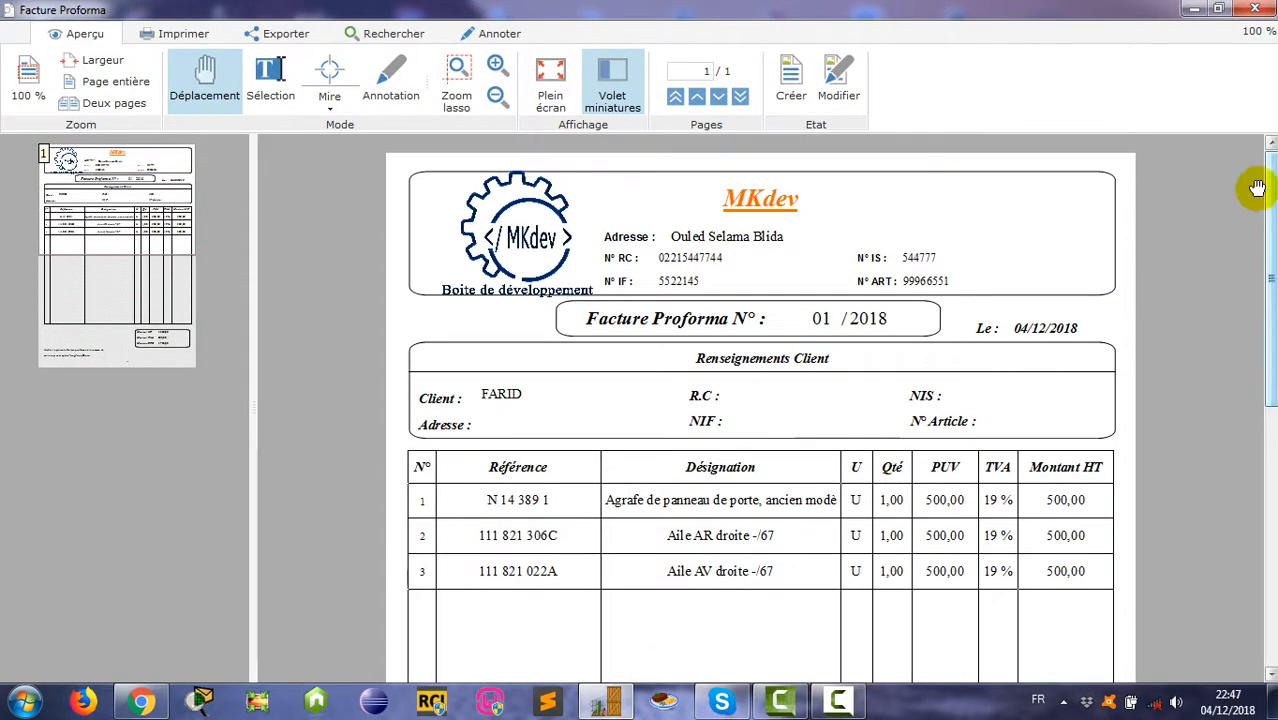
click(1264, 11)
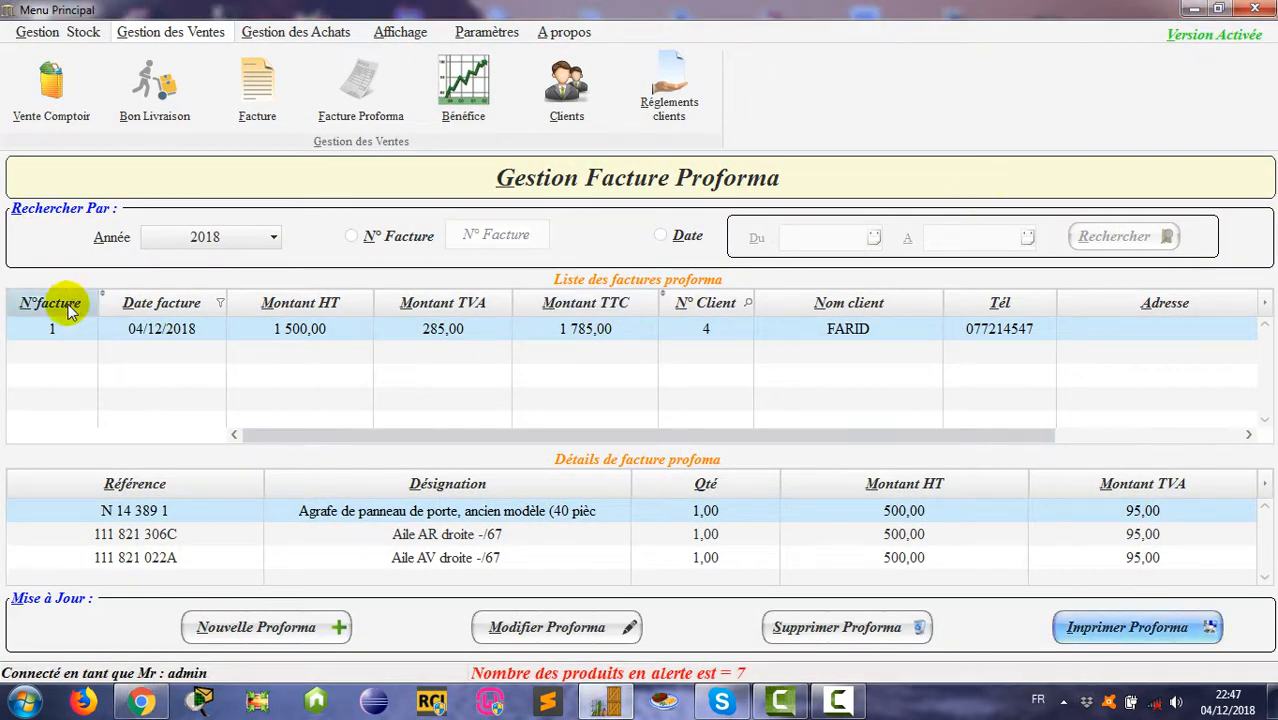
click(465, 88)
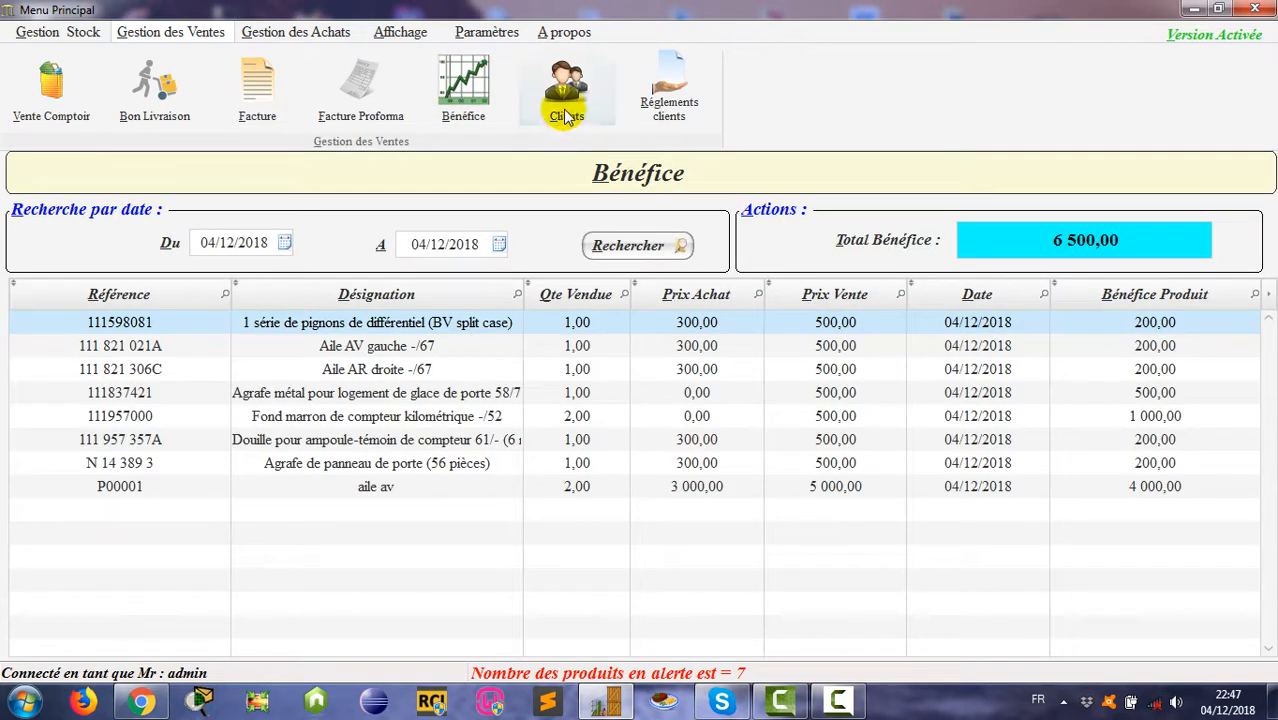
Step: Browse the FARID, MOHAMED, SALEH and ANONYME client records, then start a new client form
click(566, 88)
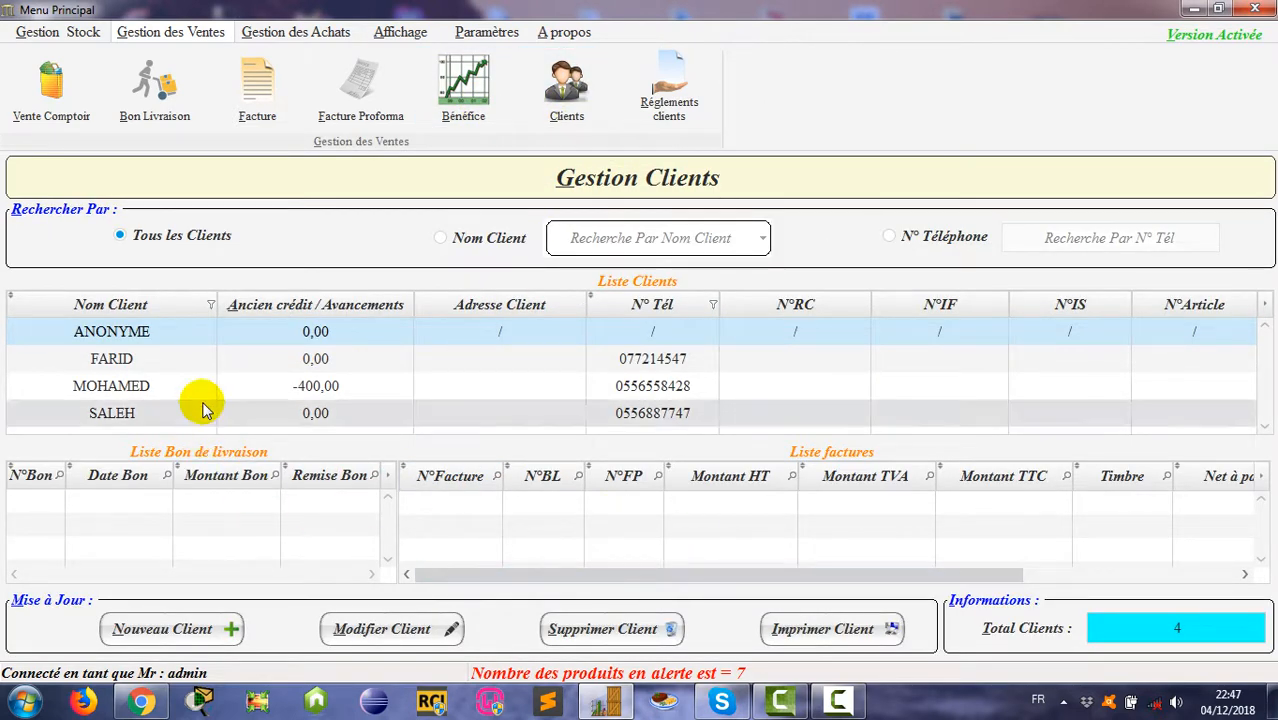
click(203, 362)
click(172, 388)
click(172, 413)
click(165, 385)
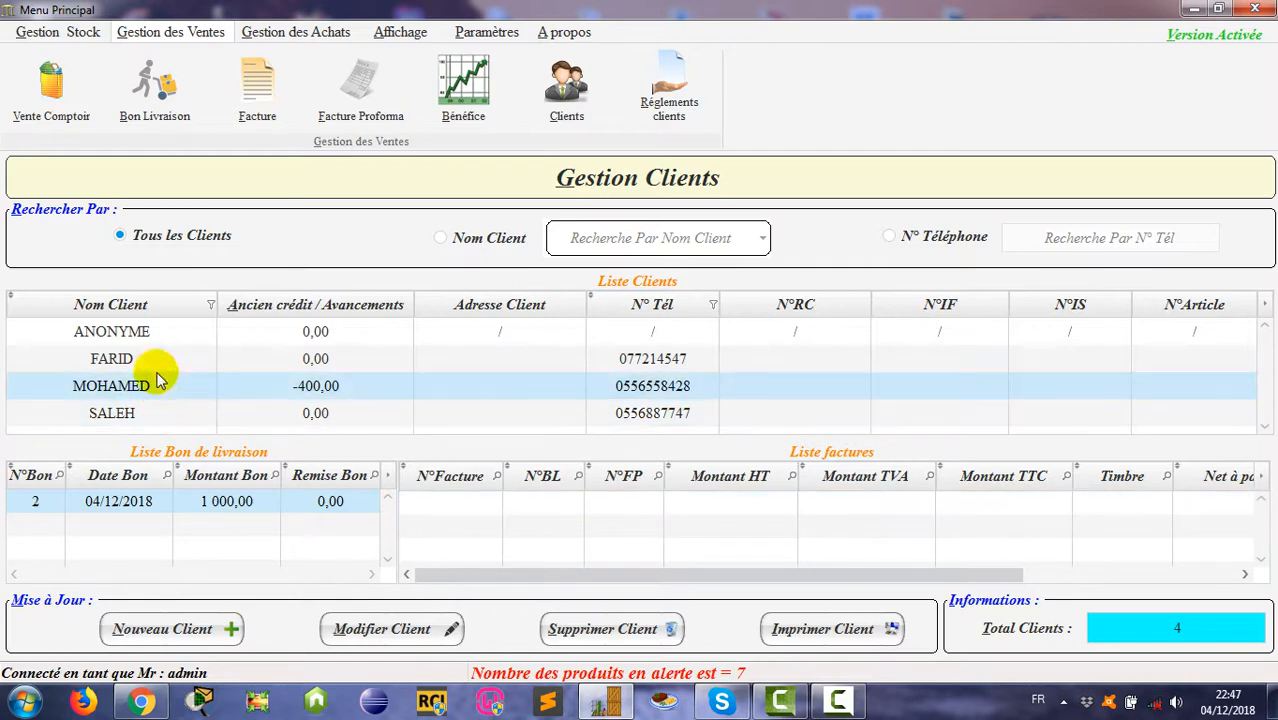
click(150, 358)
click(147, 334)
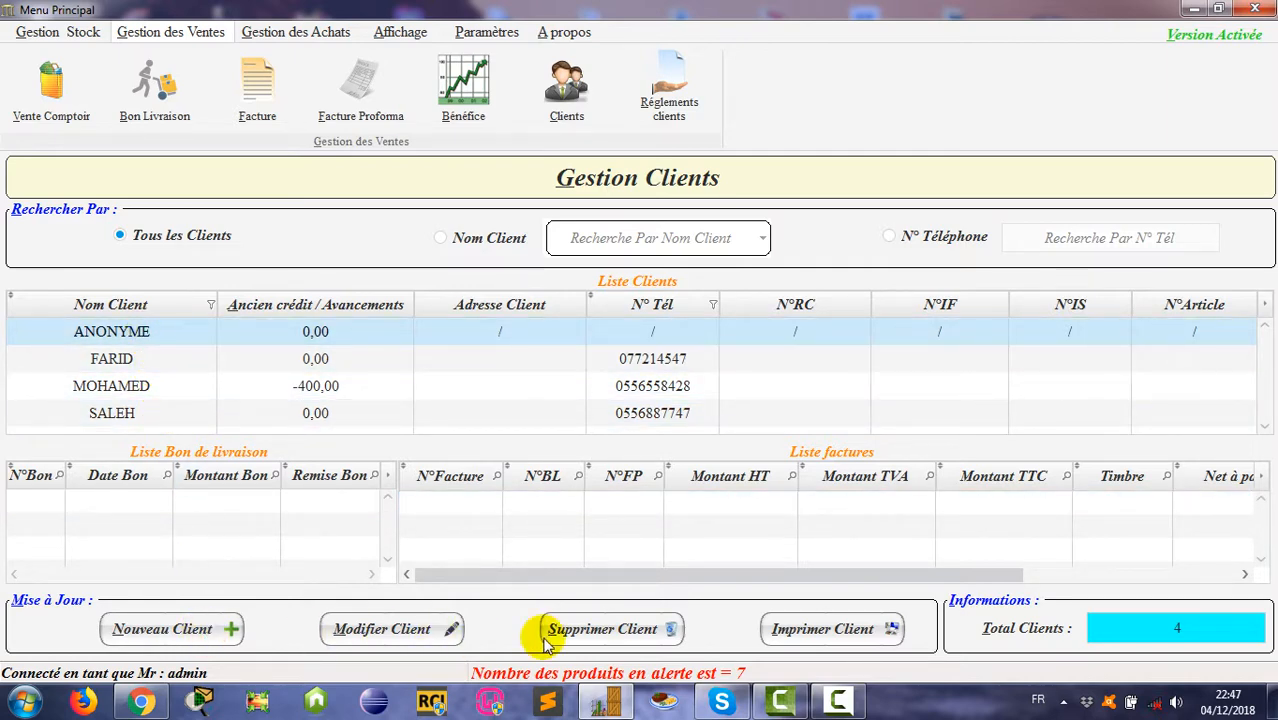
click(160, 629)
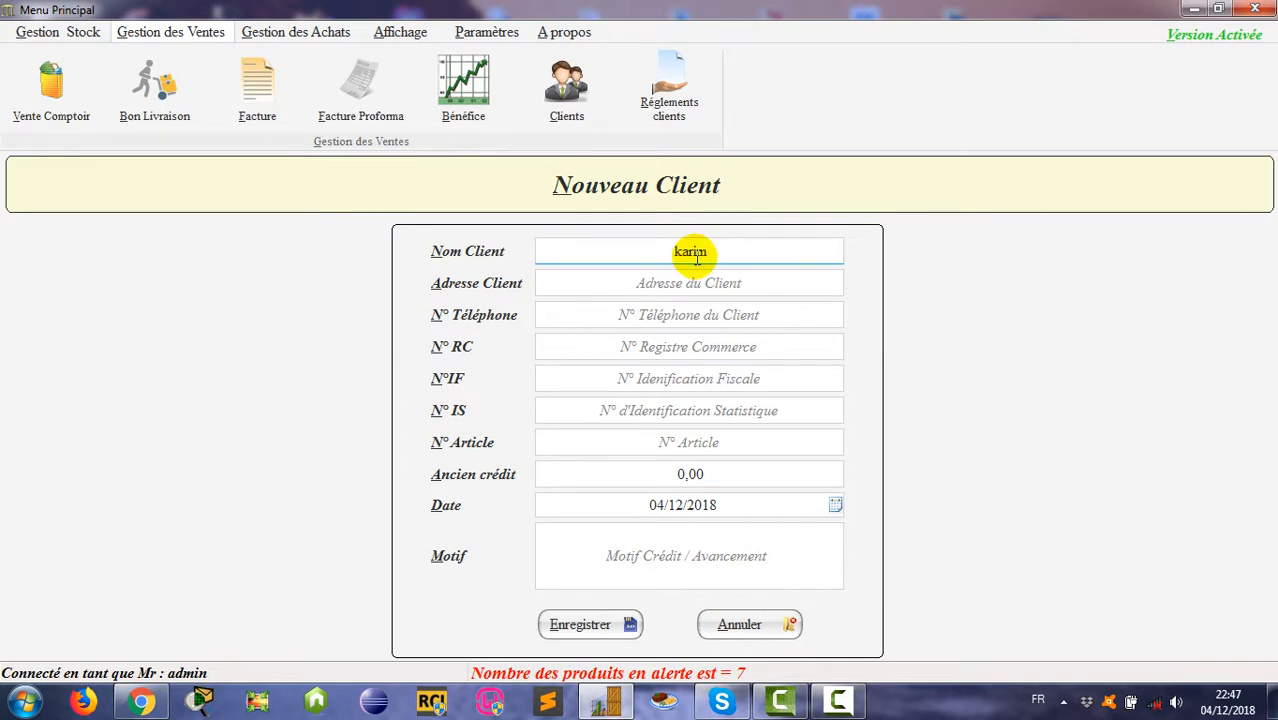
Step: Fill in the client's address, phone number and register fields, and enter 300000 as old credit
click(699, 280)
click(707, 312)
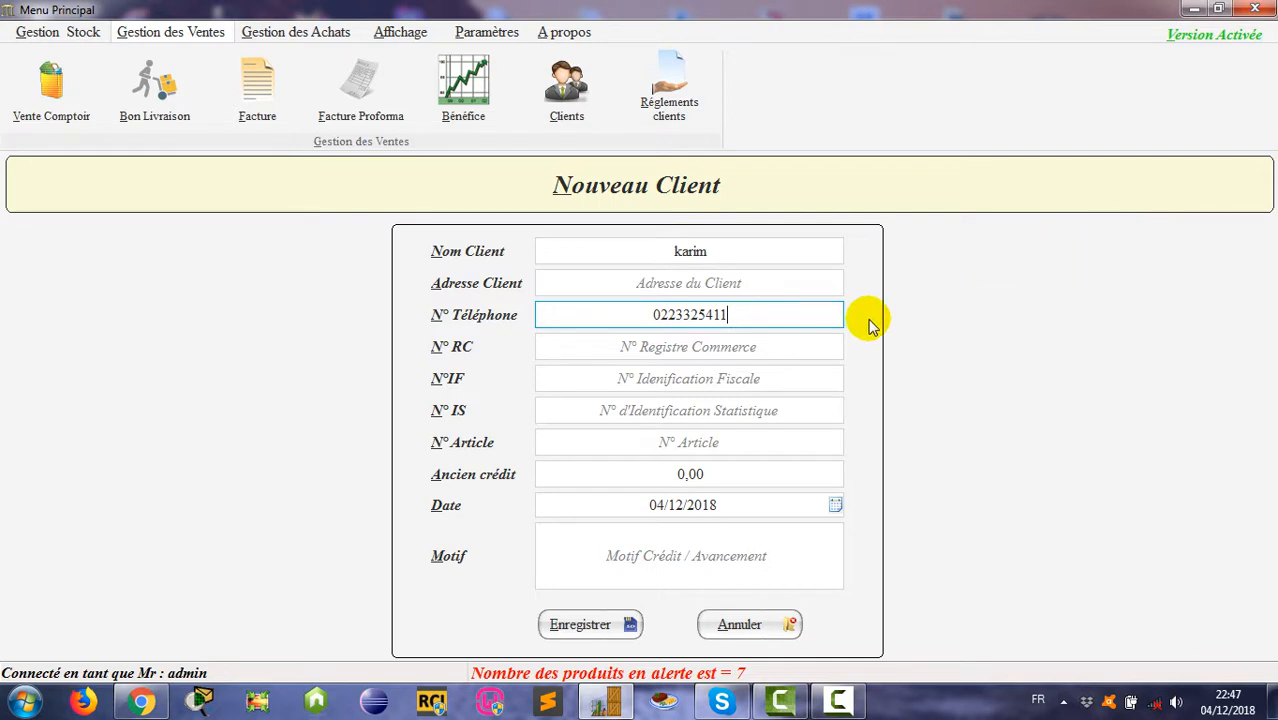
click(720, 346)
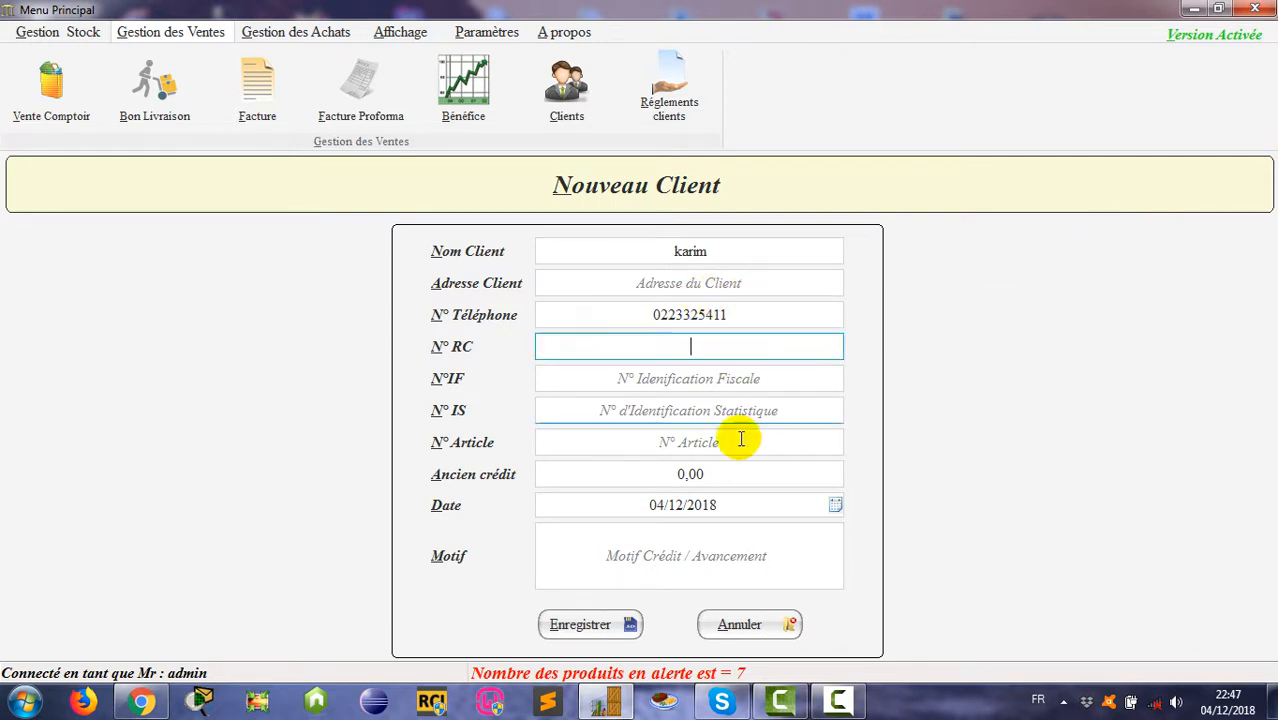
click(720, 474)
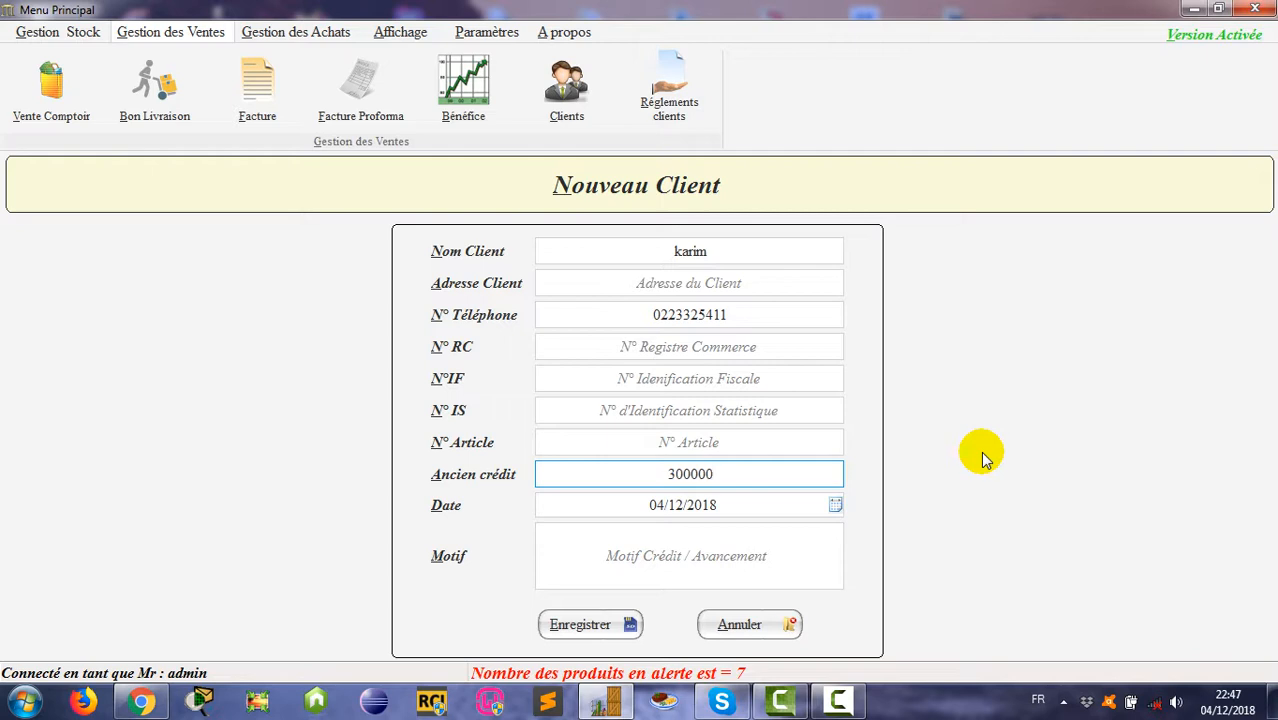
Step: Set the old credit date to 04/05/2017 in the calendar
click(836, 506)
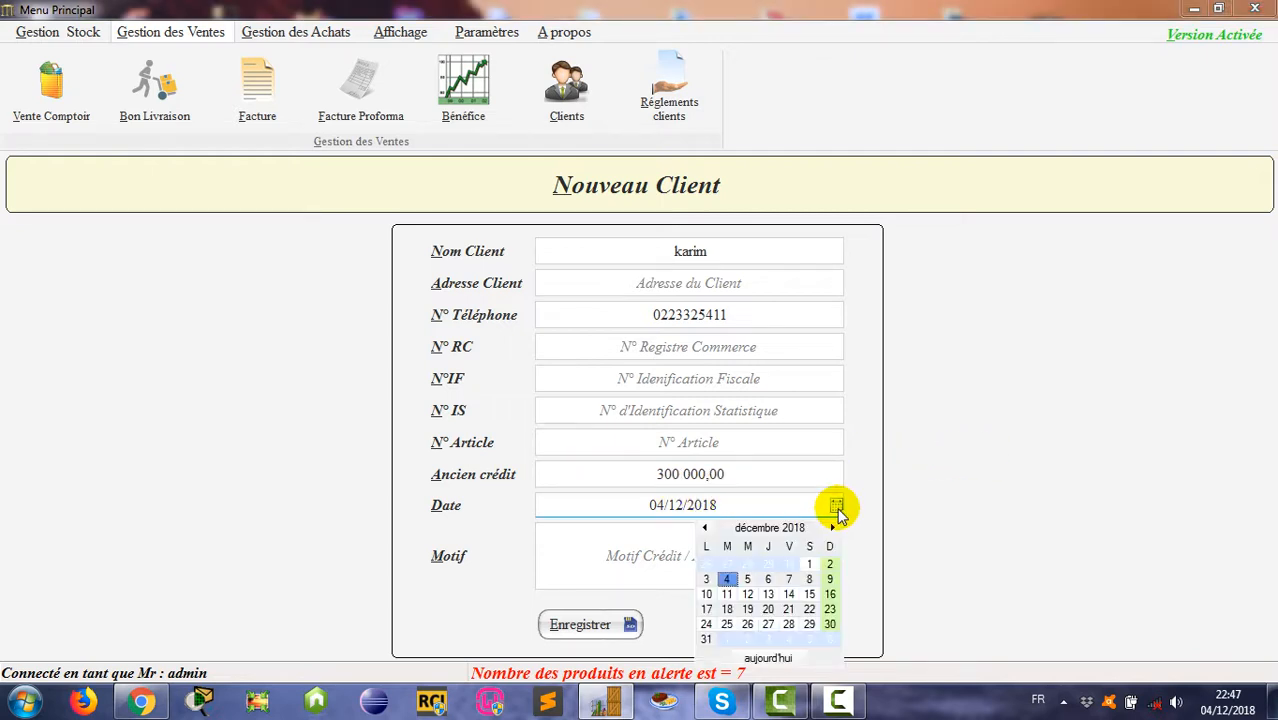
click(755, 530)
click(706, 528)
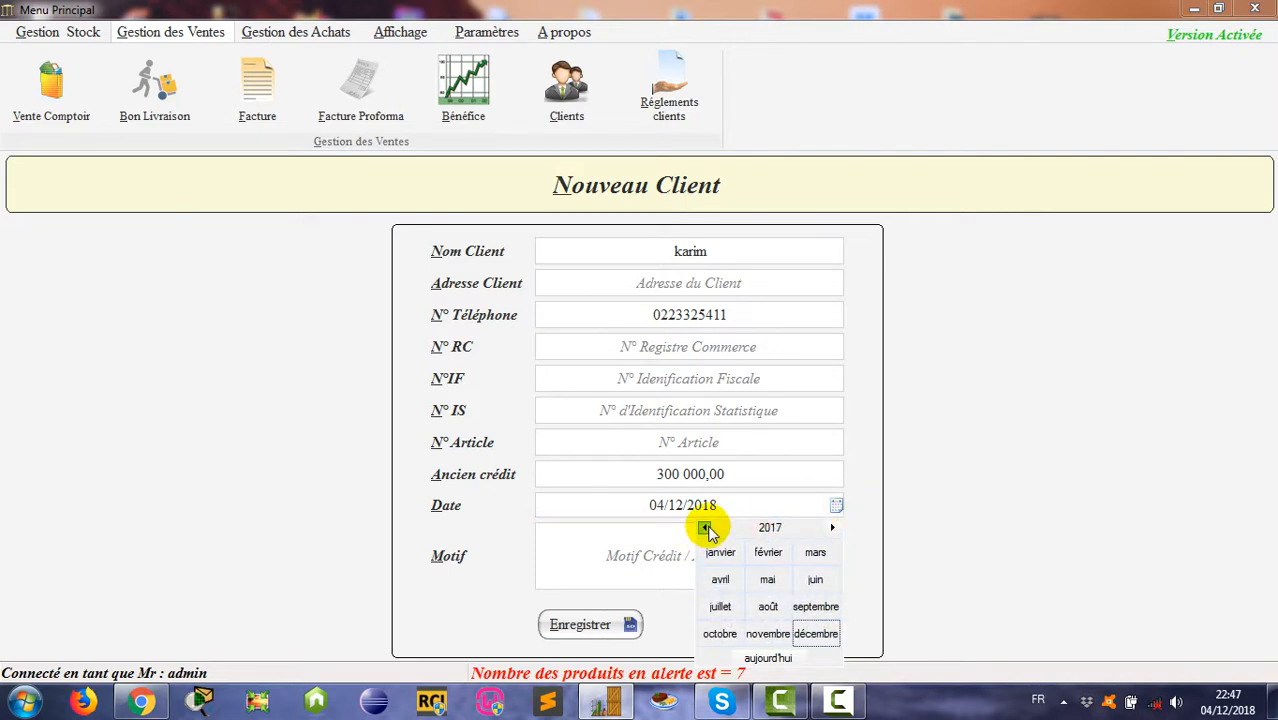
click(768, 581)
click(768, 580)
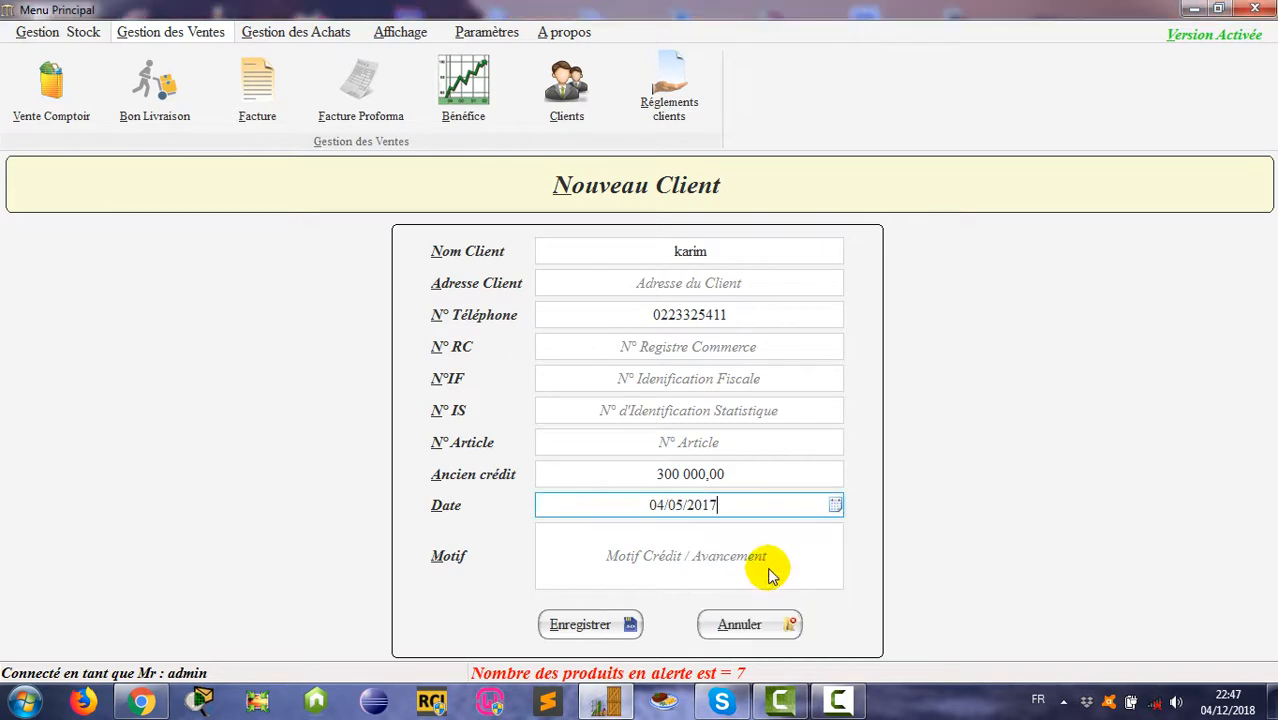
Step: Enter the reason 'achat d'une voiture' and save client karim
click(676, 549)
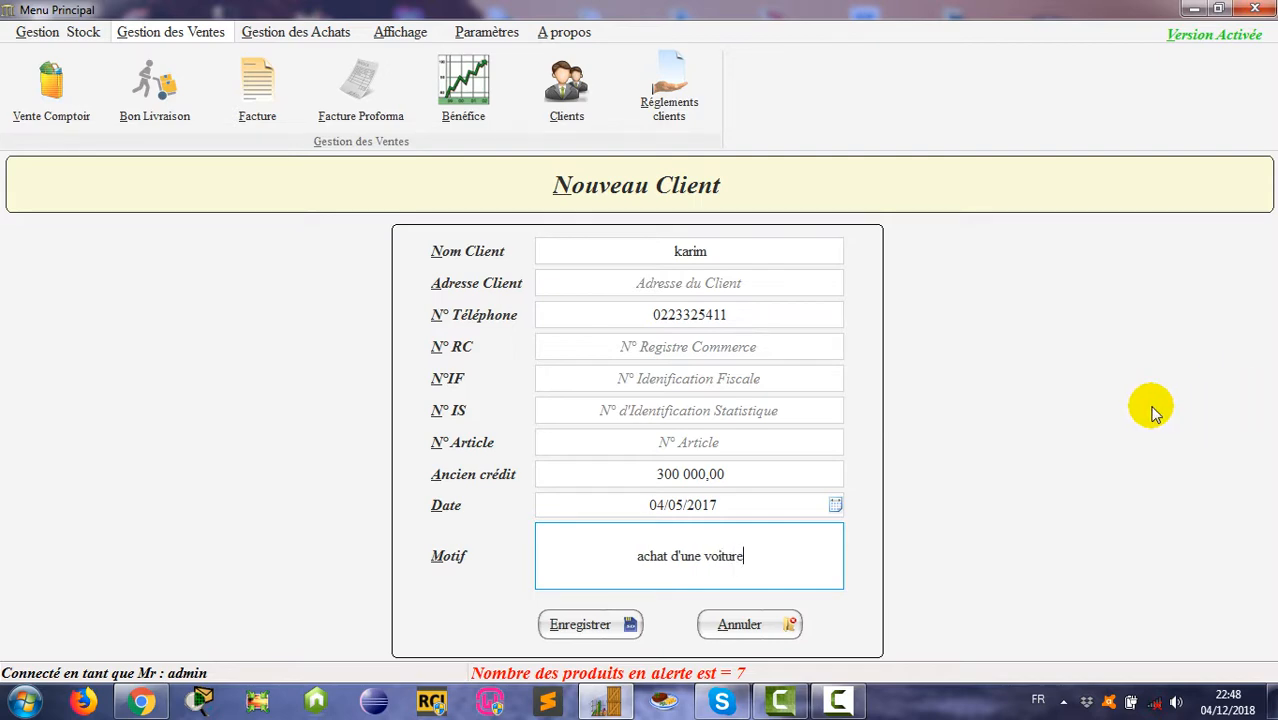
click(601, 628)
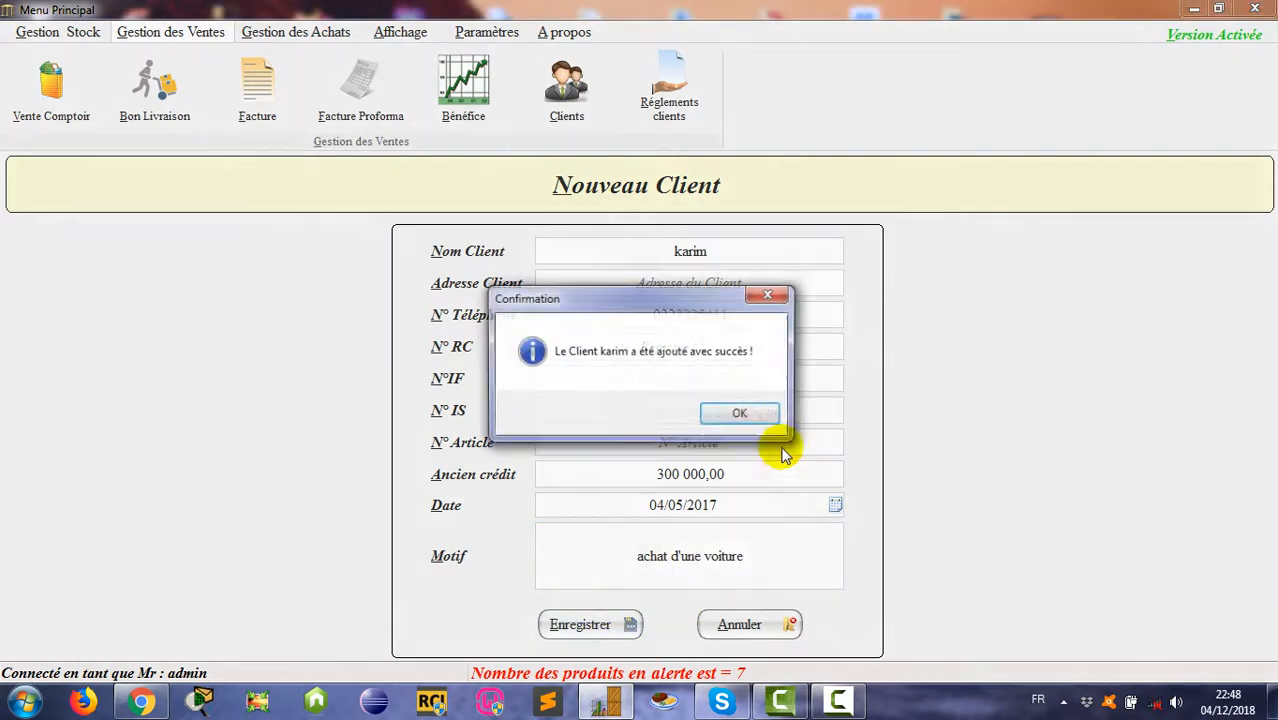
click(745, 413)
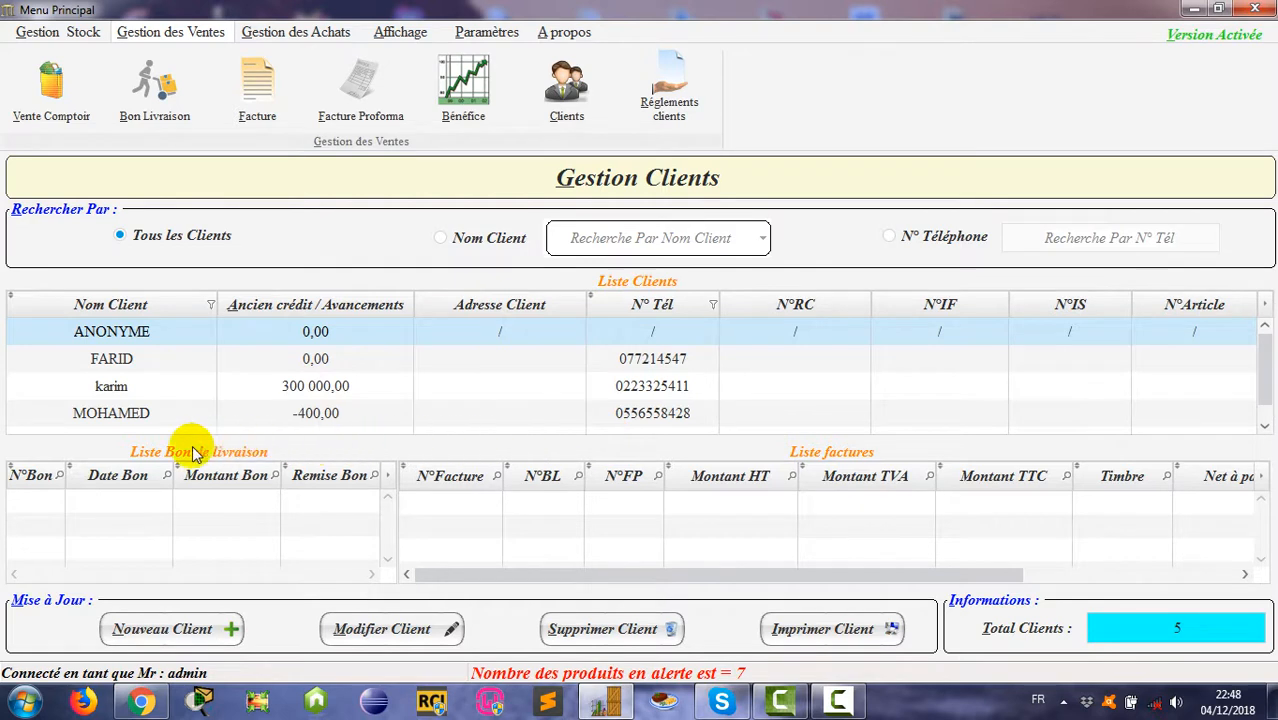
click(258, 393)
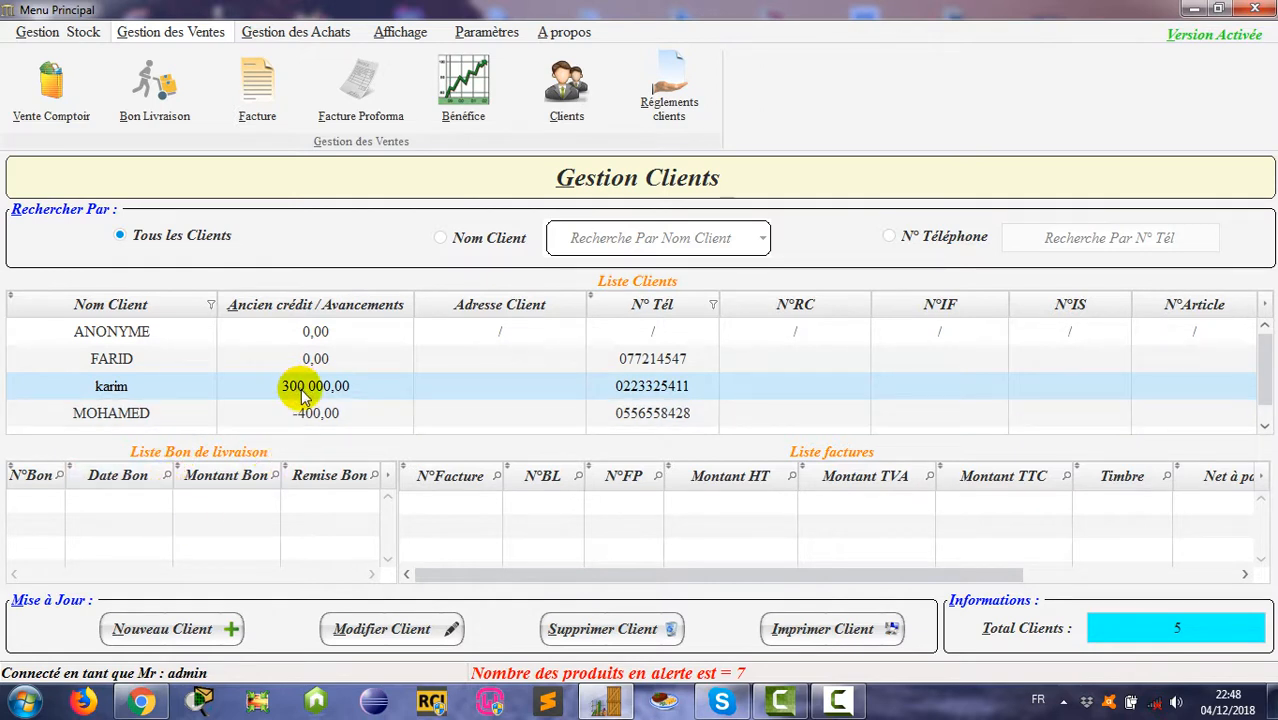
click(228, 626)
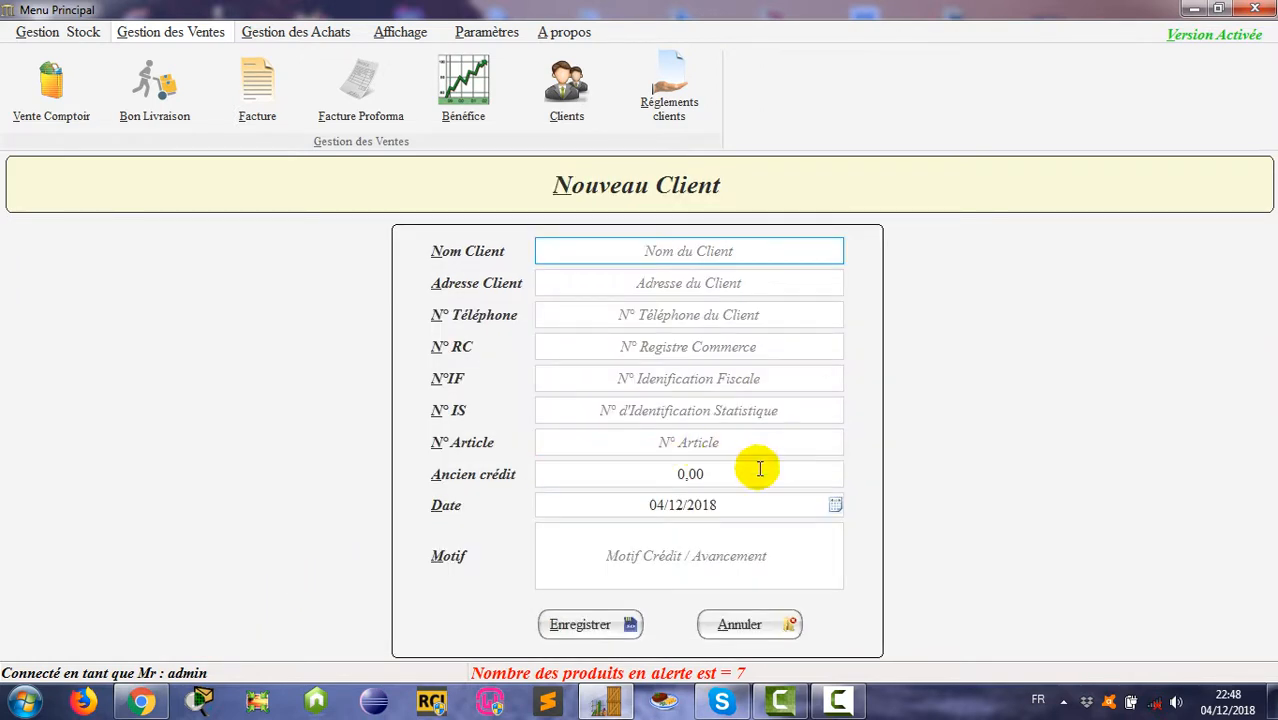
click(690, 474)
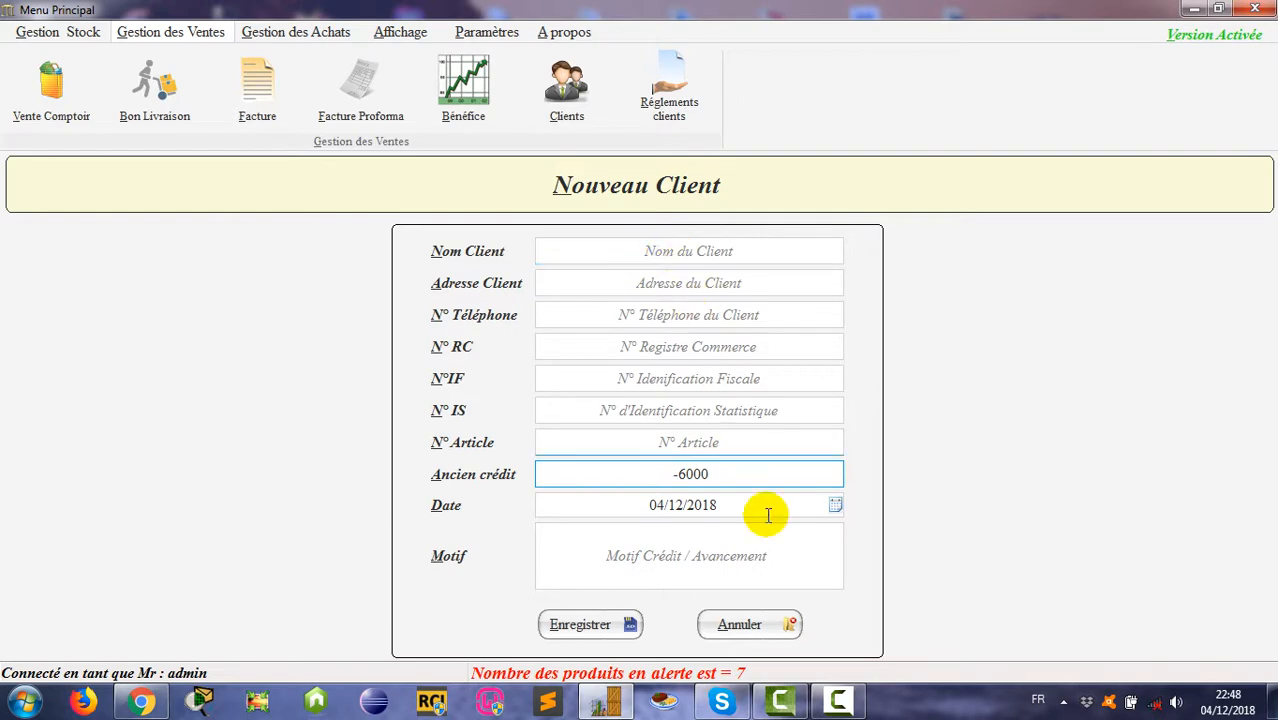
click(785, 626)
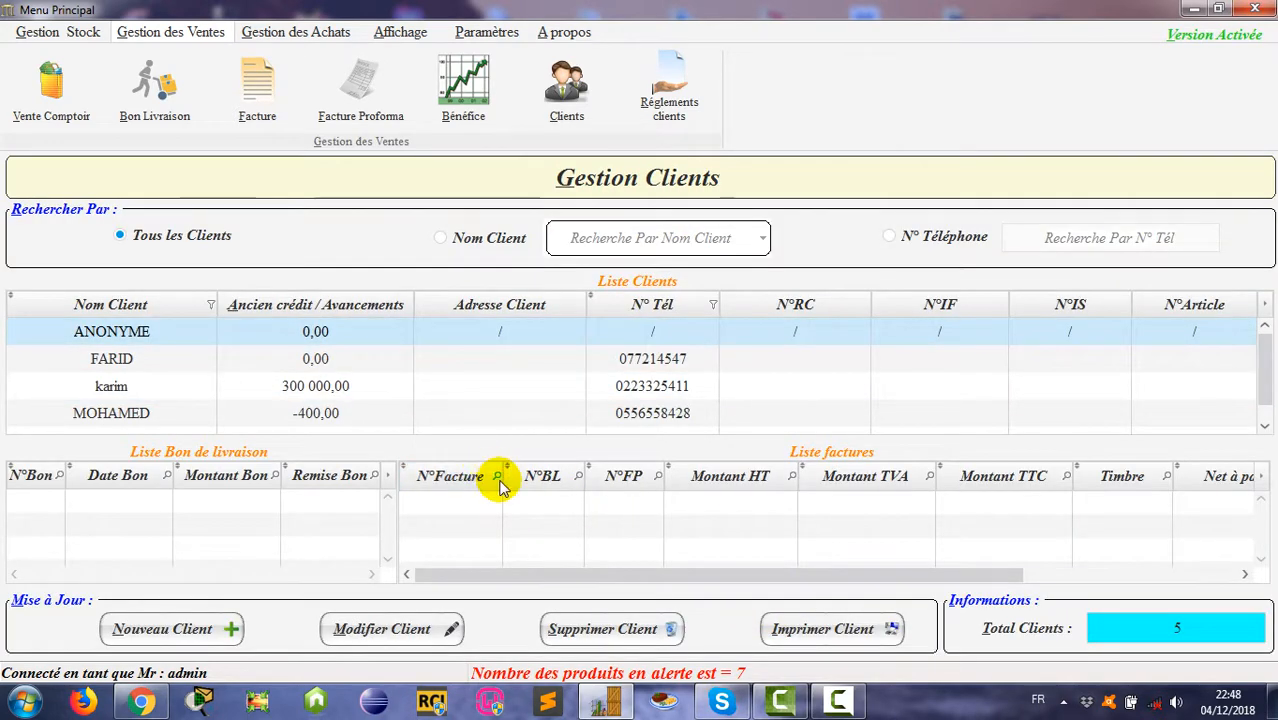
click(335, 390)
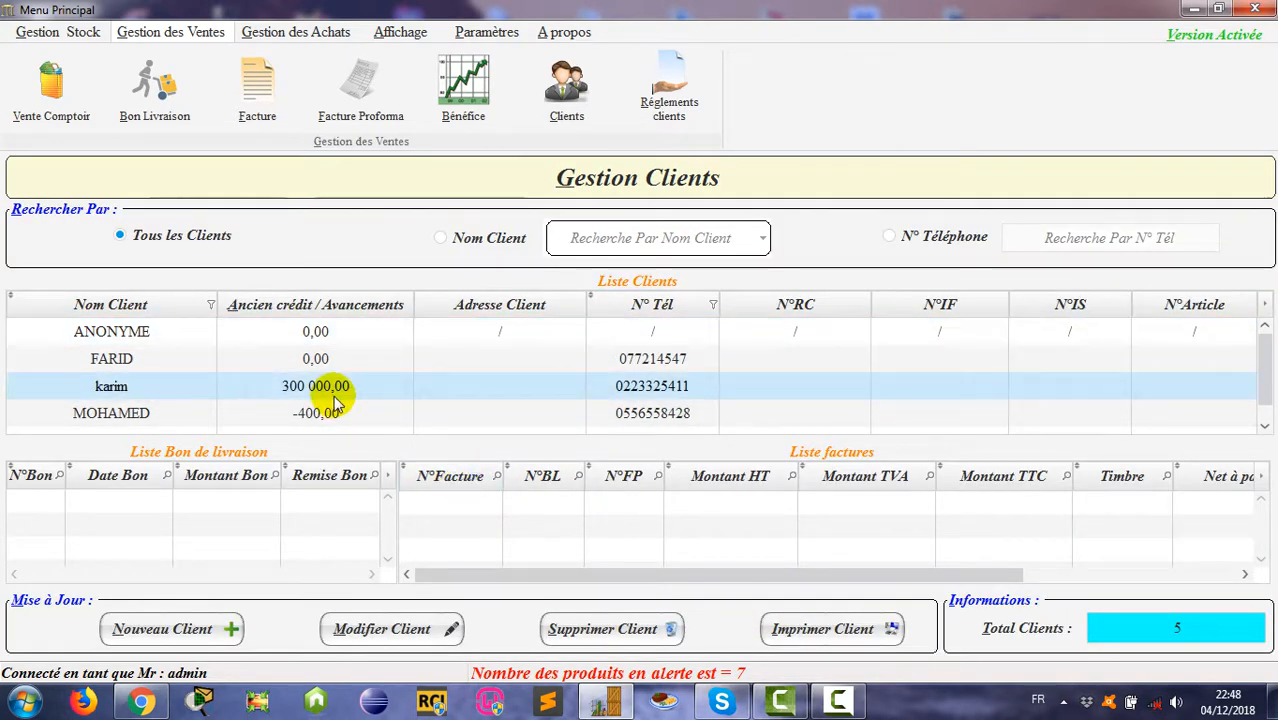
click(410, 628)
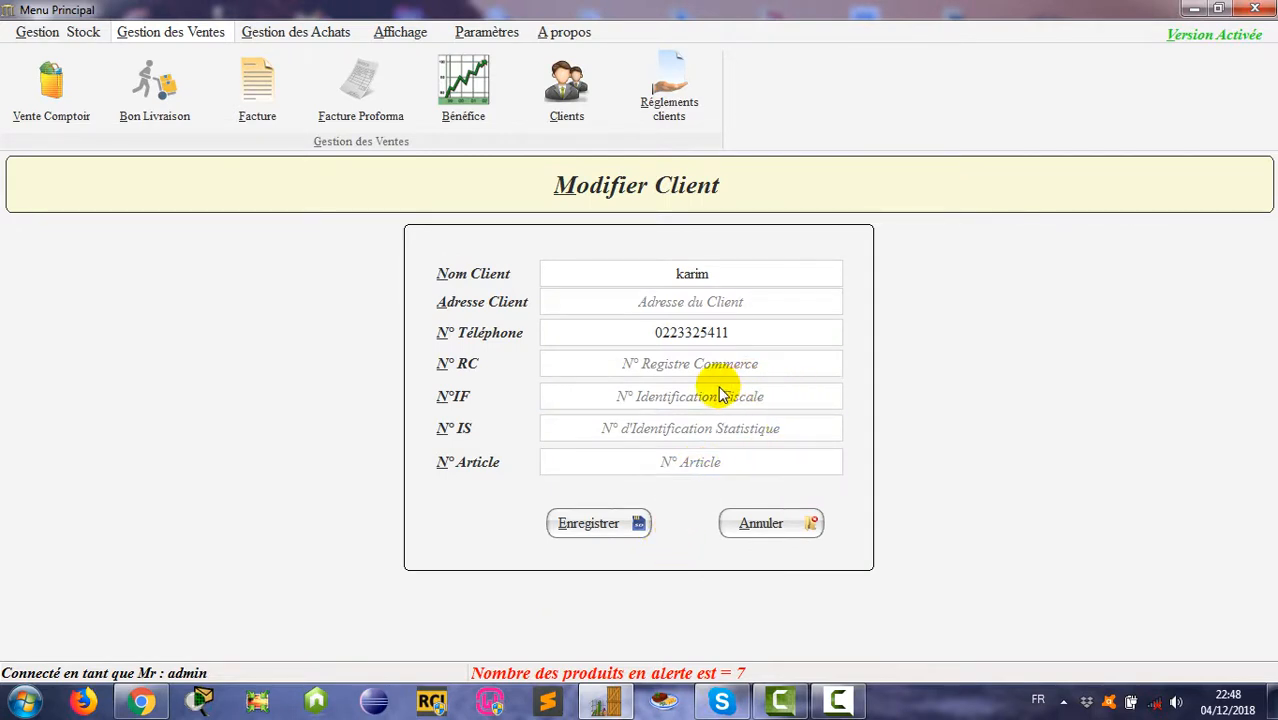
click(765, 523)
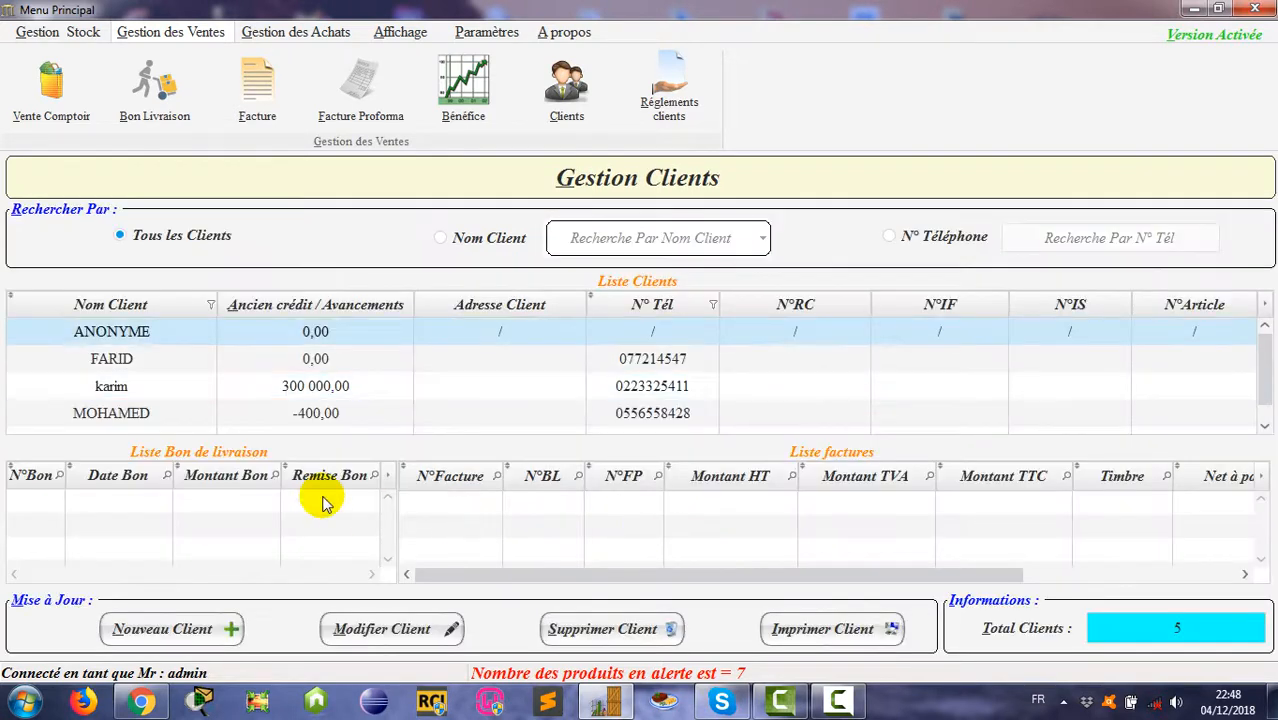
click(255, 390)
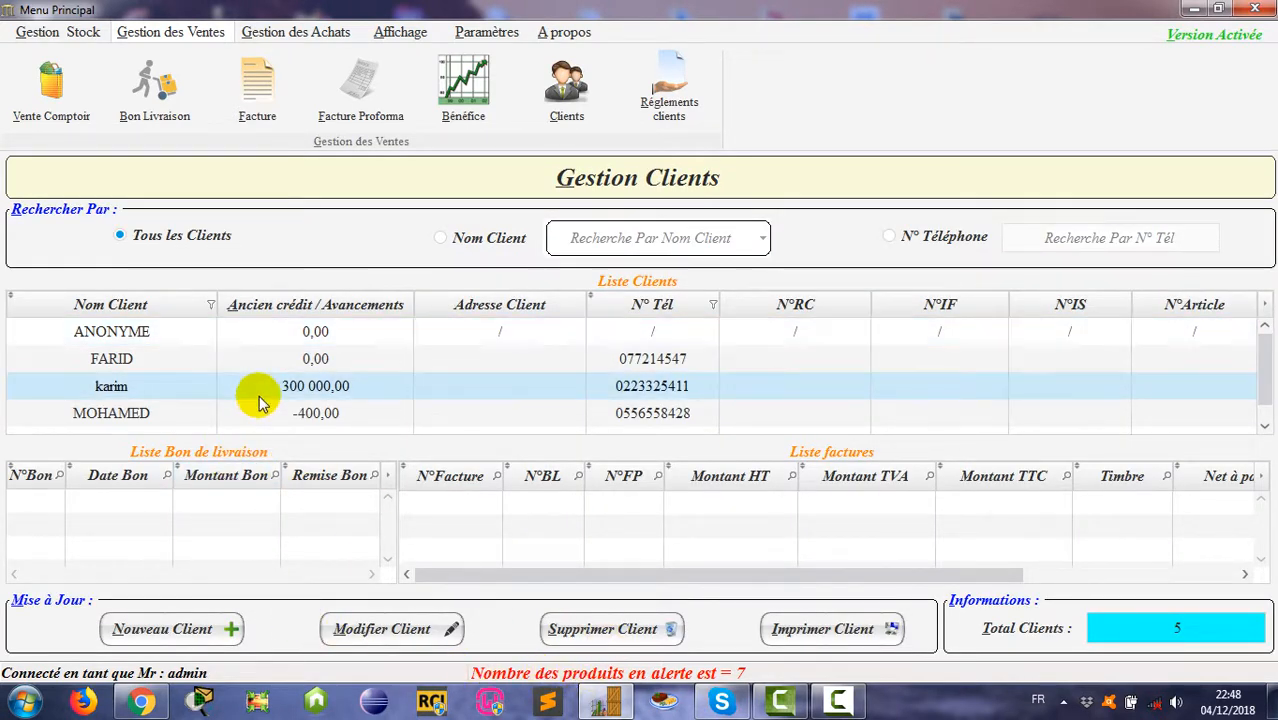
click(245, 360)
click(262, 413)
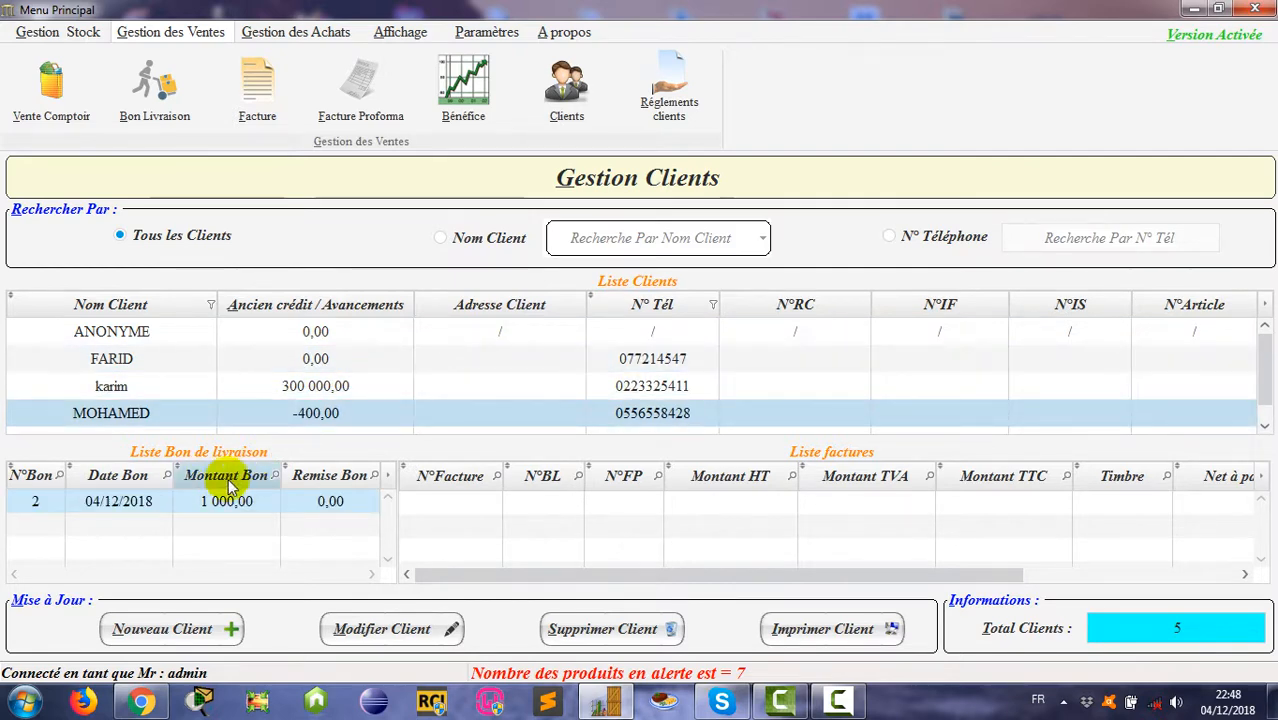
click(845, 638)
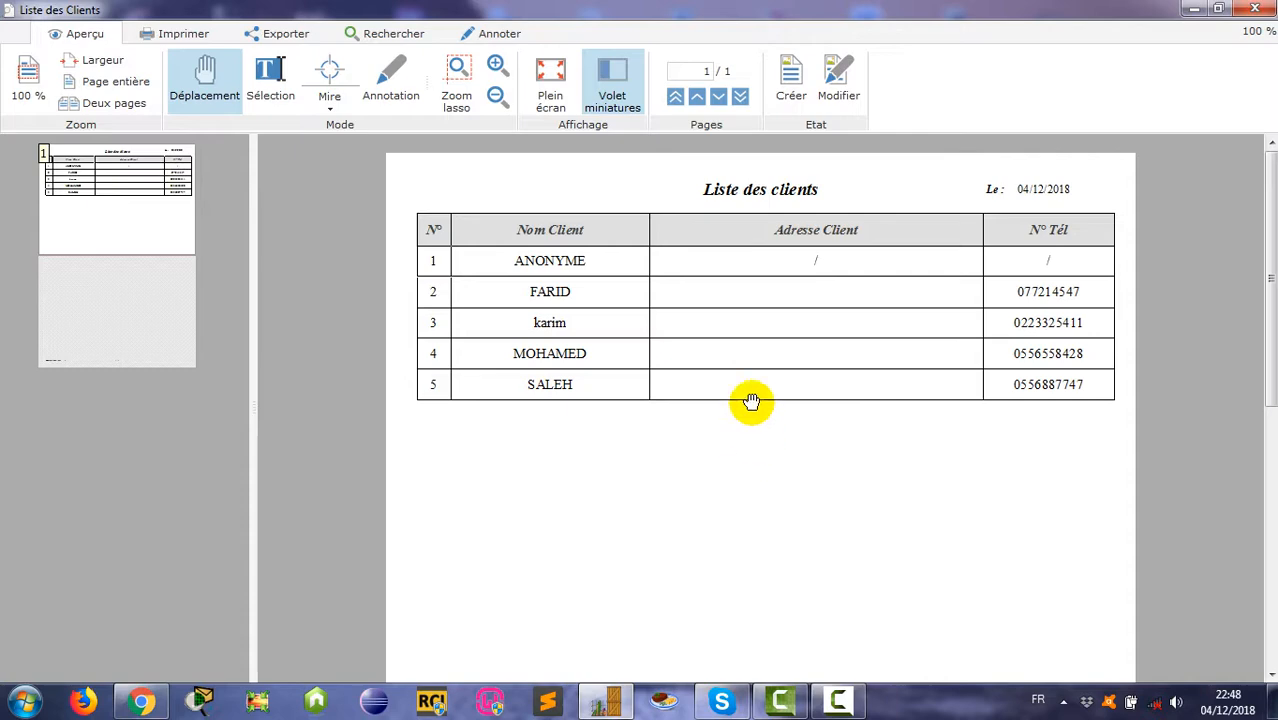
click(1255, 9)
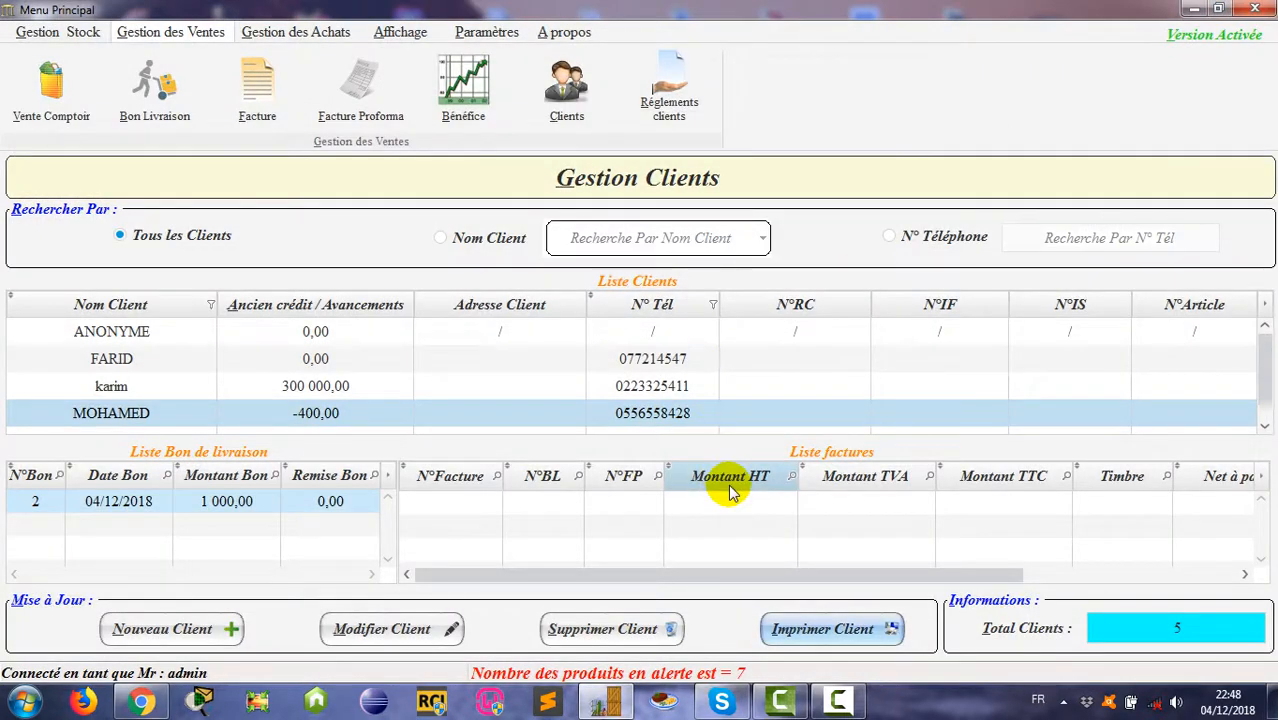